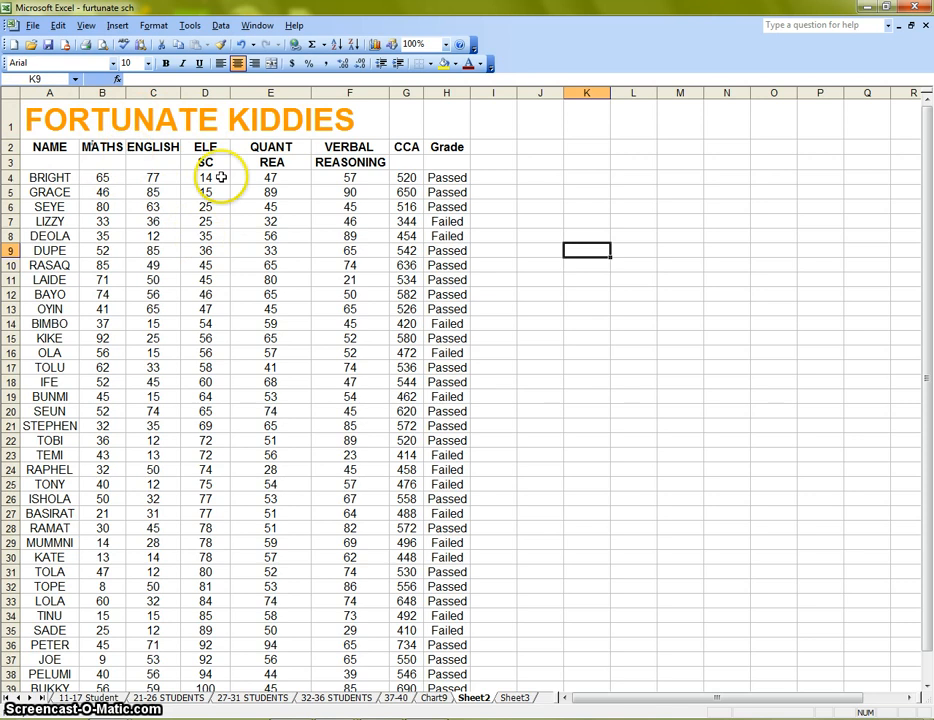
Review the student names and each subject score column on the sheet.
{"action": "scroll", "coordinate": [55, 180], "scroll_direction": "down", "scroll_amount": 2}
{"action": "scroll", "coordinate": [60, 200], "scroll_direction": "down", "scroll_amount": 2}
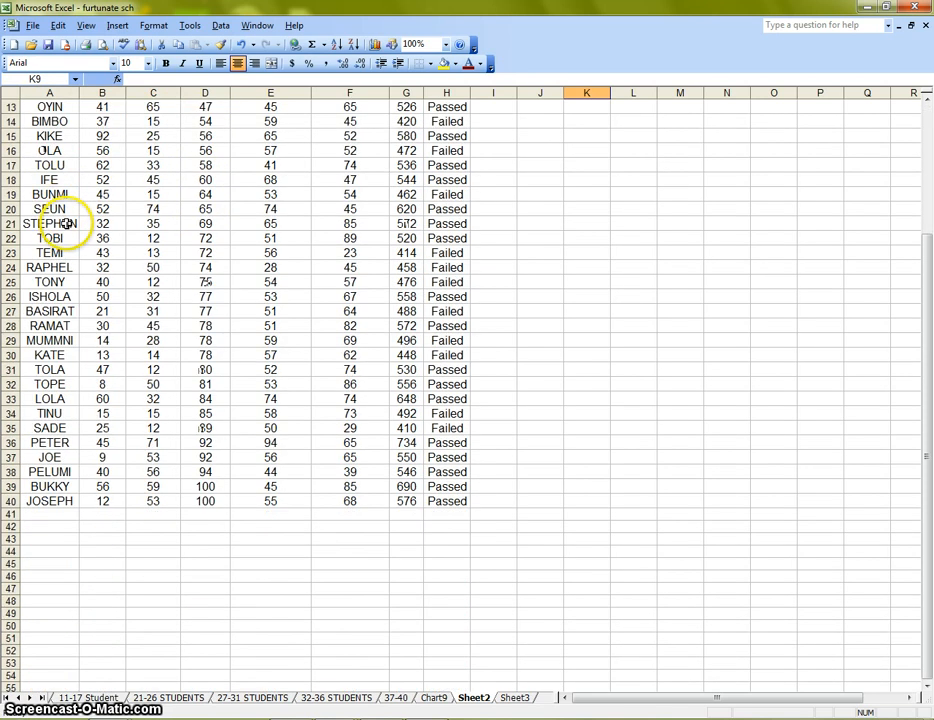
{"action": "scroll", "coordinate": [67, 215], "scroll_direction": "up", "scroll_amount": 4}
{"action": "left_click_drag", "start_coordinate": [52, 177], "coordinate": [70, 369]}
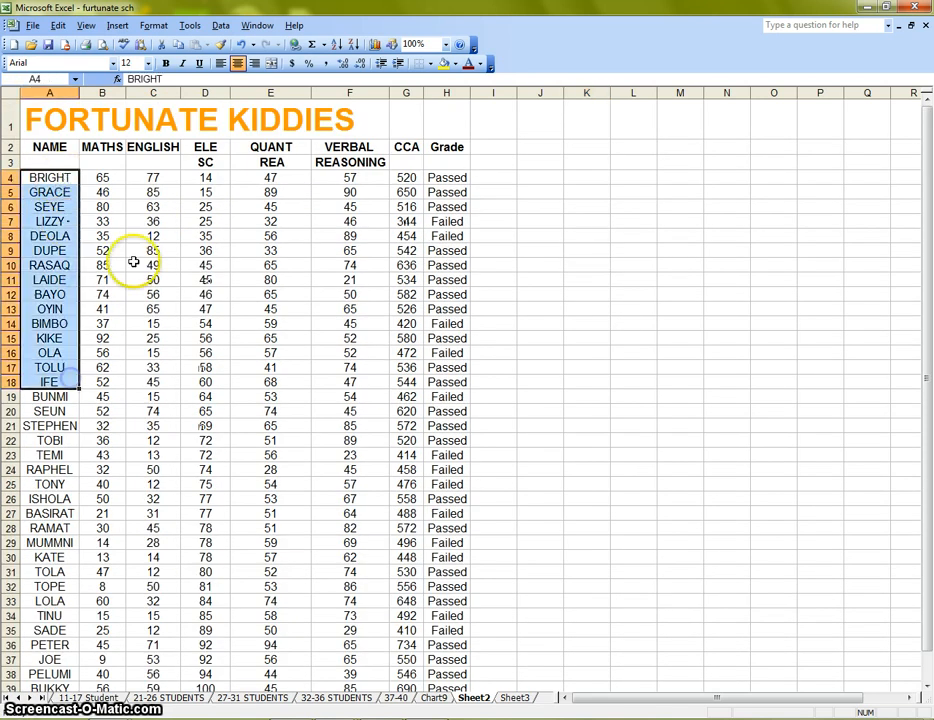
{"action": "left_click_drag", "start_coordinate": [104, 148], "coordinate": [104, 380]}
{"action": "left_click_drag", "start_coordinate": [153, 147], "coordinate": [157, 399]}
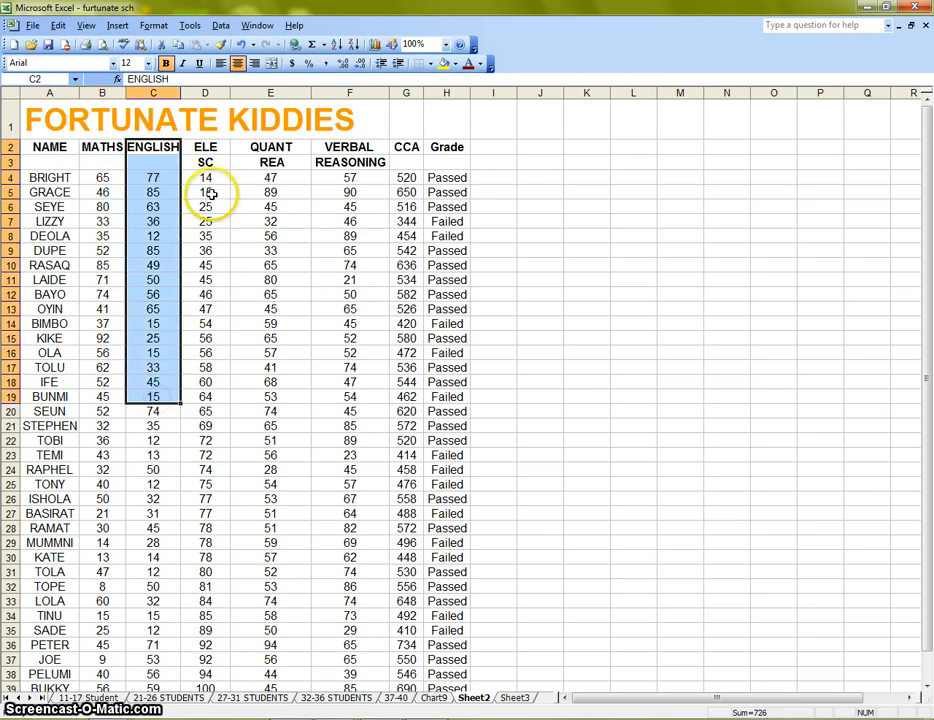
{"action": "left_click_drag", "start_coordinate": [205, 147], "coordinate": [205, 444]}
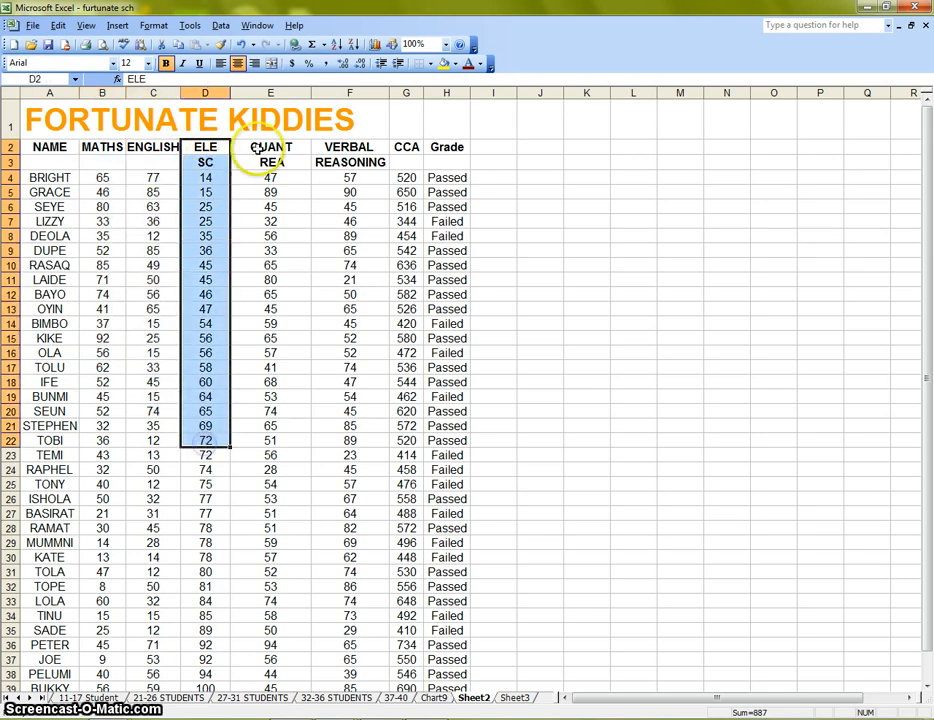
{"action": "left_click_drag", "start_coordinate": [262, 150], "coordinate": [271, 354]}
{"action": "left_click_drag", "start_coordinate": [352, 150], "coordinate": [372, 368]}
{"action": "left_click_drag", "start_coordinate": [408, 147], "coordinate": [410, 224]}
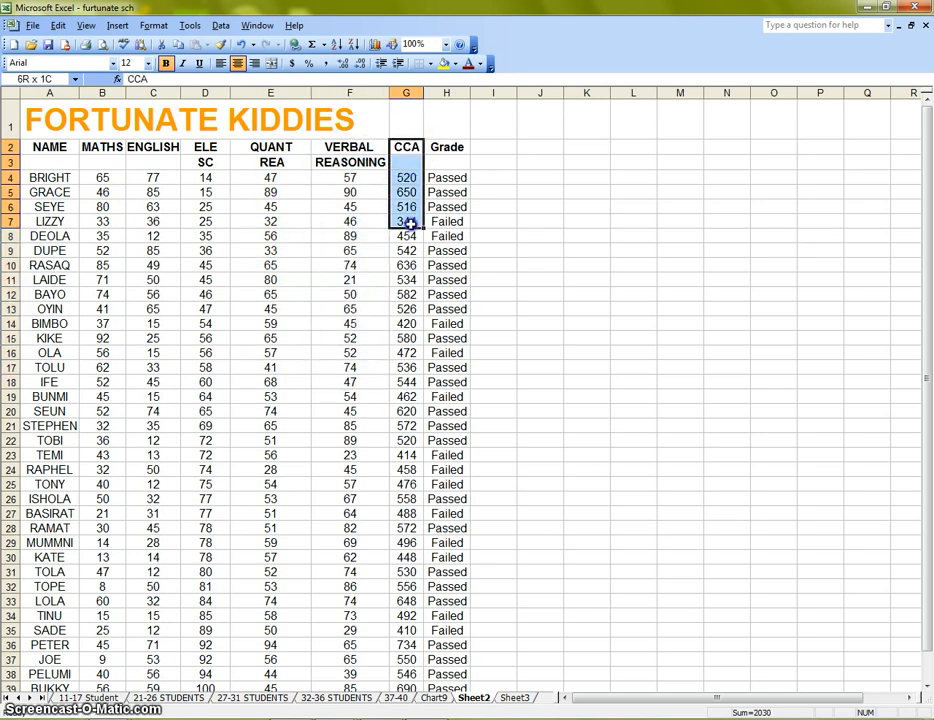
Inspect the CCA formulas and the Grade column for the first students.
{"action": "left_click", "coordinate": [408, 235]}
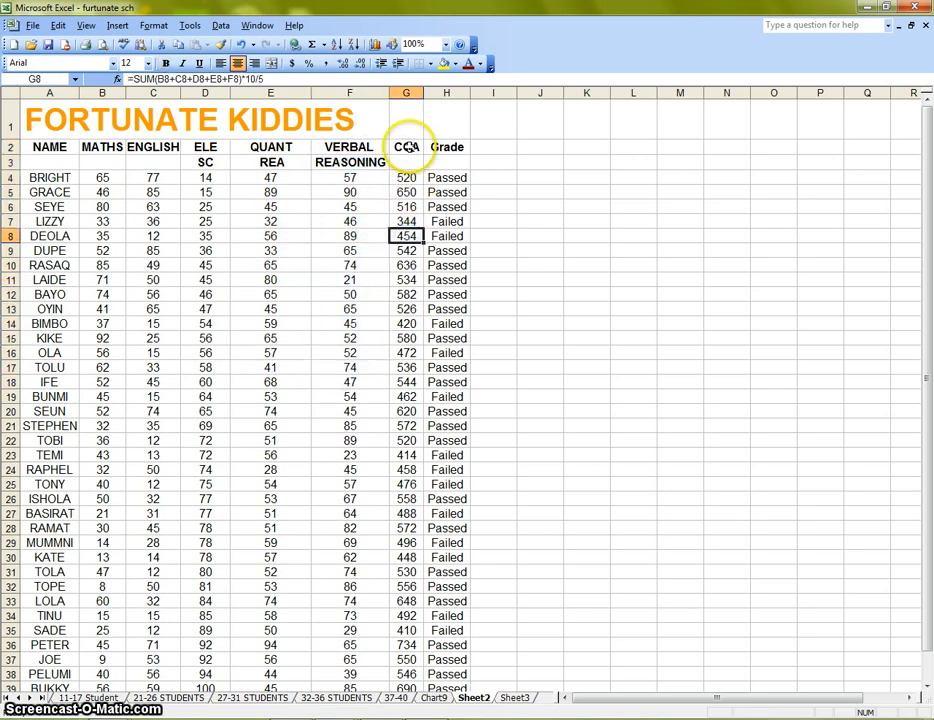
{"action": "left_click", "coordinate": [403, 177]}
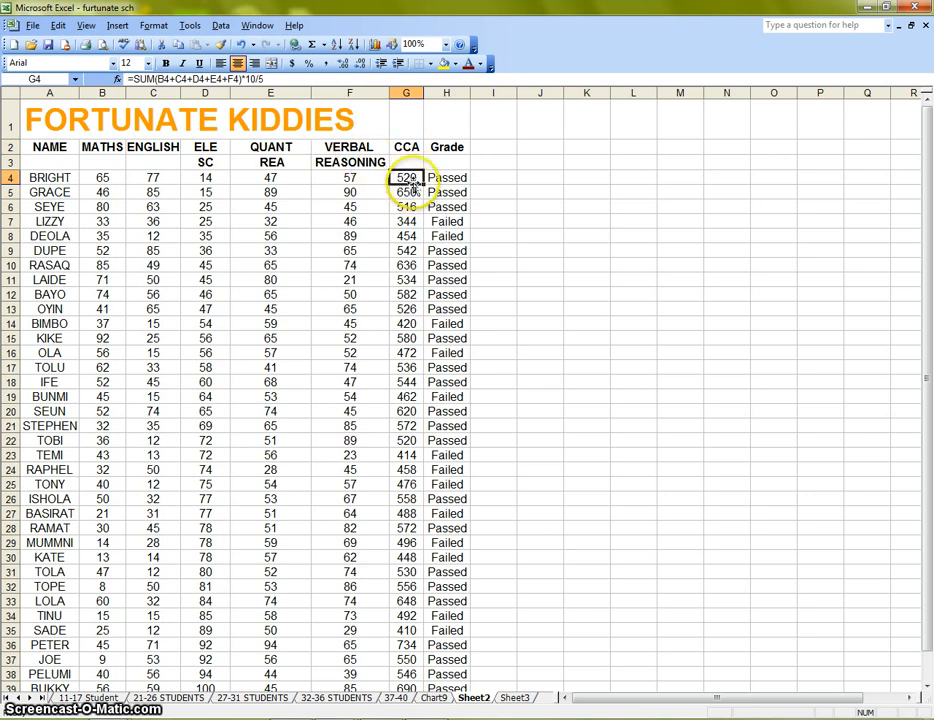
{"action": "left_click_drag", "start_coordinate": [446, 177], "coordinate": [446, 265]}
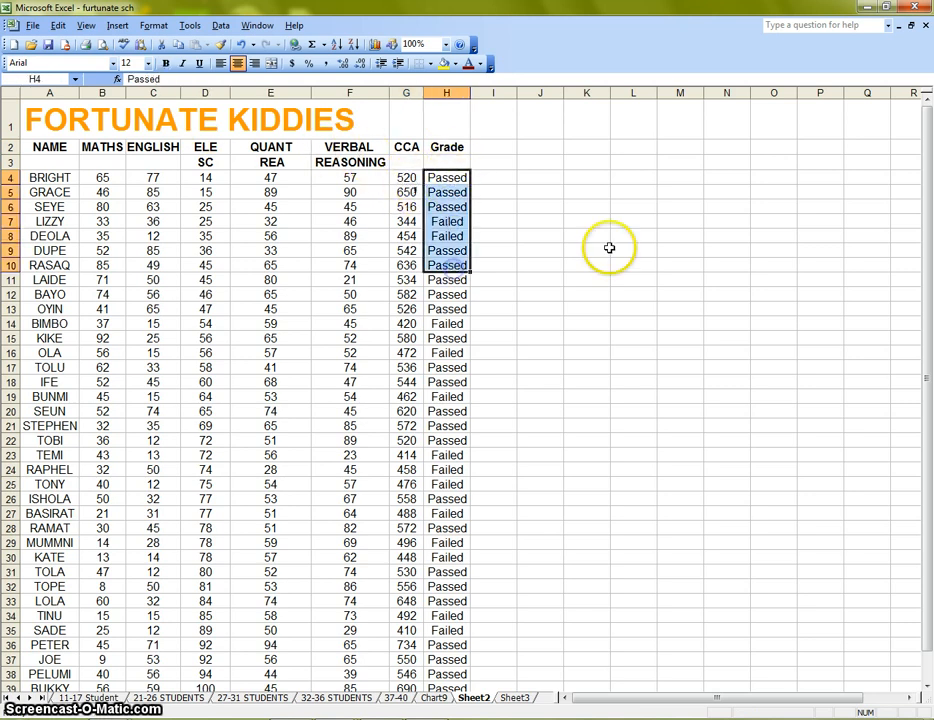
{"action": "left_click", "coordinate": [587, 250]}
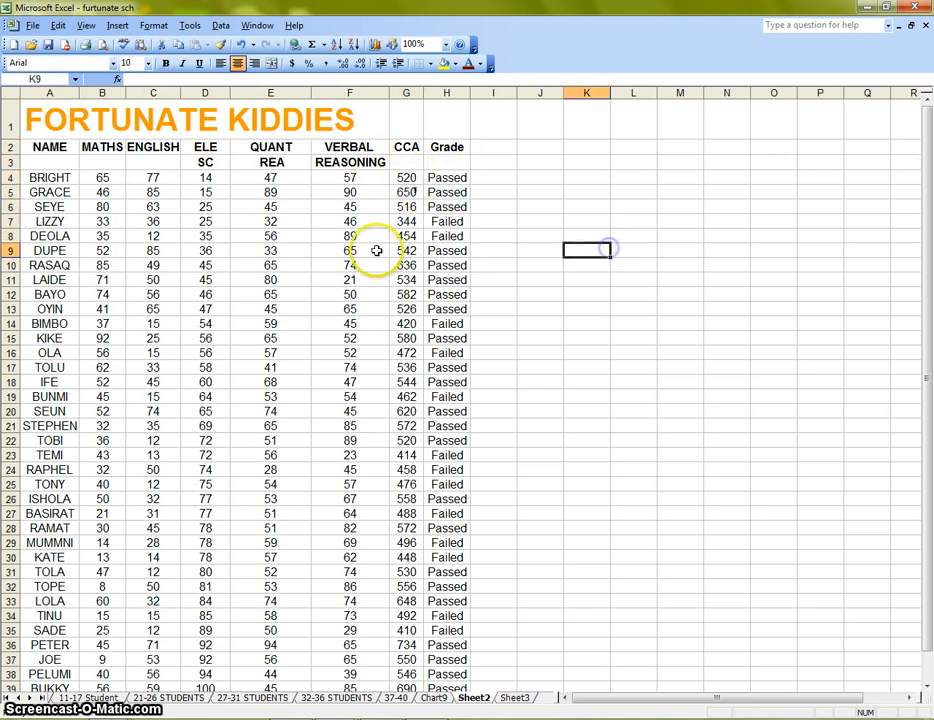
{"action": "left_click", "coordinate": [406, 177]}
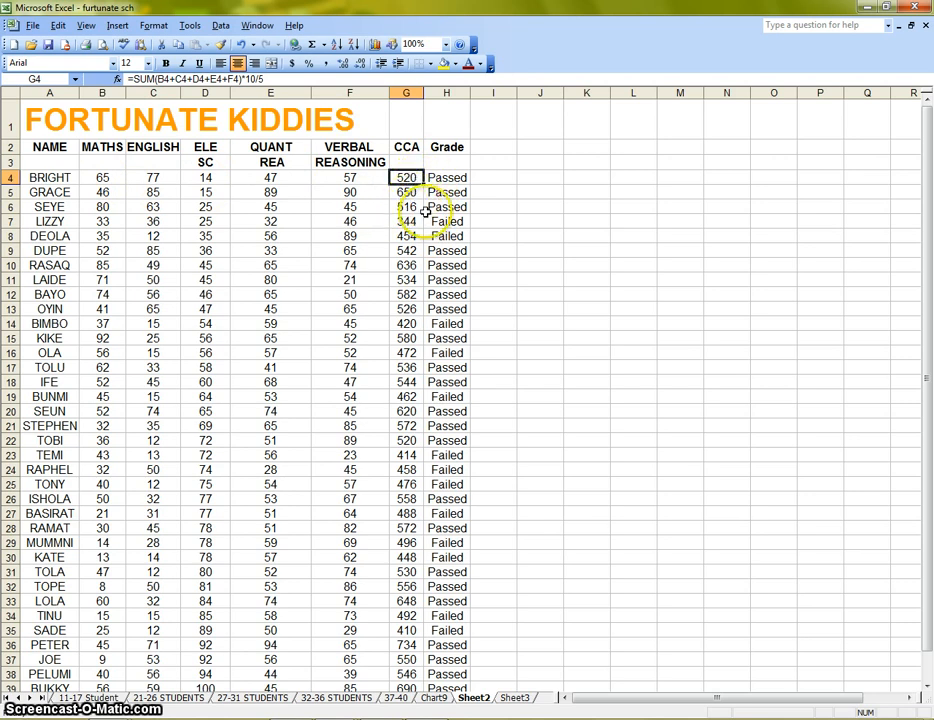
Clear all grade entries from H4 to H40.
{"action": "left_click_drag", "start_coordinate": [447, 177], "coordinate": [447, 604]}
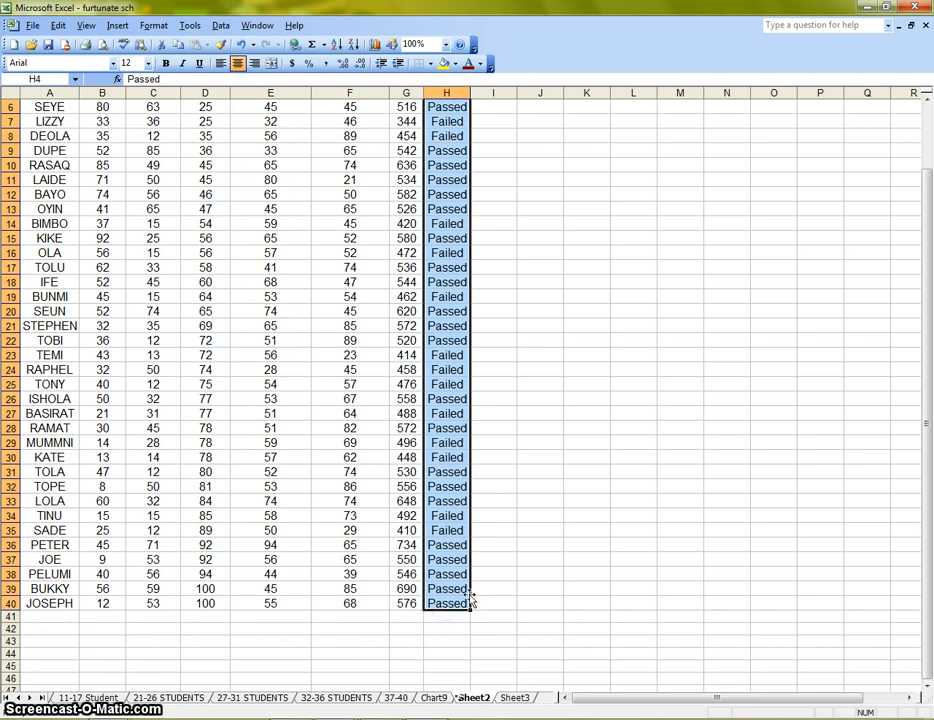
{"action": "key", "text": "Delete"}
{"action": "left_click", "coordinate": [601, 464]}
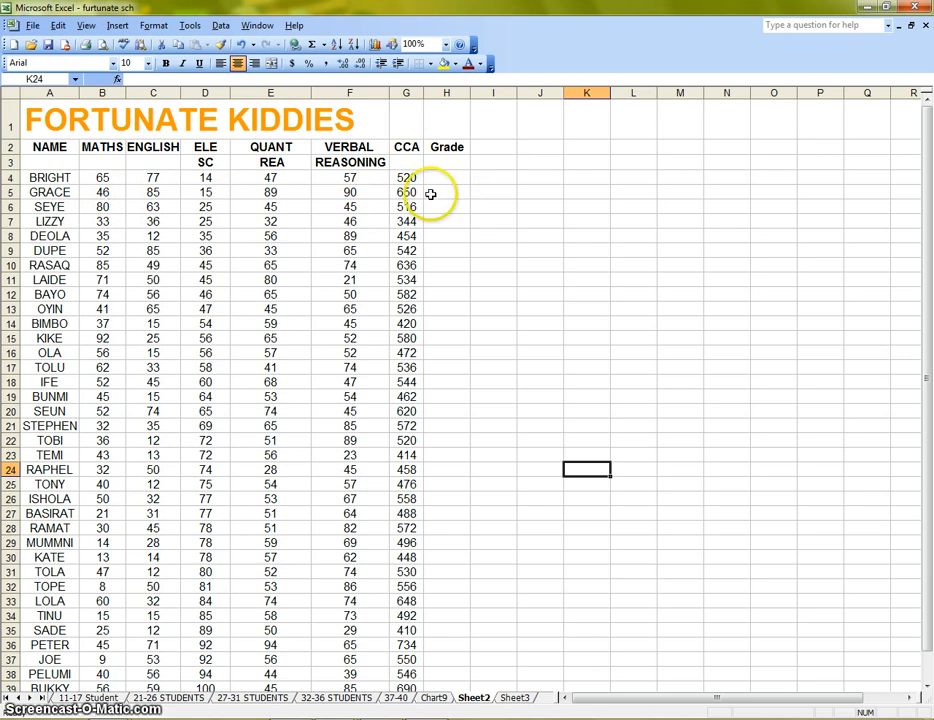
Inspect the CCA formulas in column G for several students.
{"action": "left_click", "coordinate": [408, 220]}
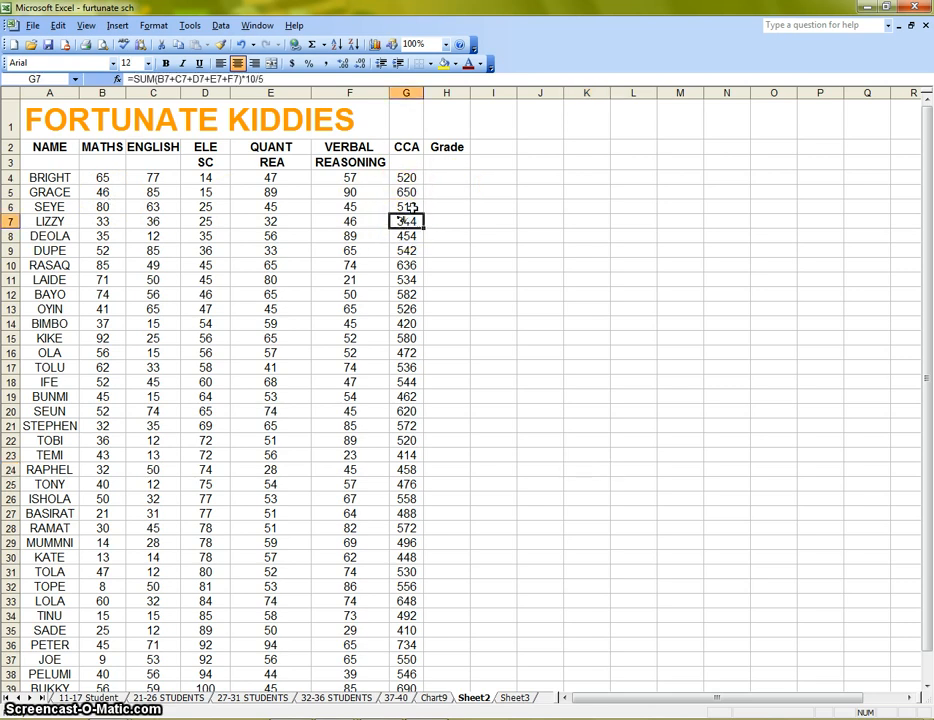
{"action": "left_click", "coordinate": [412, 206]}
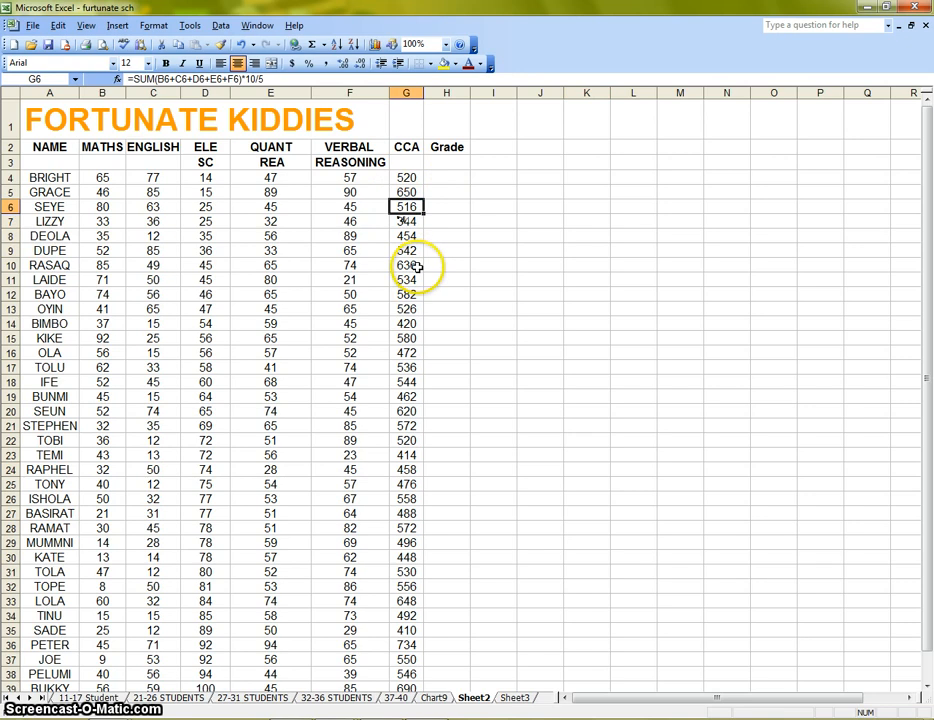
{"action": "left_click_drag", "start_coordinate": [403, 146], "coordinate": [411, 638]}
{"action": "scroll", "coordinate": [565, 311], "scroll_direction": "up", "scroll_amount": 1}
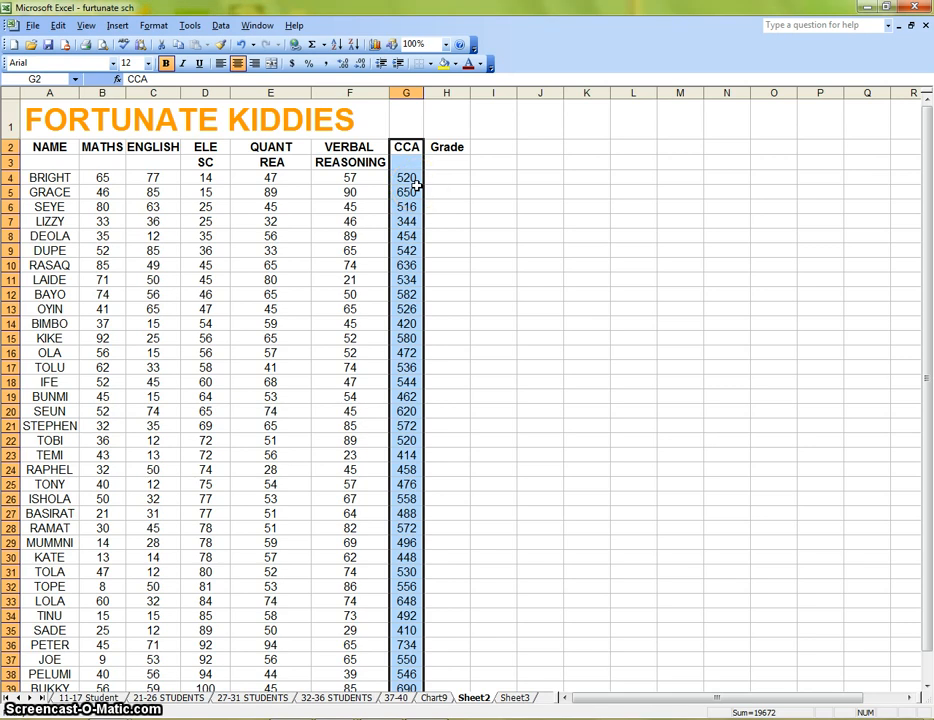
{"action": "left_click", "coordinate": [501, 250]}
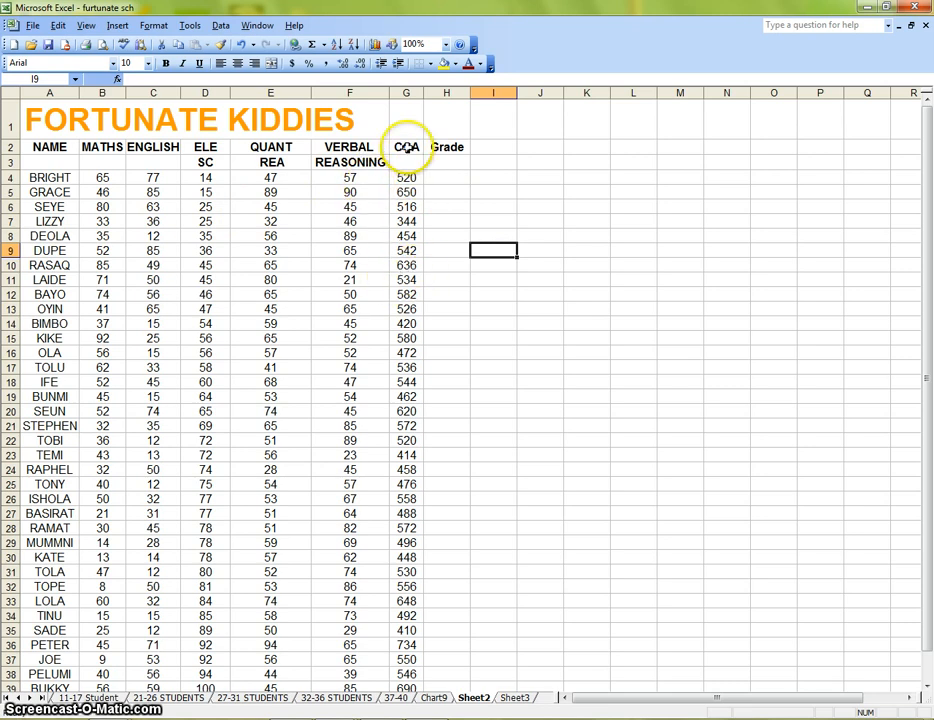
{"action": "left_click_drag", "start_coordinate": [31, 146], "coordinate": [441, 152]}
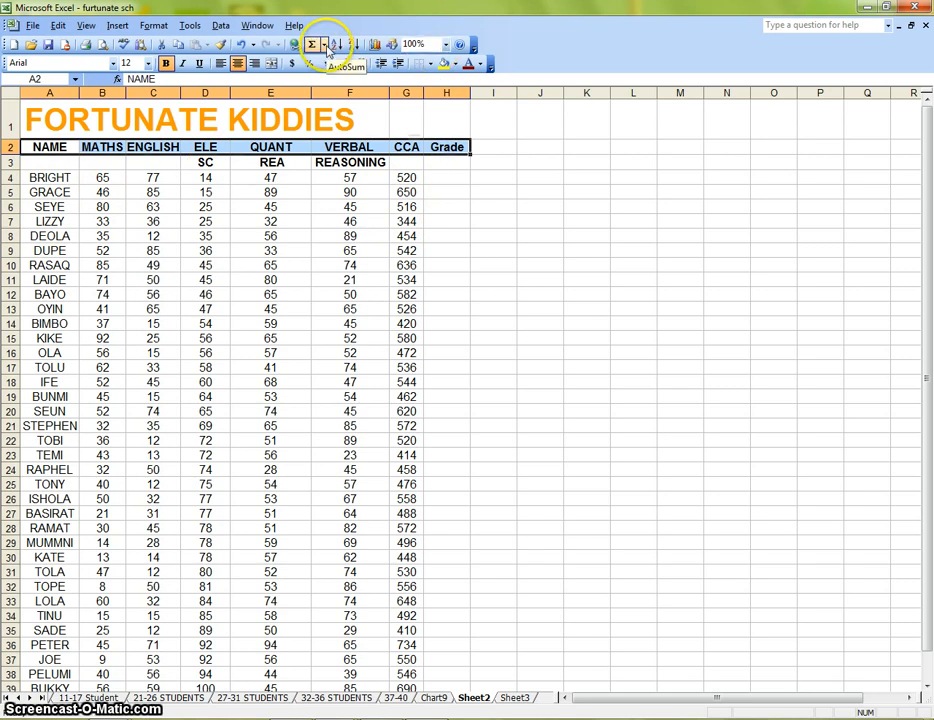
{"action": "left_click", "coordinate": [219, 27]}
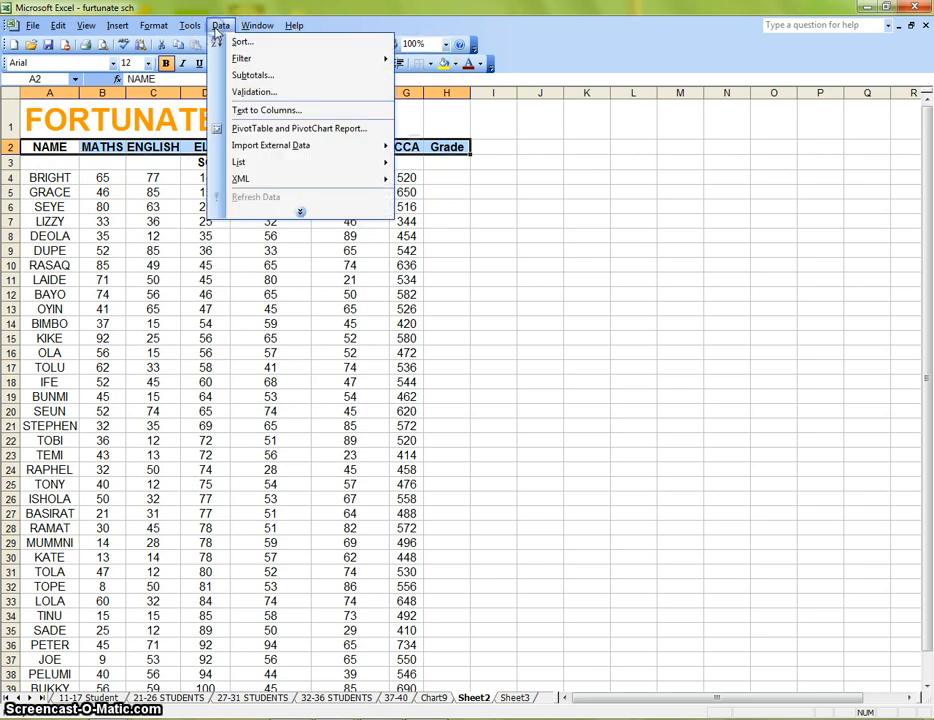
{"action": "mouse_move", "coordinate": [250, 64]}
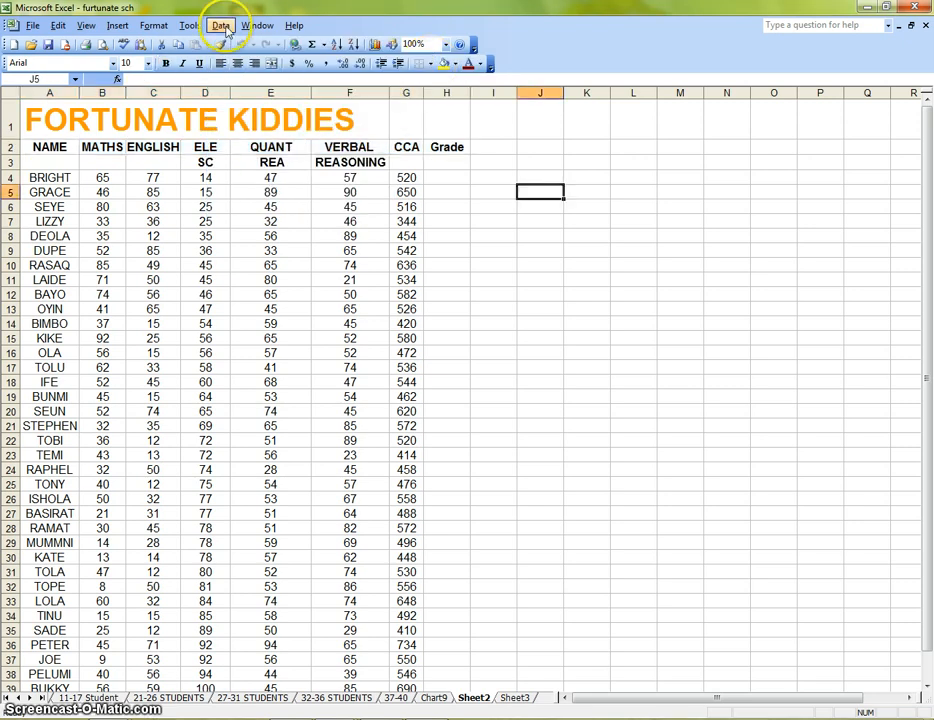
{"action": "left_click", "coordinate": [220, 26]}
{"action": "mouse_move", "coordinate": [390, 65]}
{"action": "left_click", "coordinate": [437, 62]}
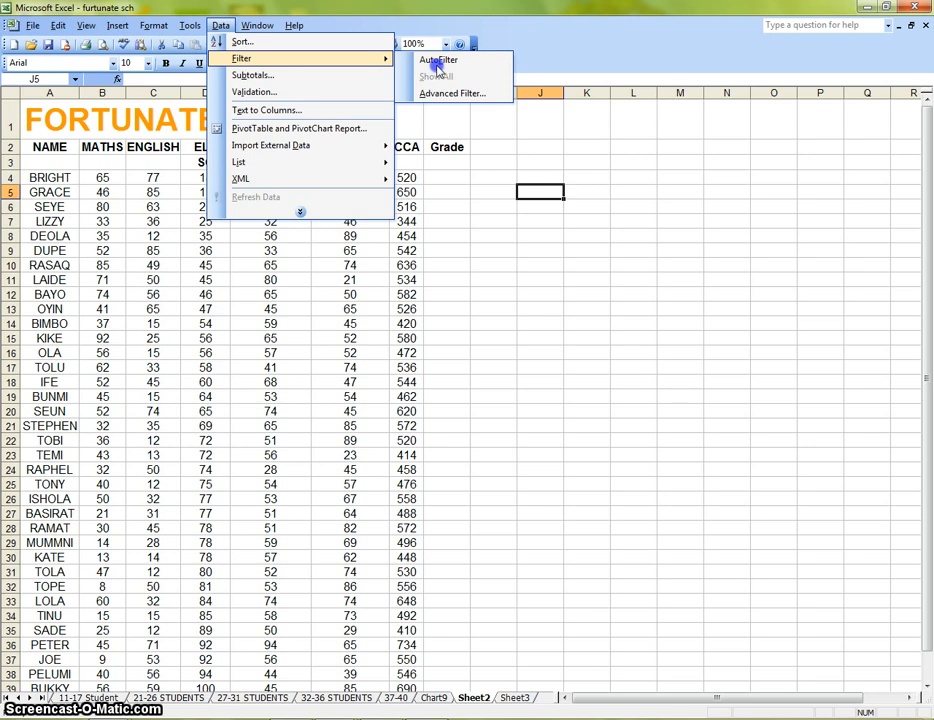
{"action": "left_click", "coordinate": [473, 403]}
Turn on AutoFilter for the header row from NAME to Grade.
{"action": "left_click_drag", "start_coordinate": [22, 148], "coordinate": [446, 147]}
{"action": "left_click", "coordinate": [220, 25]}
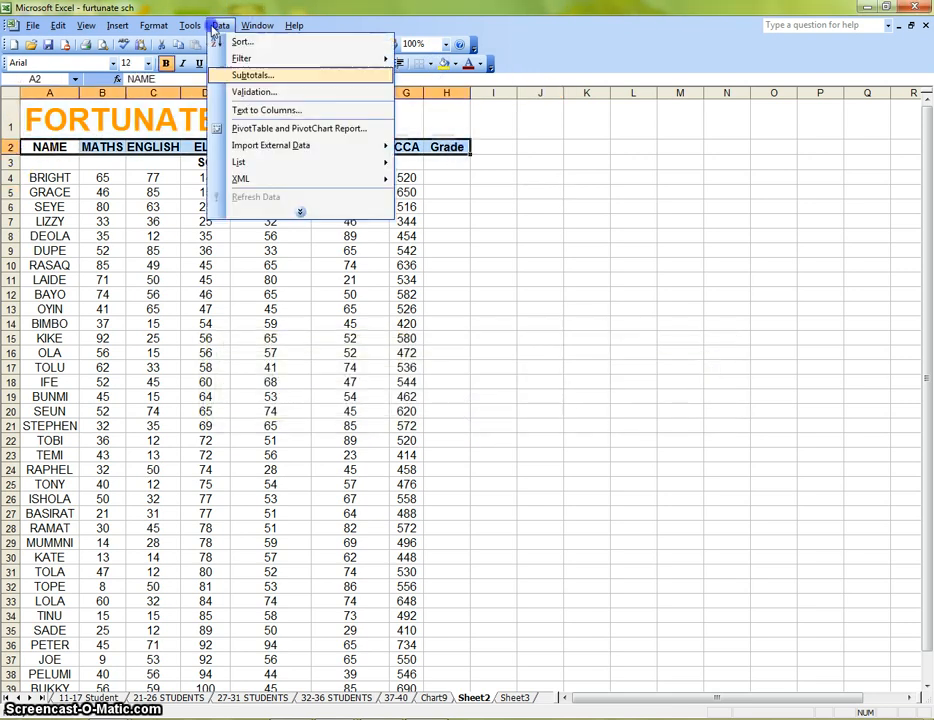
{"action": "mouse_move", "coordinate": [246, 58]}
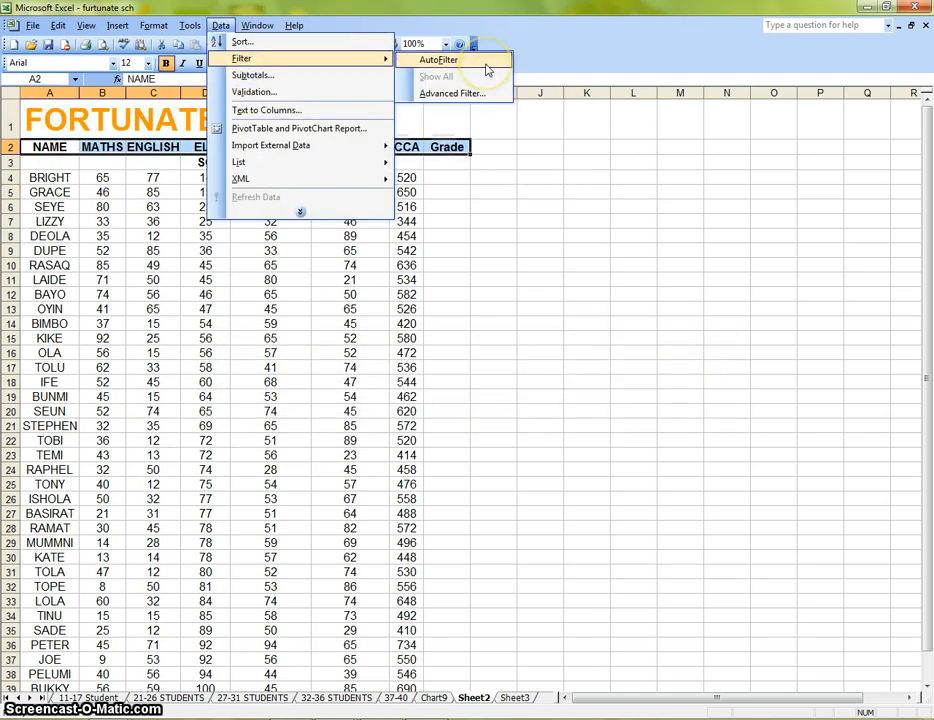
{"action": "left_click", "coordinate": [440, 60]}
{"action": "left_click", "coordinate": [538, 219]}
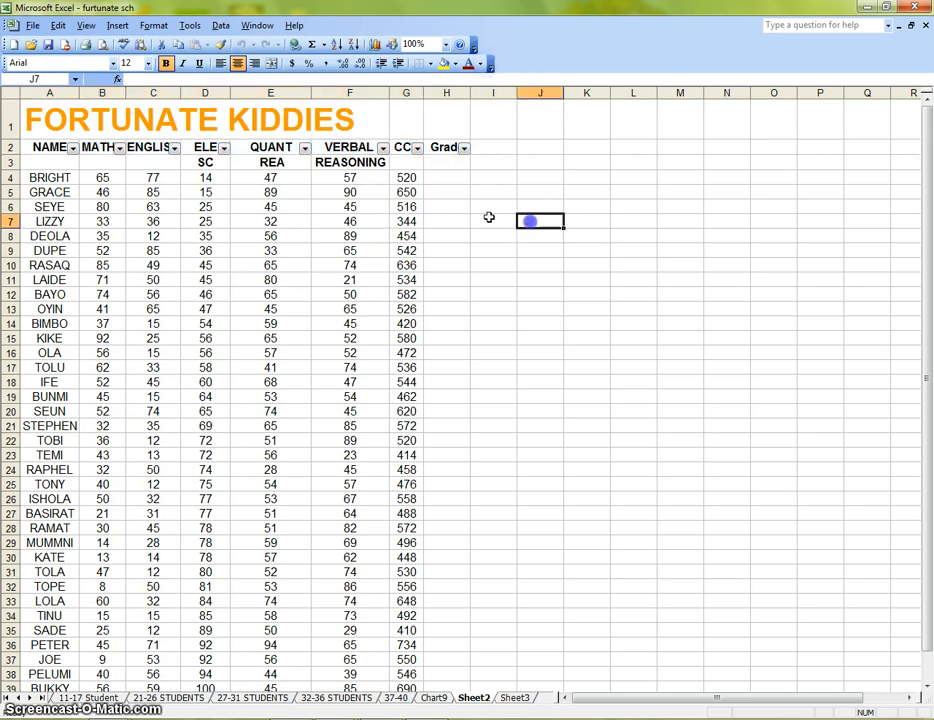
Widen the CCA column slightly.
{"action": "left_click", "coordinate": [417, 148]}
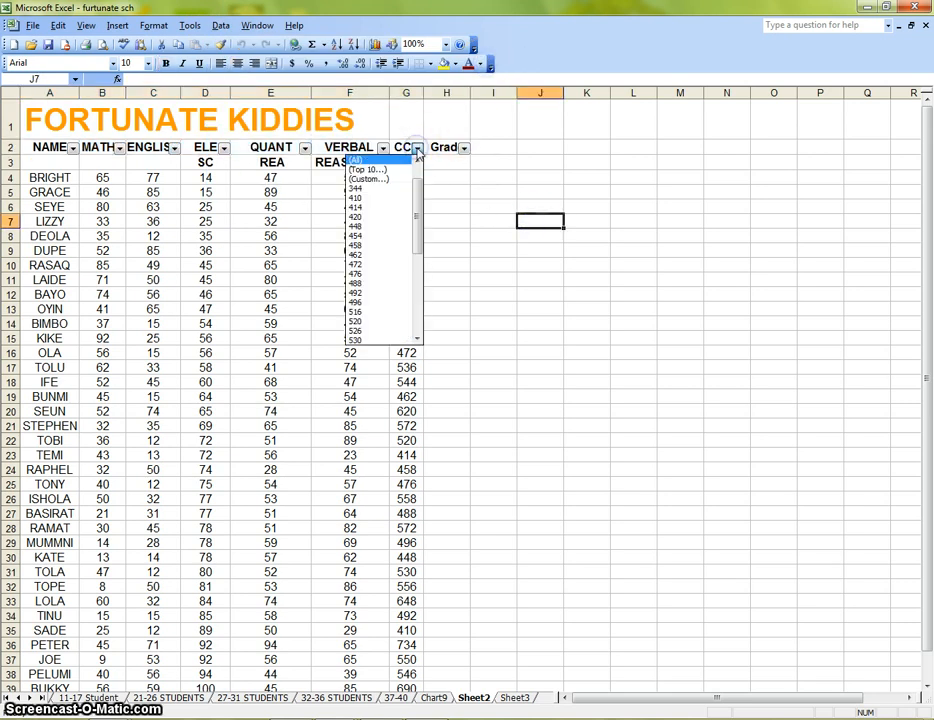
{"action": "left_click", "coordinate": [464, 207]}
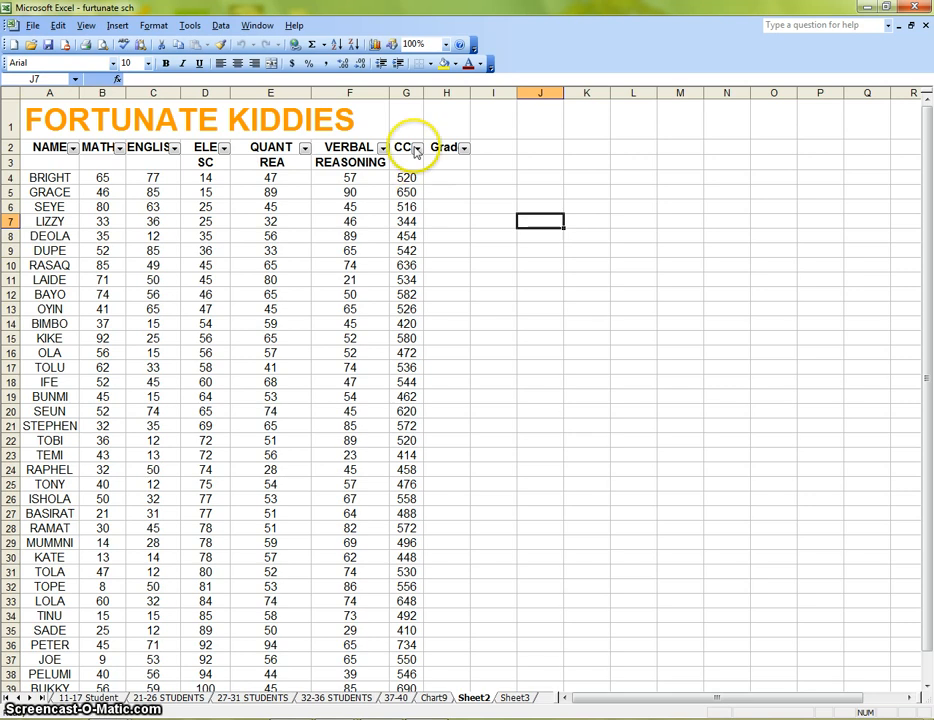
{"action": "left_click_drag", "start_coordinate": [423, 93], "coordinate": [436, 93]}
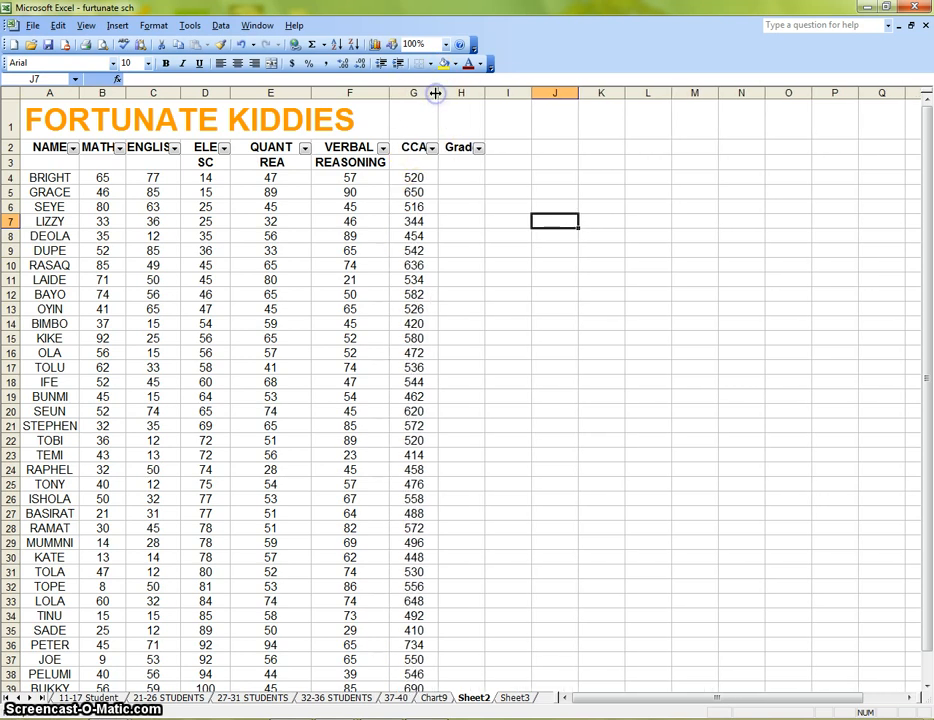
Filter the CCA column to the value 516, then restore all rows.
{"action": "left_click", "coordinate": [432, 148]}
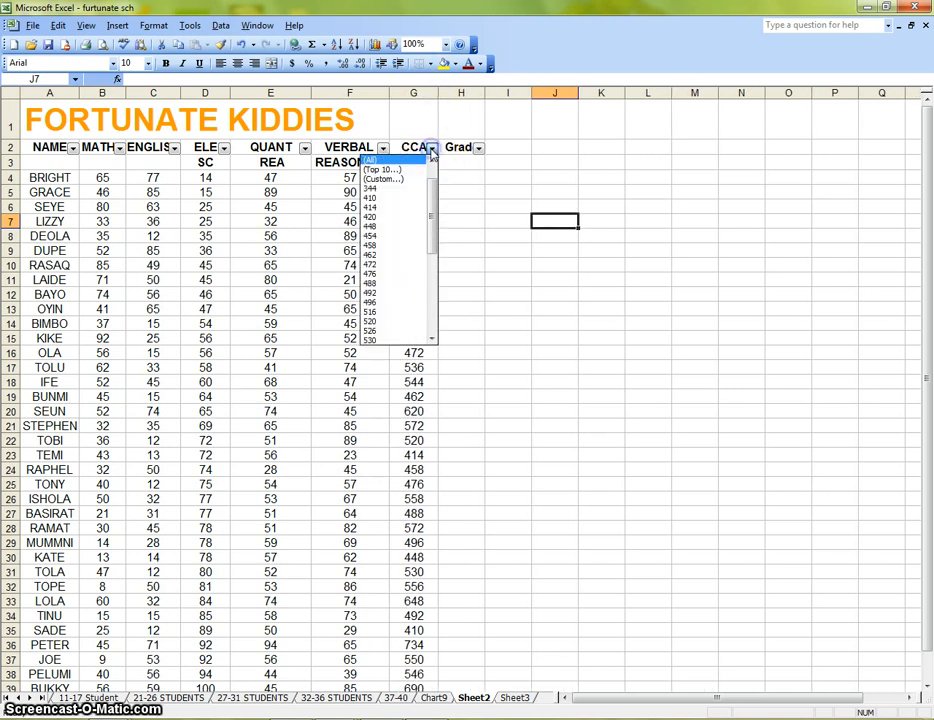
{"action": "left_click", "coordinate": [373, 312]}
{"action": "left_click", "coordinate": [432, 149]}
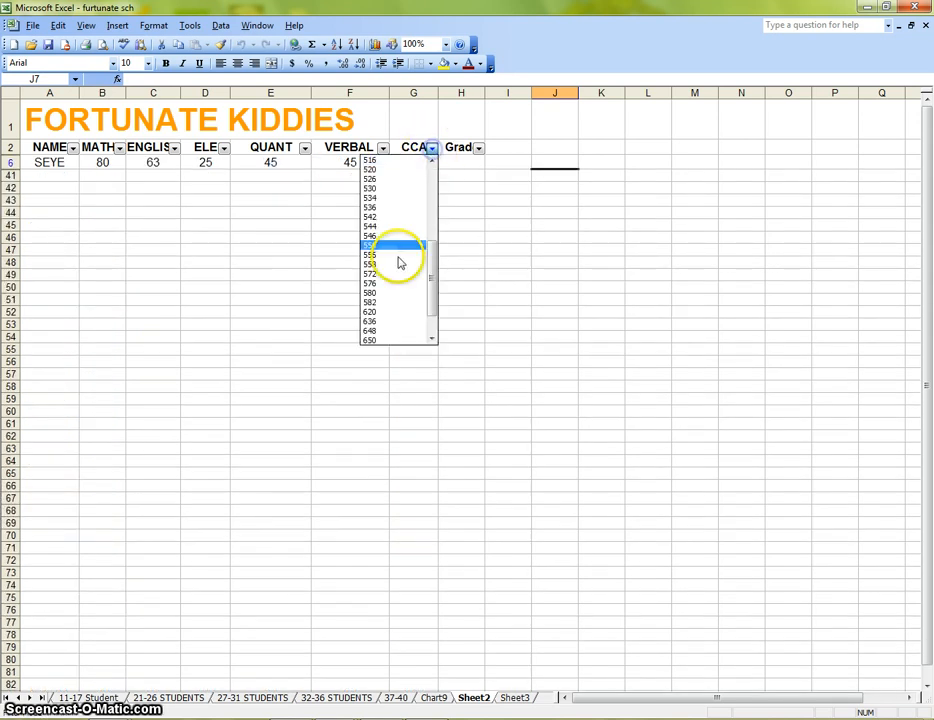
{"action": "left_click_drag", "start_coordinate": [432, 269], "coordinate": [429, 205]}
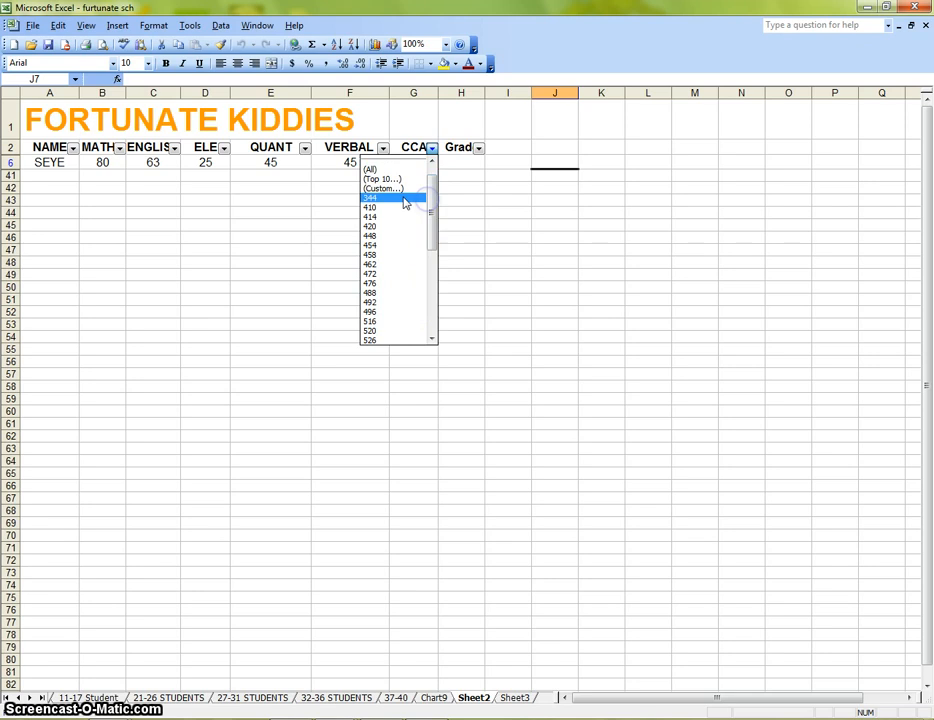
{"action": "left_click", "coordinate": [385, 169]}
Apply a custom CCA filter showing only rows where CCA is greater than 499.
{"action": "left_click", "coordinate": [432, 148]}
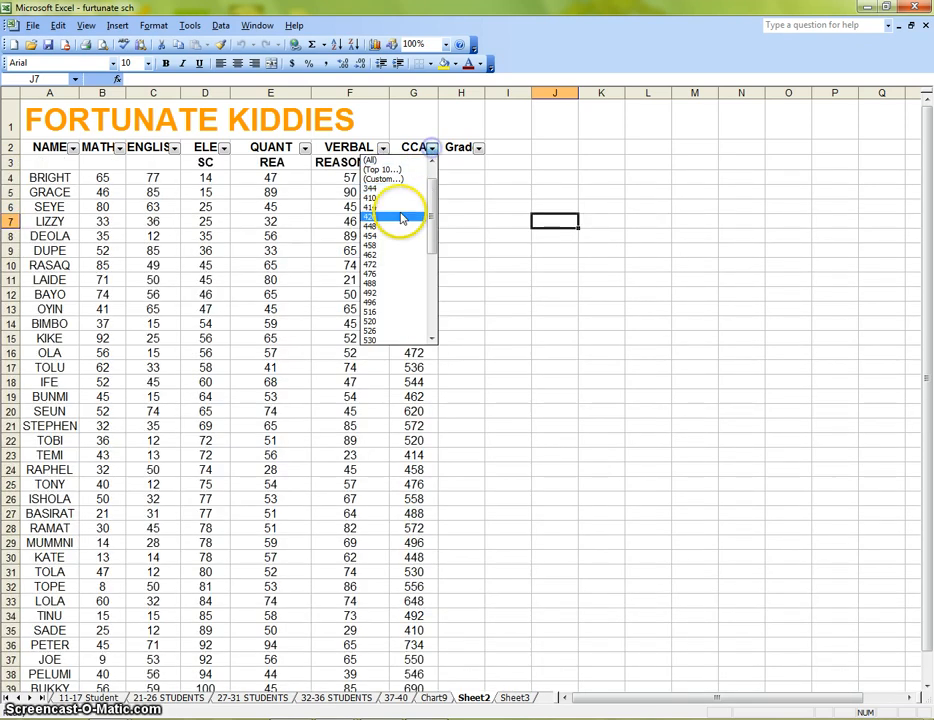
{"action": "left_click", "coordinate": [400, 178]}
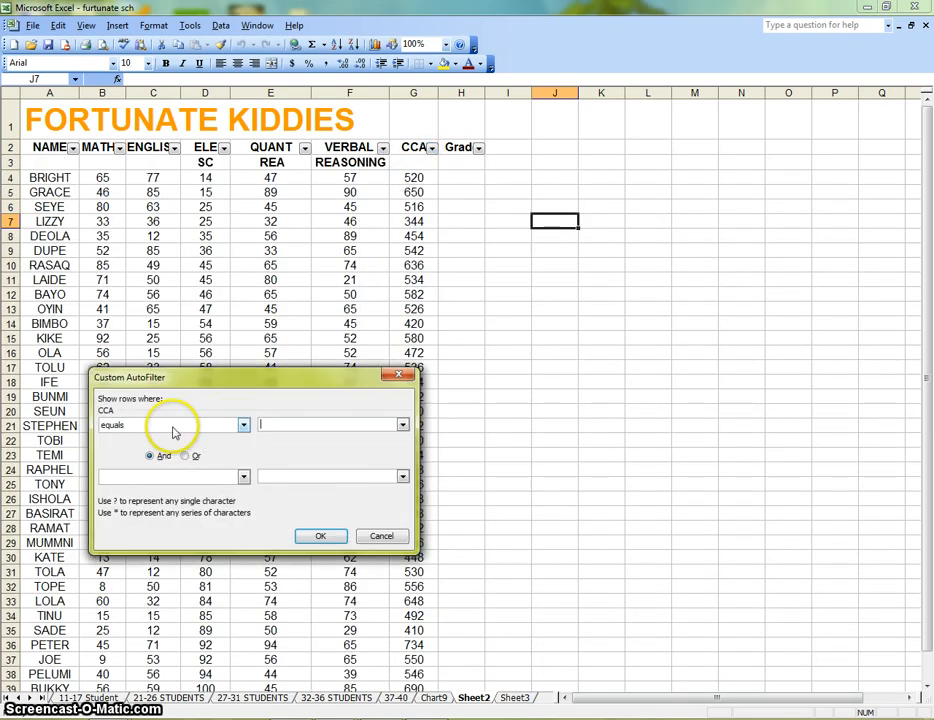
{"action": "left_click", "coordinate": [244, 425]}
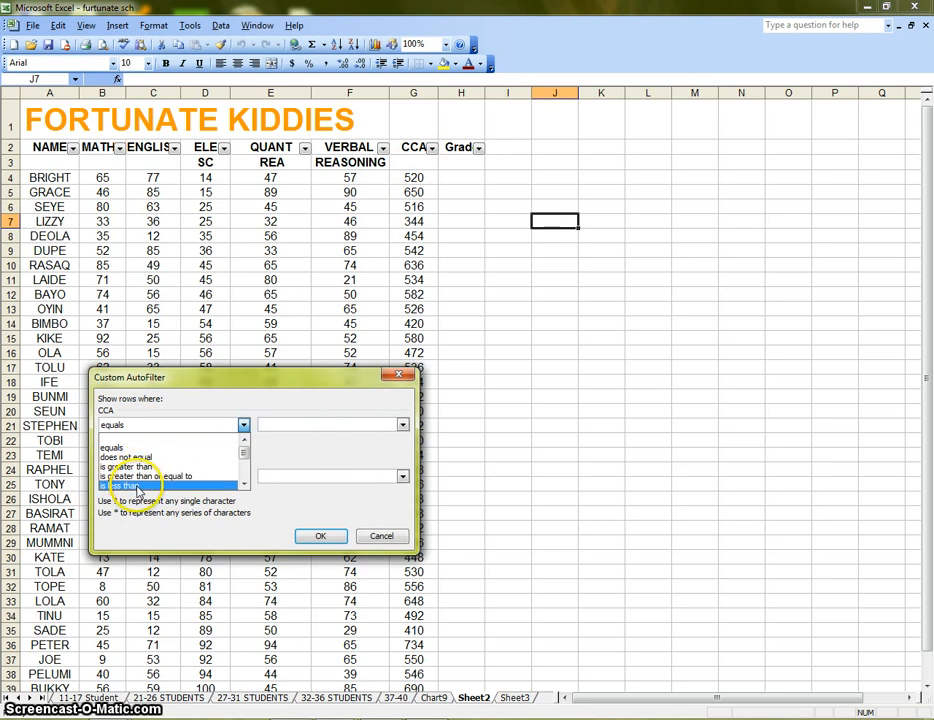
{"action": "left_click", "coordinate": [244, 484]}
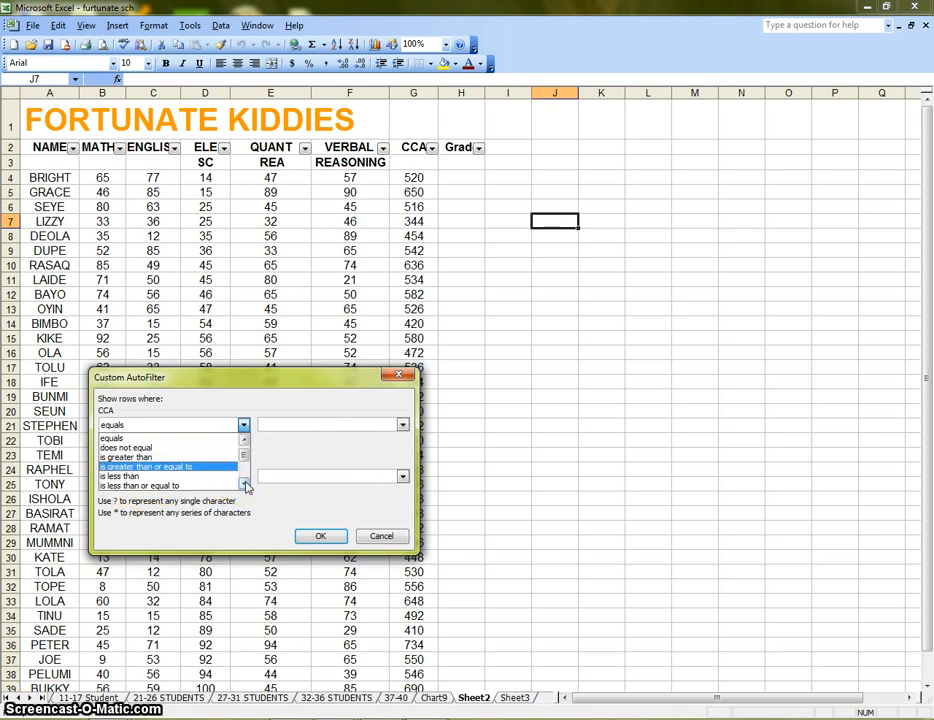
{"action": "left_click", "coordinate": [144, 458]}
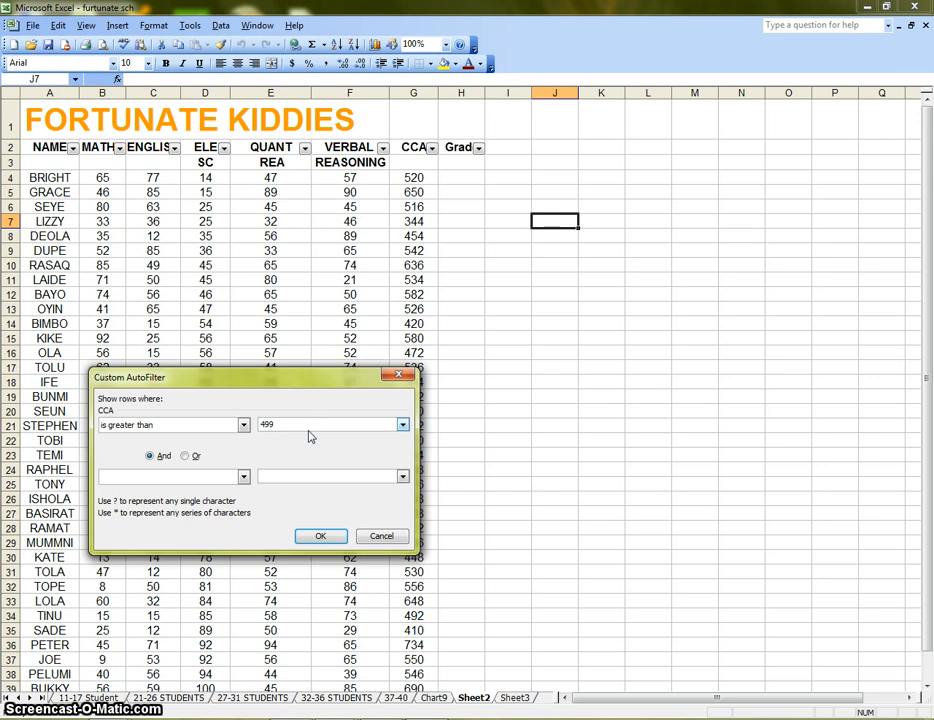
{"action": "left_click", "coordinate": [320, 536]}
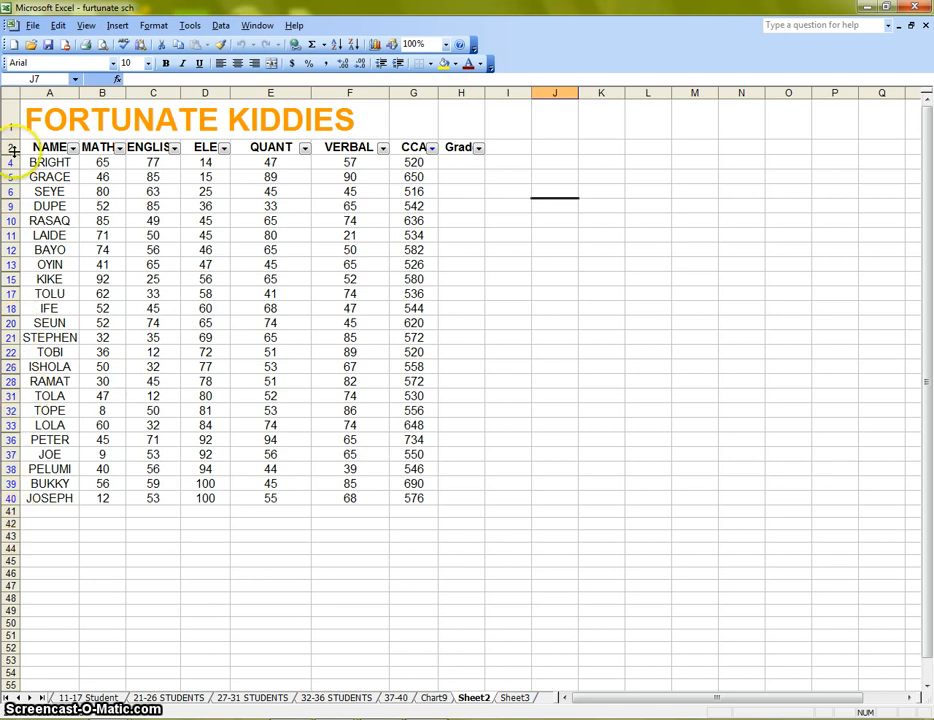
Enter Passed in the Grade column for all filtered rows with CCA above 499.
{"action": "left_click", "coordinate": [458, 162]}
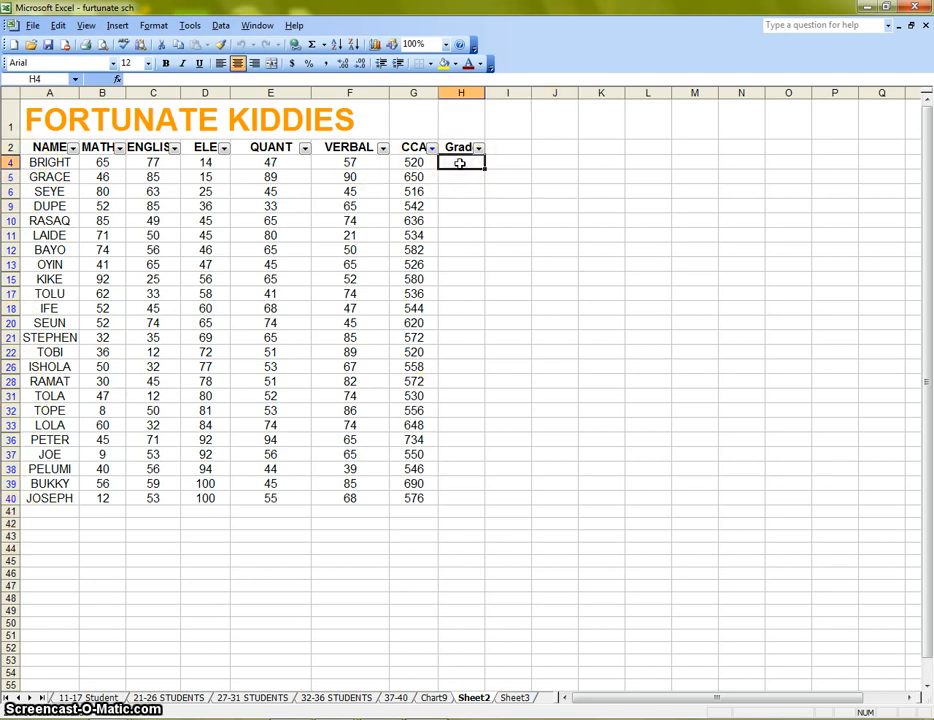
{"action": "type", "text": "Passed"}
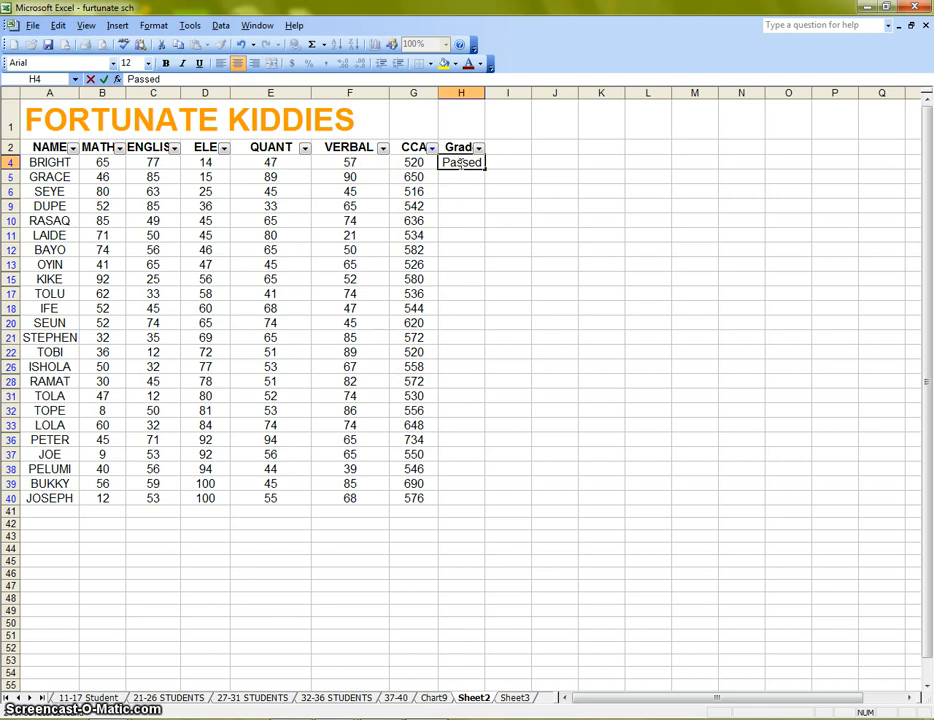
{"action": "left_click_drag", "start_coordinate": [486, 171], "coordinate": [476, 506]}
{"action": "left_click", "coordinate": [555, 452]}
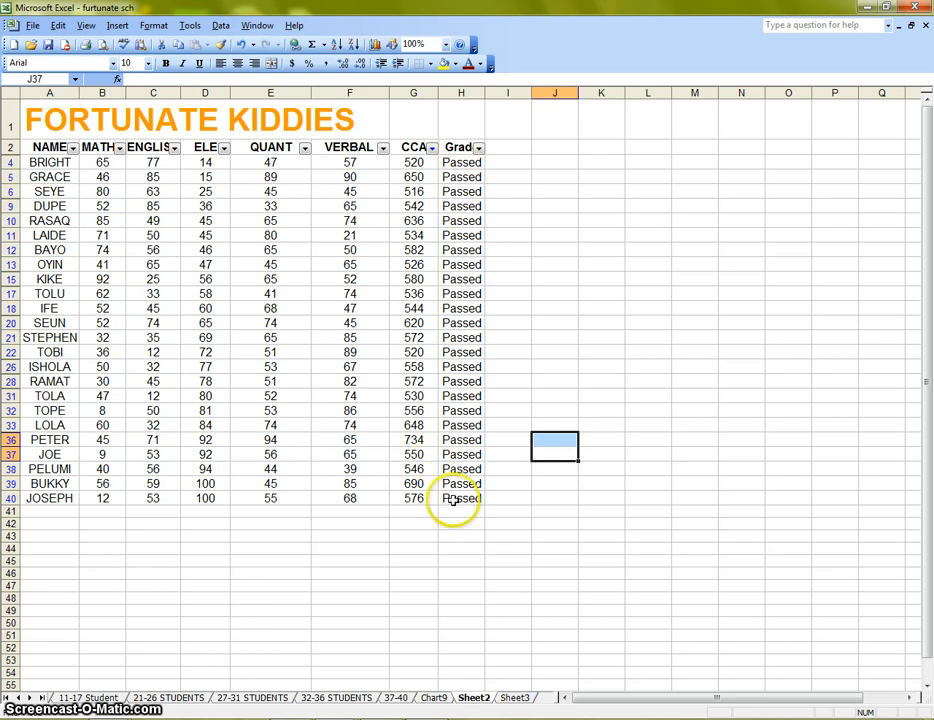
Show all rows again in the CCA filter.
{"action": "left_click", "coordinate": [432, 149]}
{"action": "left_click_drag", "start_coordinate": [433, 213], "coordinate": [431, 177]}
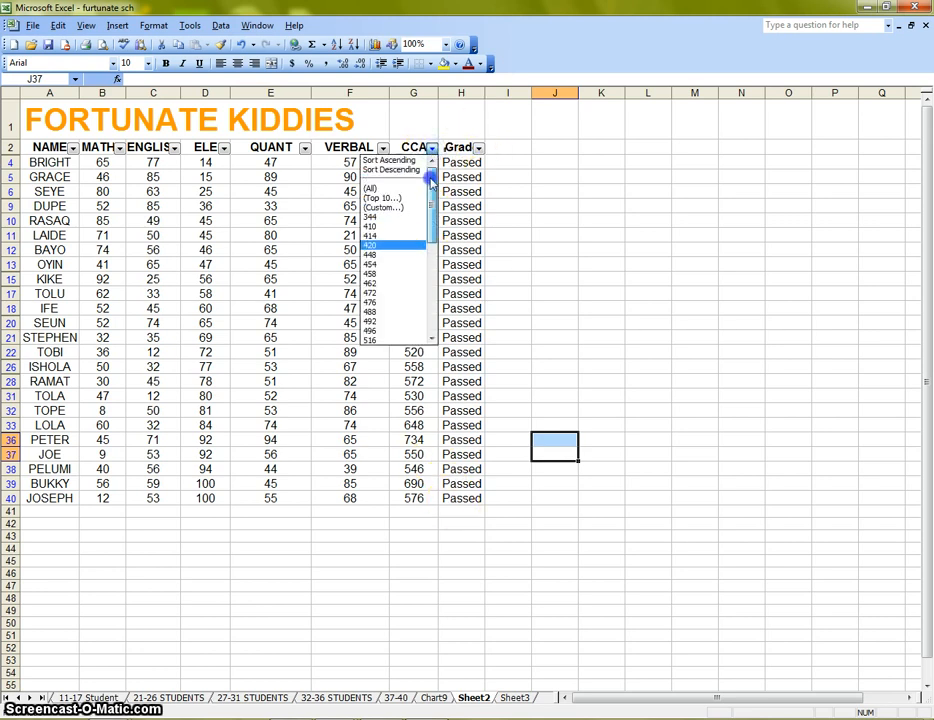
{"action": "left_click", "coordinate": [402, 191]}
{"action": "left_click", "coordinate": [602, 236]}
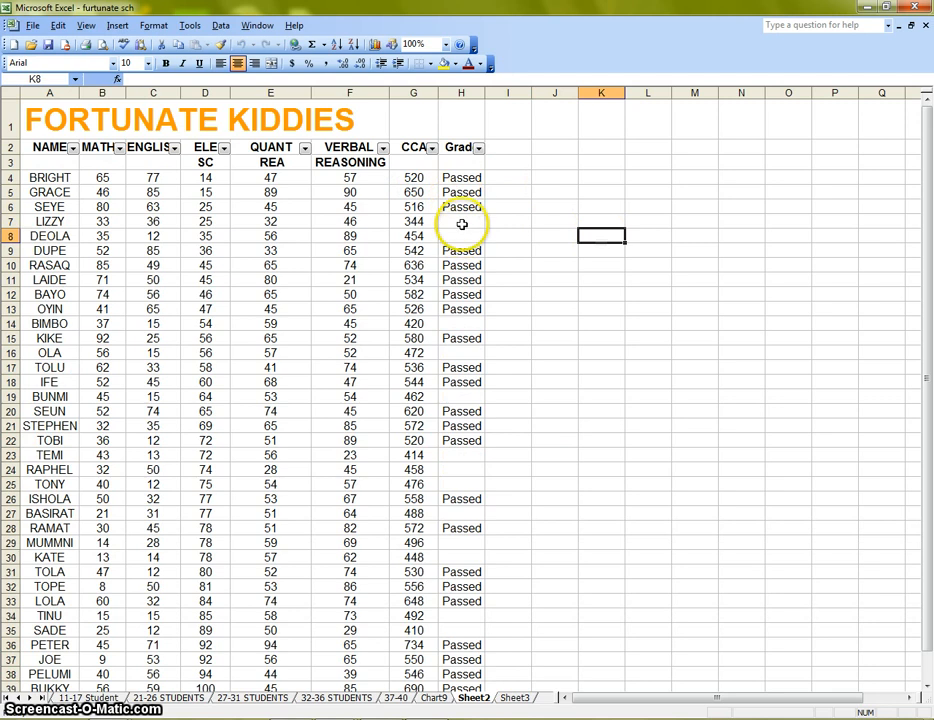
Inspect the CCA values and Grade cells of the rows left without a grade.
{"action": "left_click", "coordinate": [468, 238]}
{"action": "scroll", "coordinate": [480, 241], "scroll_direction": "down", "scroll_amount": 4}
{"action": "left_click", "coordinate": [461, 150]}
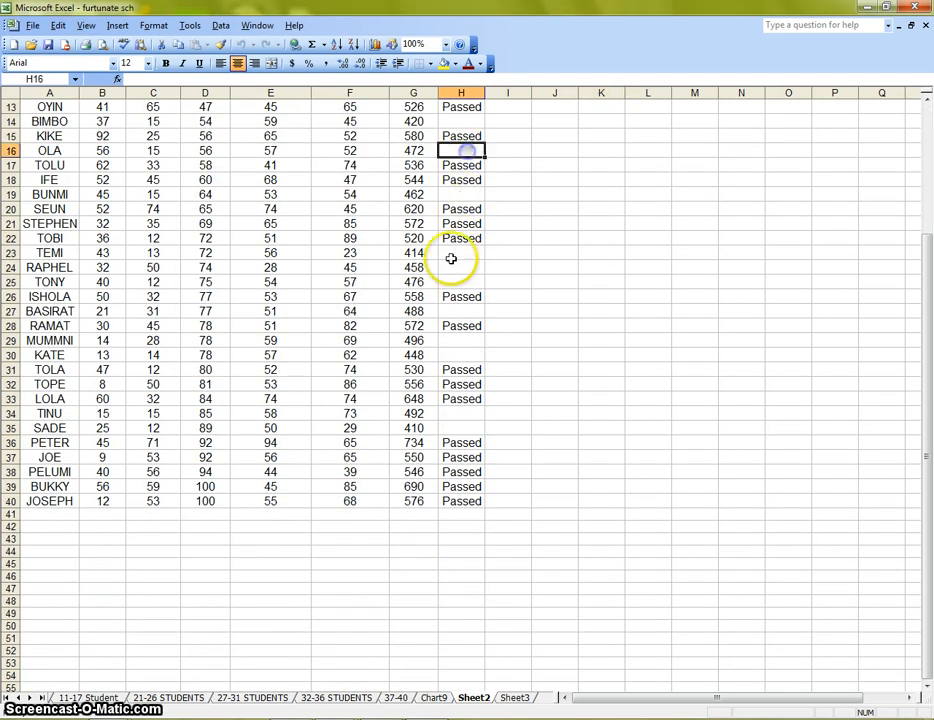
{"action": "left_click", "coordinate": [457, 254]}
{"action": "left_click", "coordinate": [463, 268]}
{"action": "left_click", "coordinate": [463, 283]}
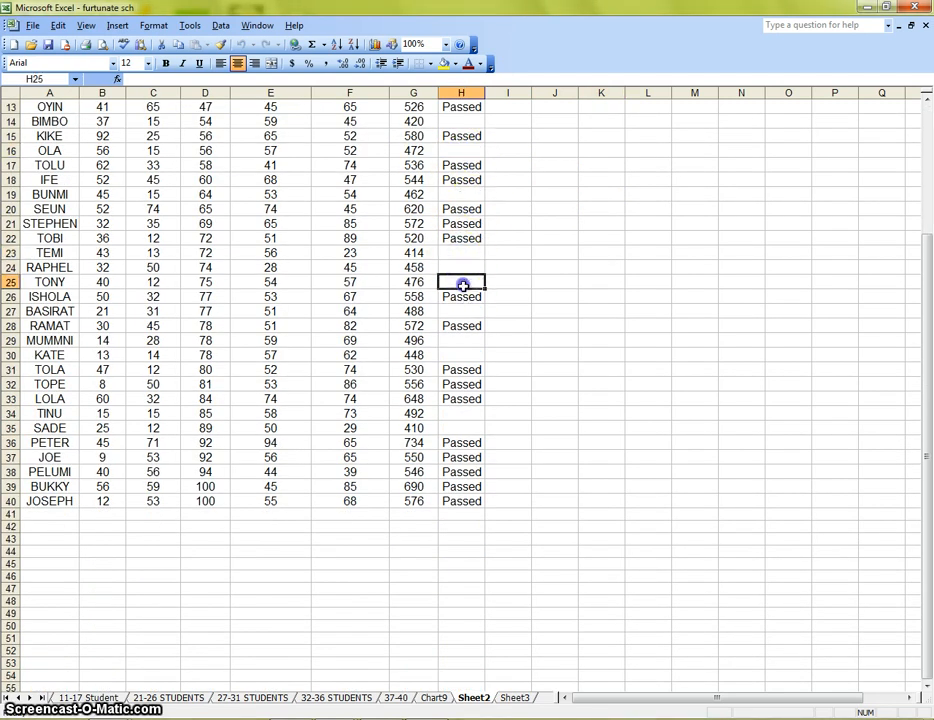
{"action": "left_click", "coordinate": [465, 340]}
{"action": "left_click", "coordinate": [468, 369]}
{"action": "left_click", "coordinate": [470, 355]}
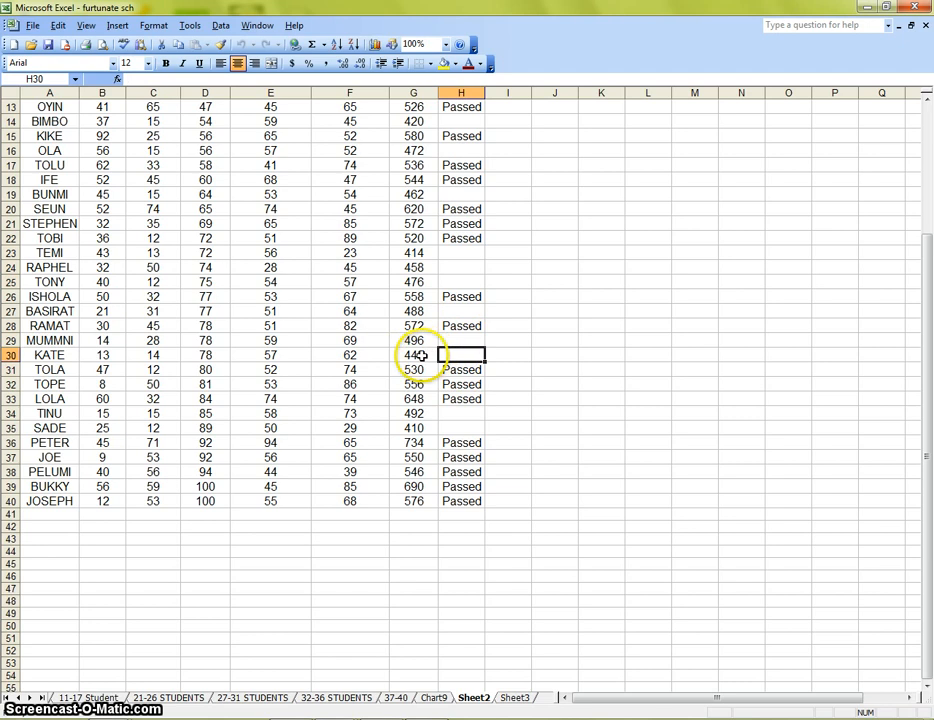
{"action": "left_click", "coordinate": [423, 356]}
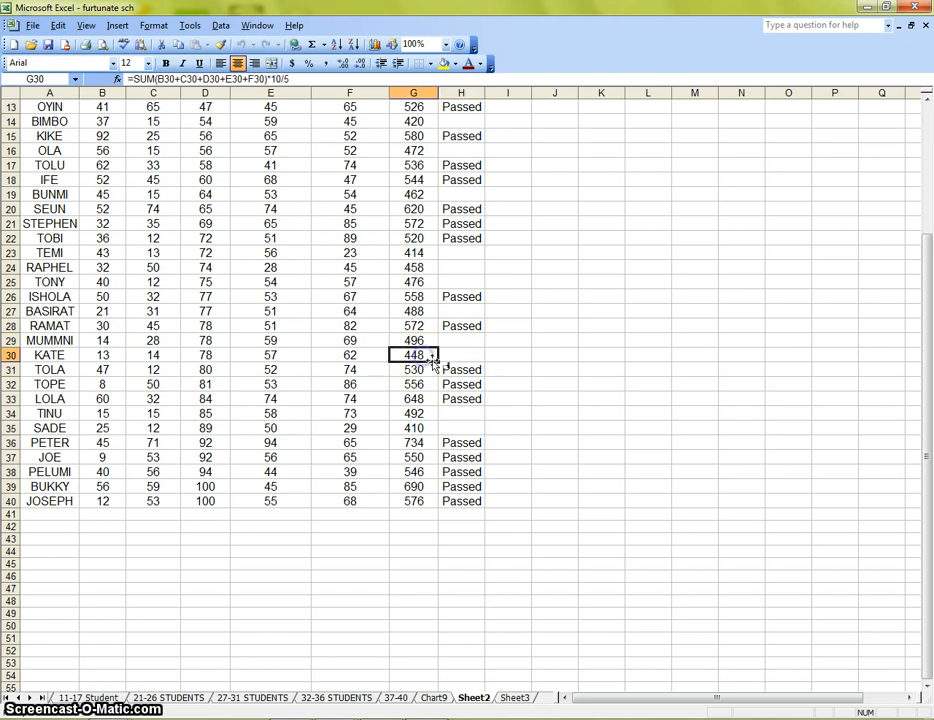
{"action": "left_click", "coordinate": [418, 412]}
{"action": "scroll", "coordinate": [435, 380], "scroll_direction": "up", "scroll_amount": 4}
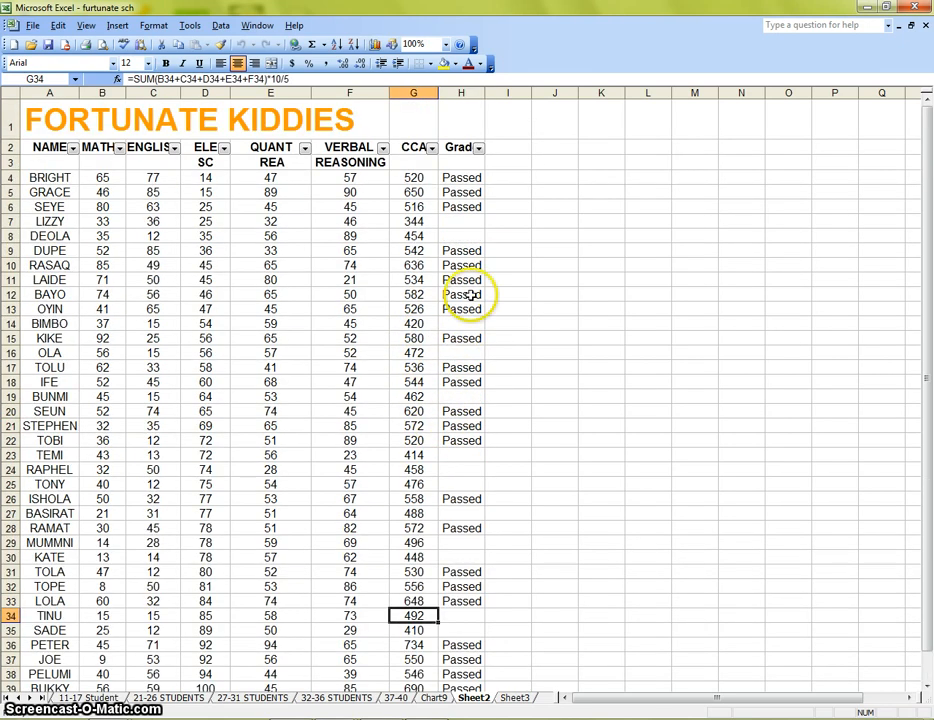
{"action": "left_click", "coordinate": [425, 221]}
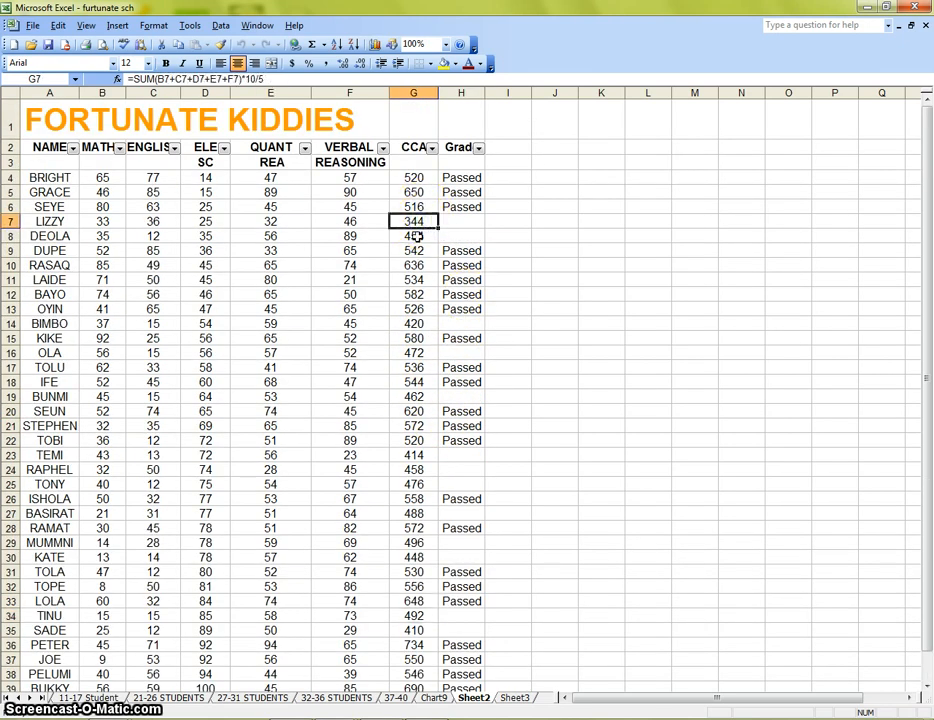
{"action": "left_click", "coordinate": [417, 236]}
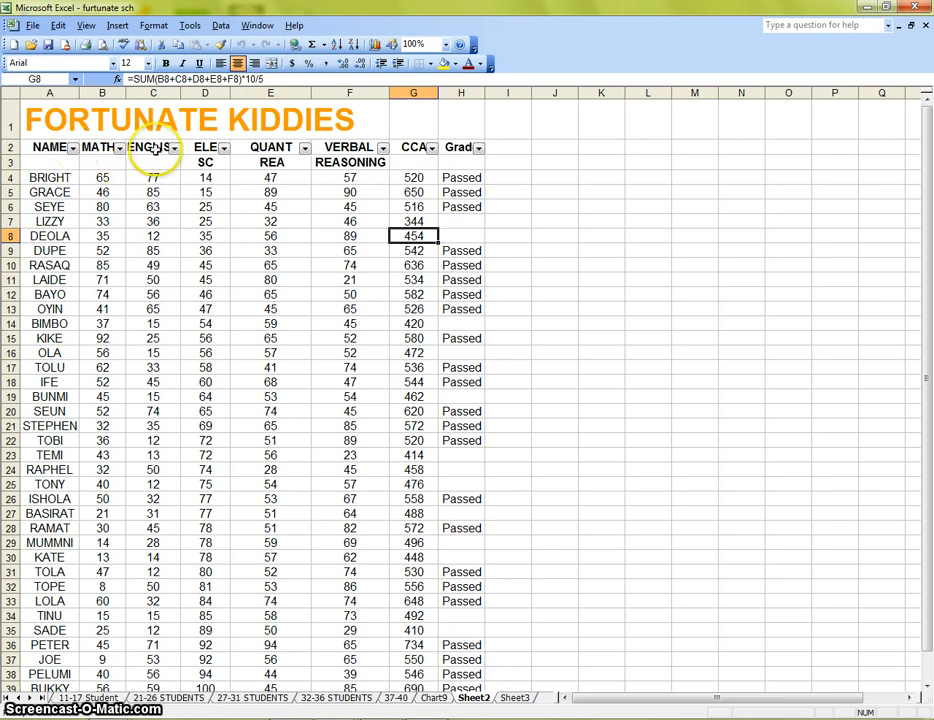
Apply a custom CCA filter showing only rows where CCA is less than 500.
{"action": "left_click", "coordinate": [431, 148]}
{"action": "left_click", "coordinate": [391, 185]}
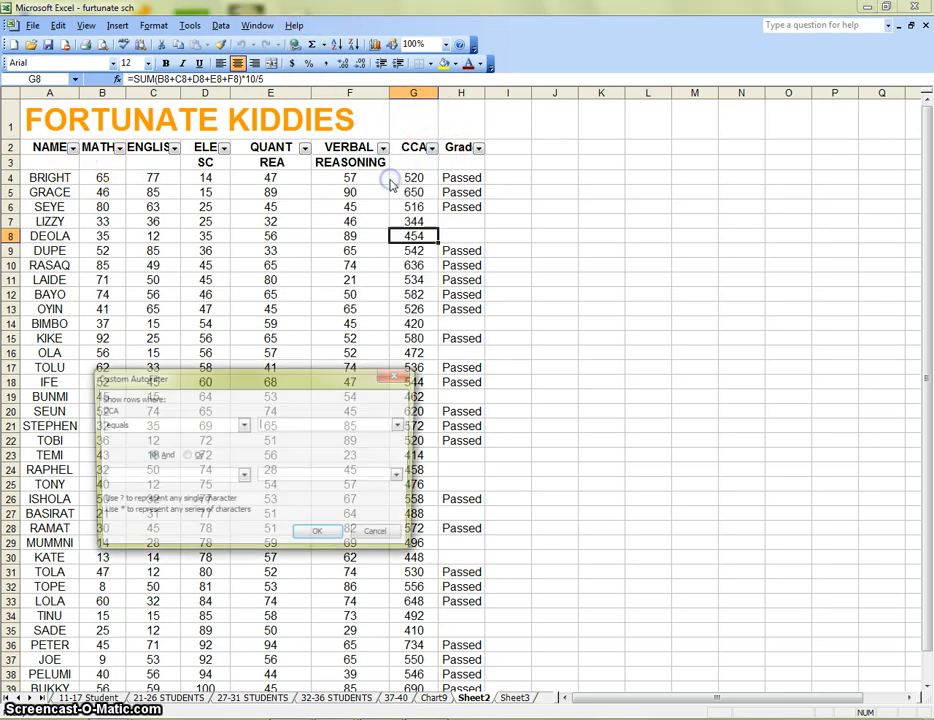
{"action": "left_click", "coordinate": [244, 425]}
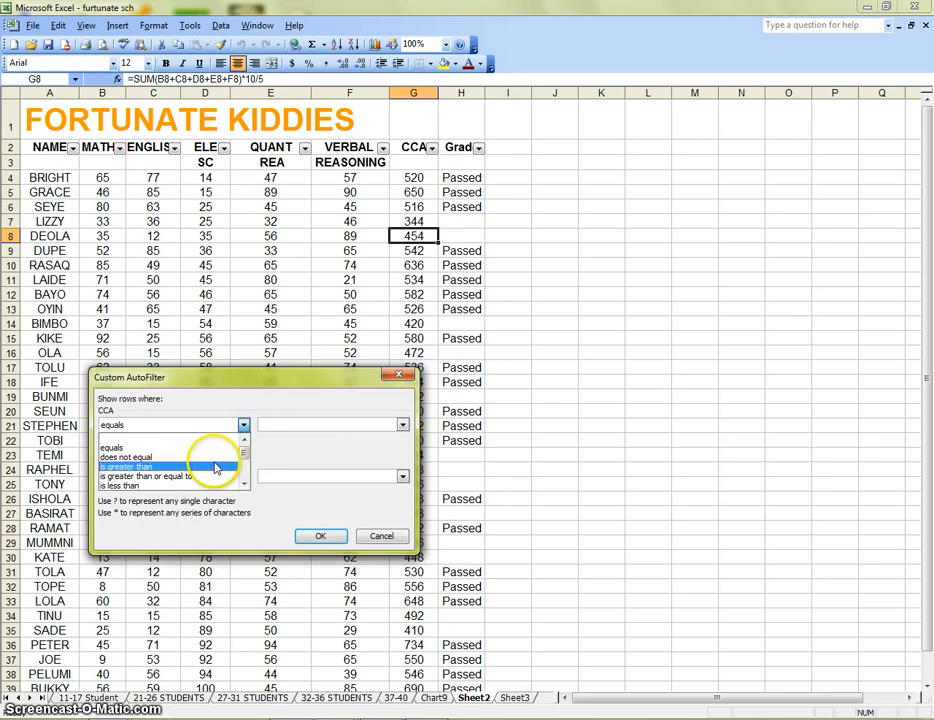
{"action": "left_click", "coordinate": [195, 486]}
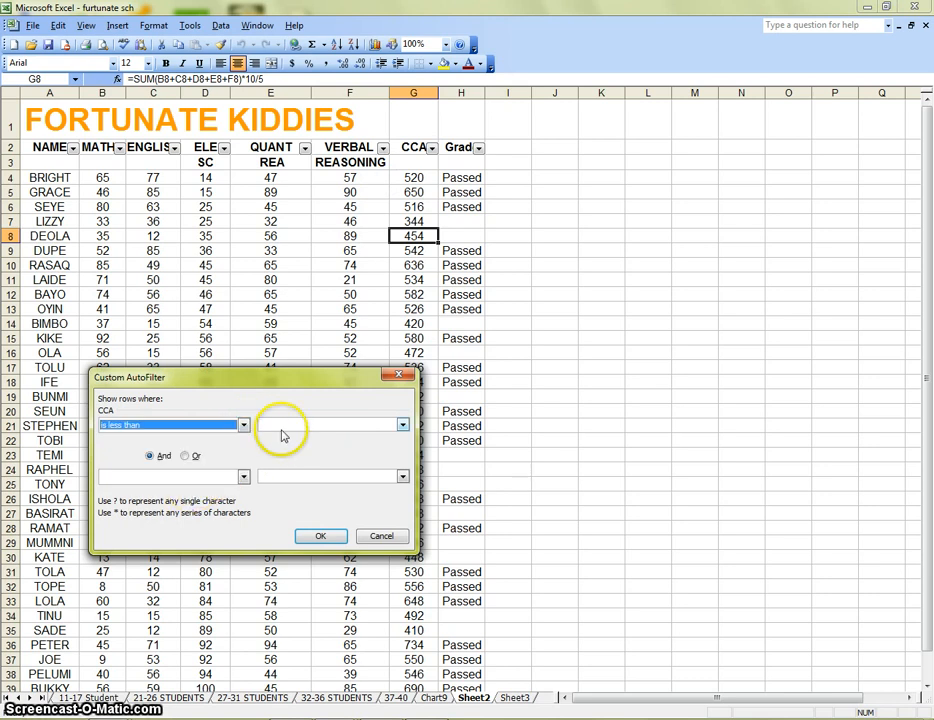
{"action": "left_click", "coordinate": [283, 424]}
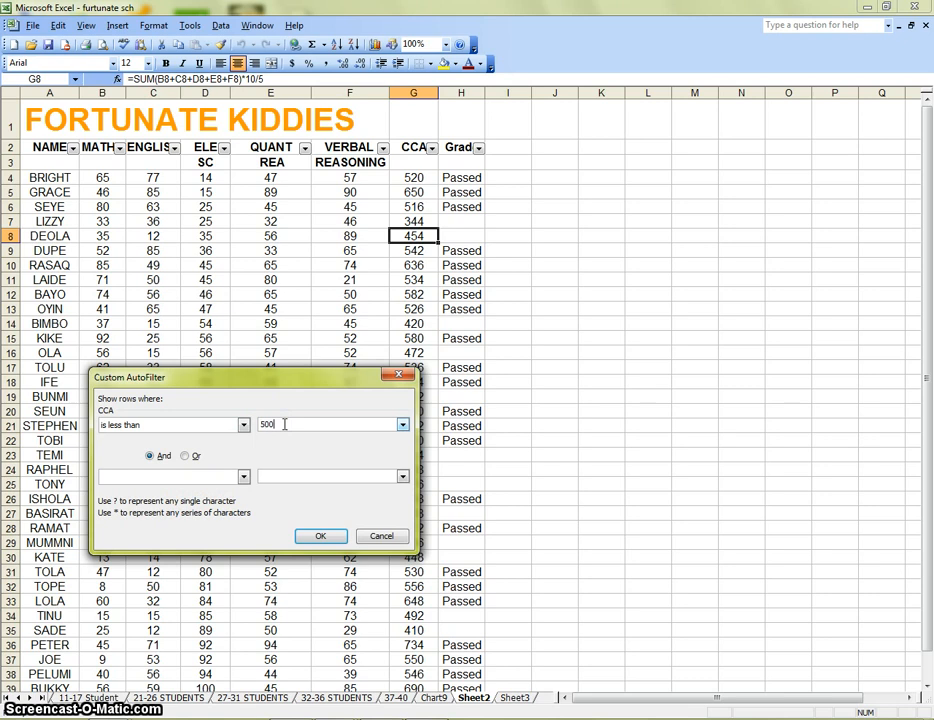
{"action": "left_click", "coordinate": [320, 536]}
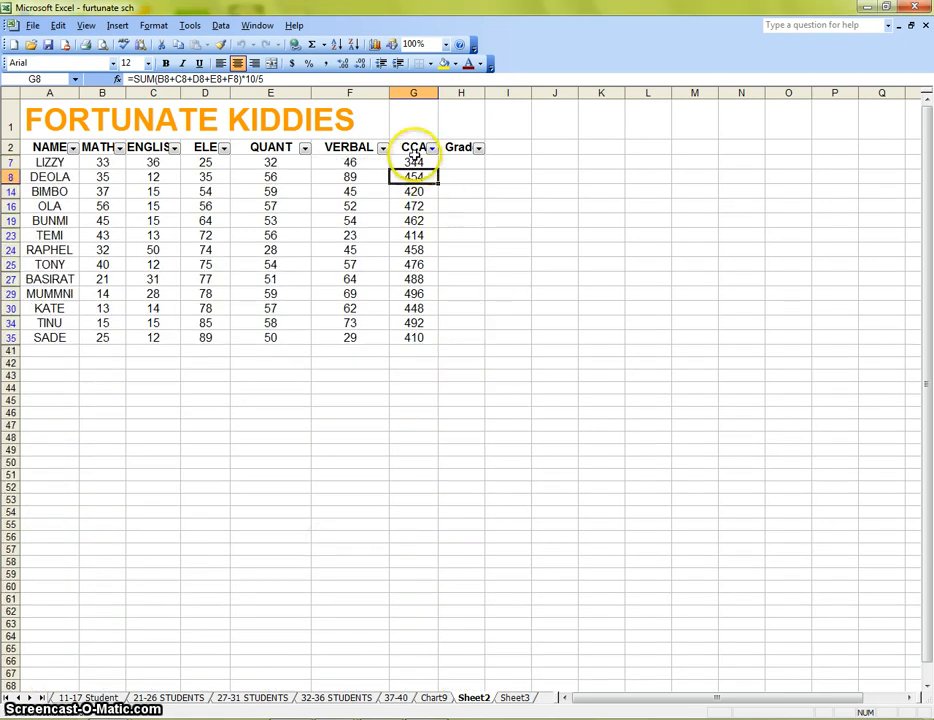
Enter Failed in the Grade column for all filtered rows with CCA below 500.
{"action": "left_click", "coordinate": [463, 164]}
{"action": "type", "text": "Failed"}
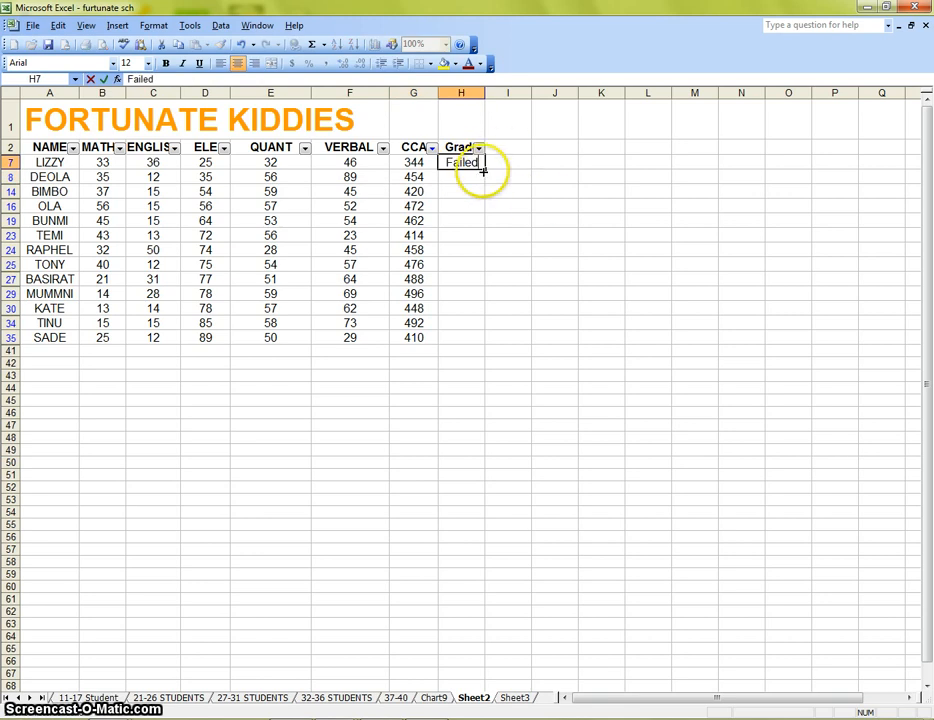
{"action": "left_click_drag", "start_coordinate": [482, 170], "coordinate": [480, 340]}
{"action": "left_click", "coordinate": [537, 300]}
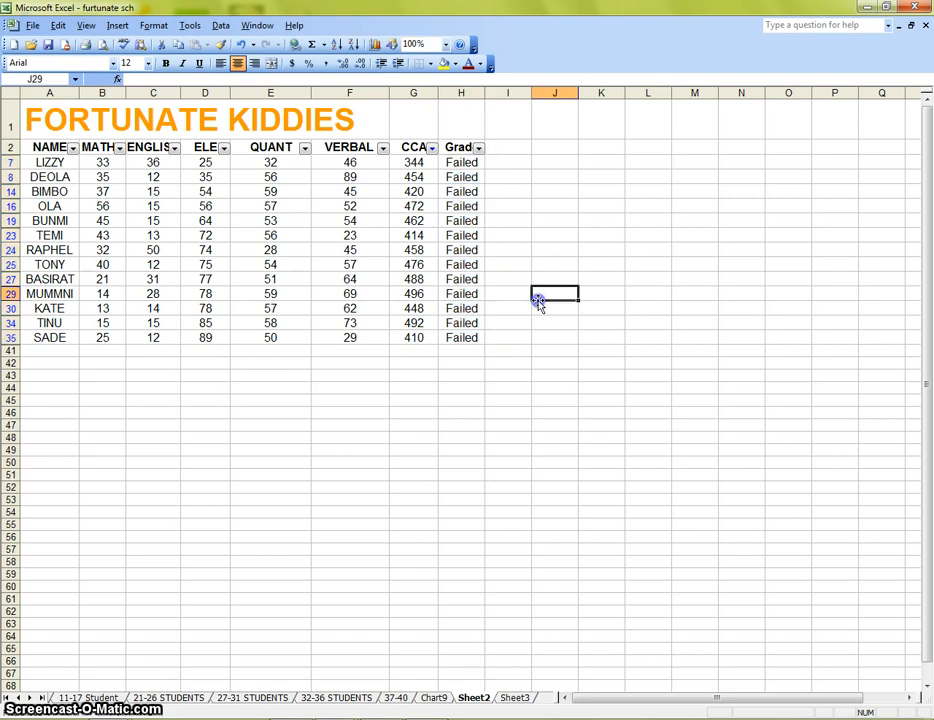
Show all rows again in the CCA filter and review the graded list.
{"action": "left_click", "coordinate": [431, 148]}
{"action": "left_click", "coordinate": [401, 186]}
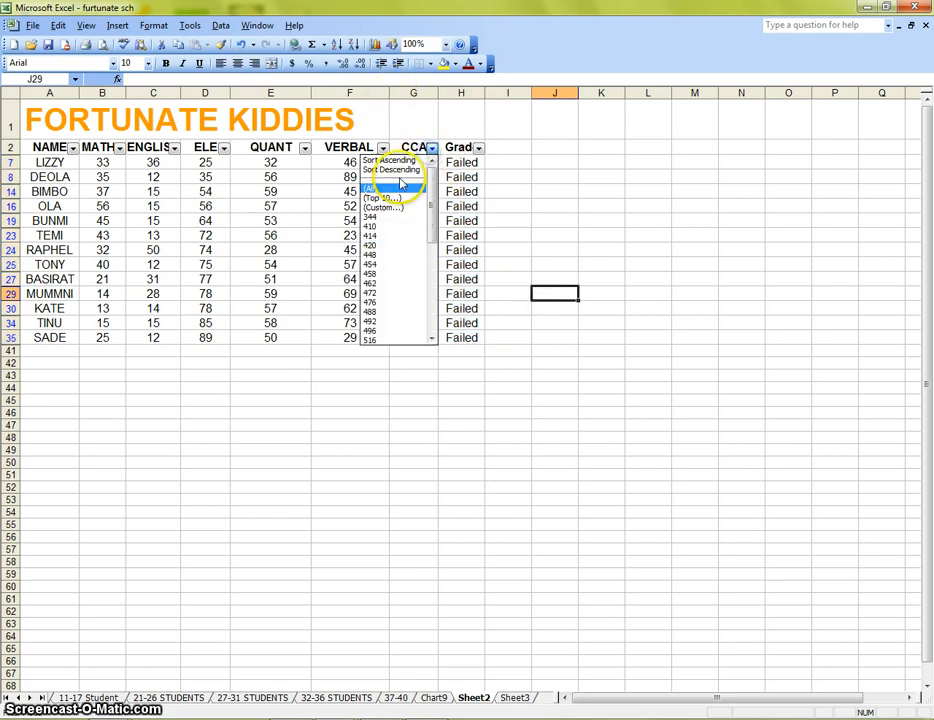
{"action": "left_click", "coordinate": [629, 203]}
{"action": "scroll", "coordinate": [555, 300], "scroll_direction": "down", "scroll_amount": 5}
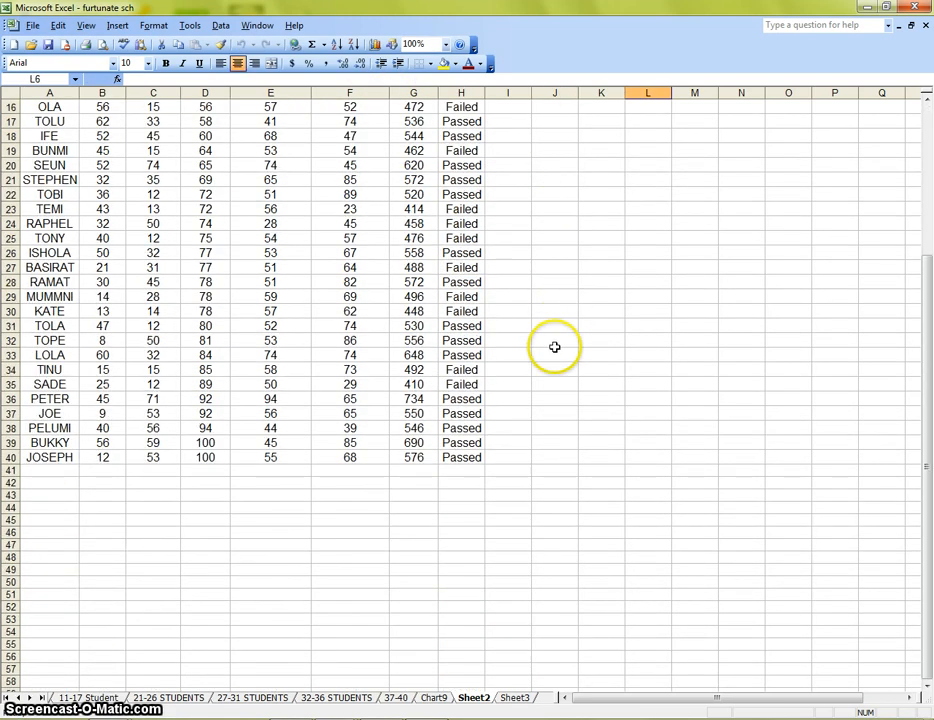
{"action": "scroll", "coordinate": [492, 230], "scroll_direction": "up", "scroll_amount": 5}
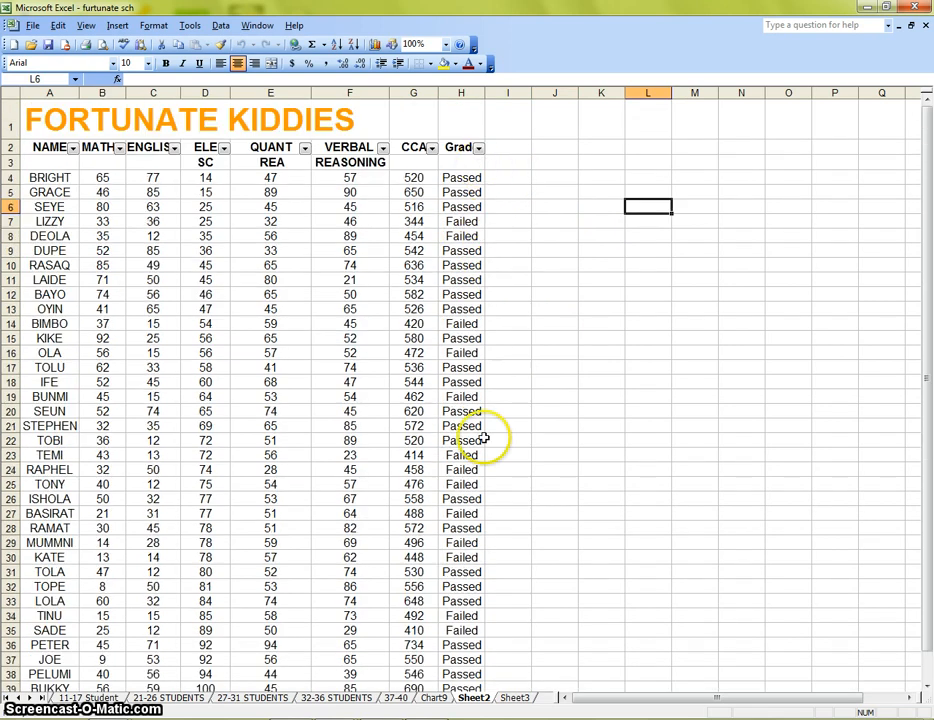
{"action": "scroll", "coordinate": [484, 511], "scroll_direction": "down", "scroll_amount": 5}
{"action": "scroll", "coordinate": [480, 513], "scroll_direction": "up", "scroll_amount": 5}
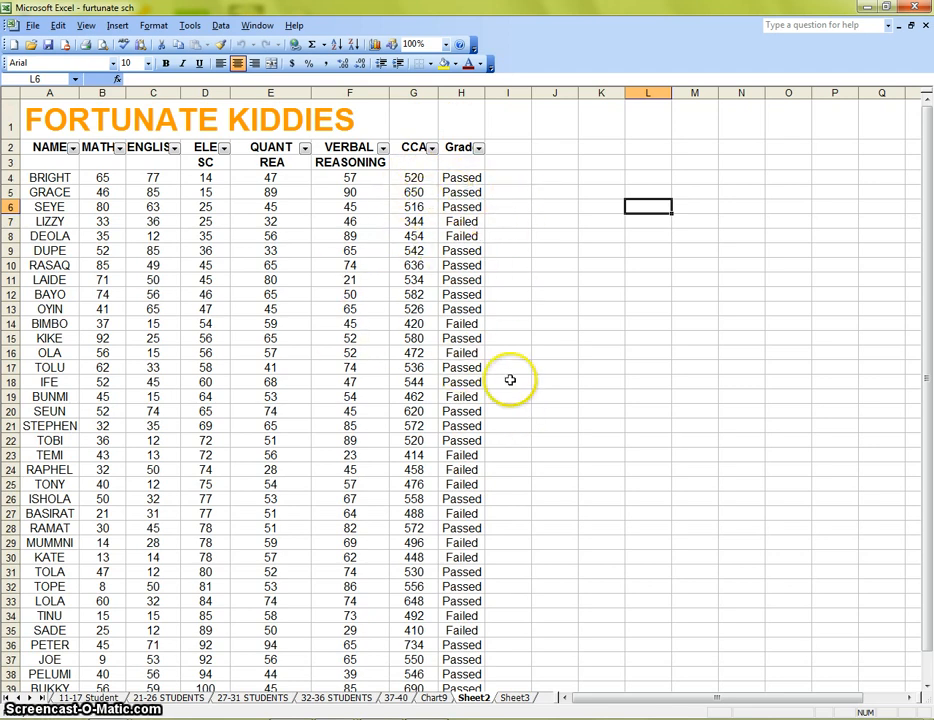
Turn off AutoFilter on the sheet.
{"action": "left_click", "coordinate": [431, 148]}
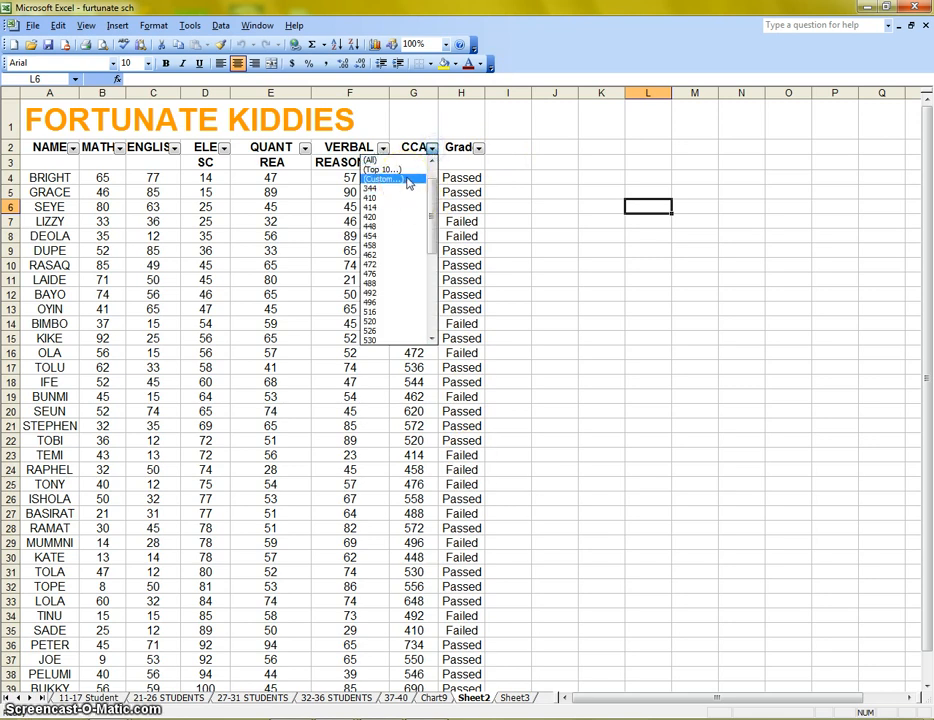
{"action": "left_click", "coordinate": [546, 218]}
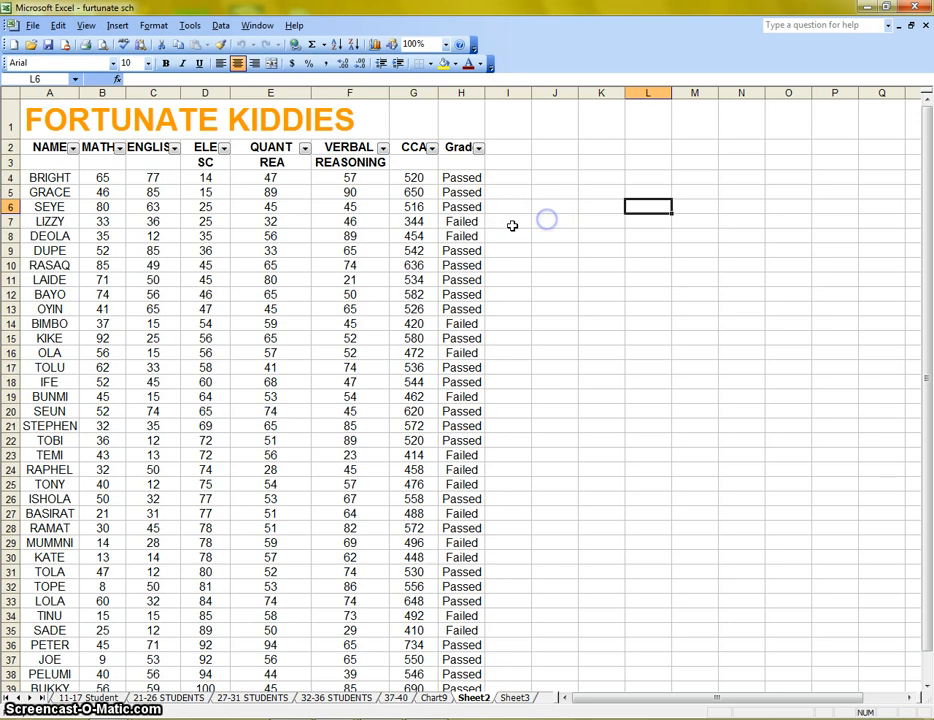
{"action": "left_click", "coordinate": [221, 26]}
{"action": "mouse_move", "coordinate": [243, 60]}
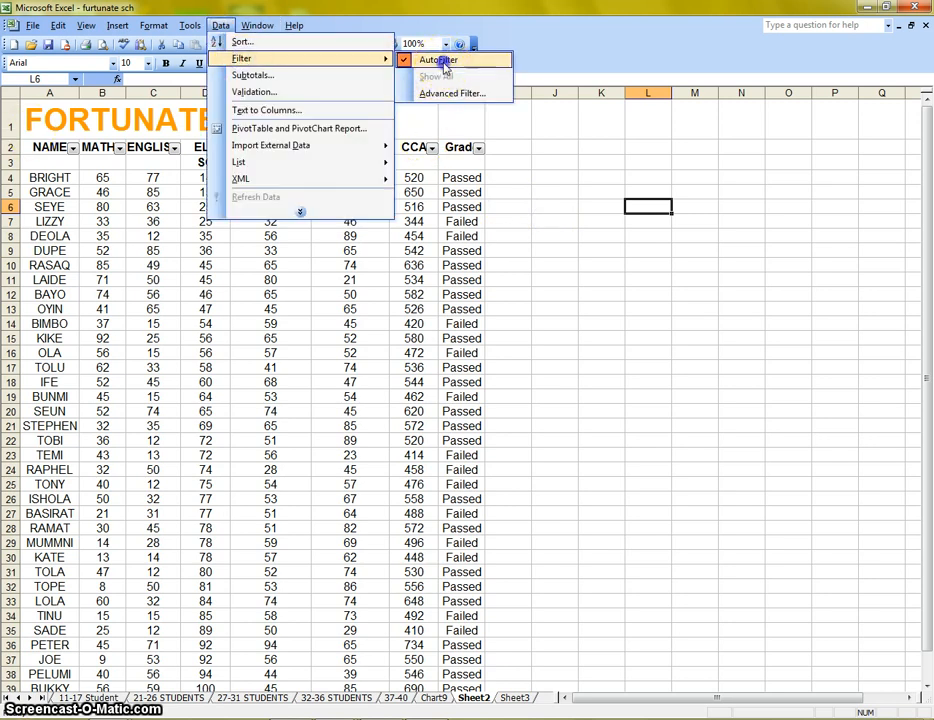
{"action": "left_click", "coordinate": [420, 59]}
Clear the Grade entries in rows 4 to 40.
{"action": "scroll", "coordinate": [494, 250], "scroll_direction": "down", "scroll_amount": 1}
{"action": "scroll", "coordinate": [515, 252], "scroll_direction": "up", "scroll_amount": 1}
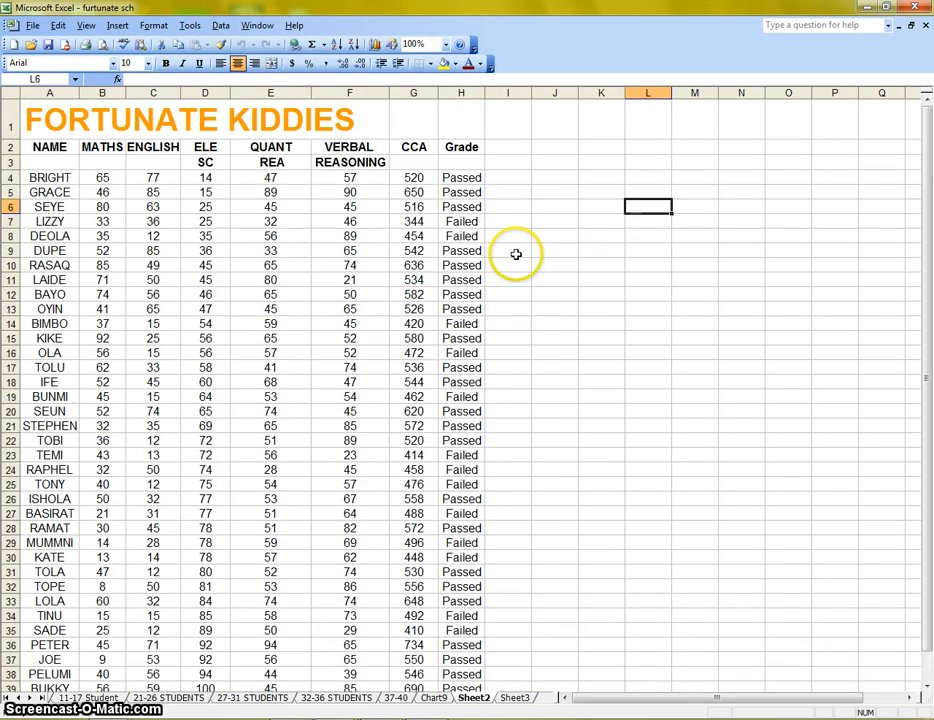
{"action": "left_click_drag", "start_coordinate": [471, 179], "coordinate": [469, 622]}
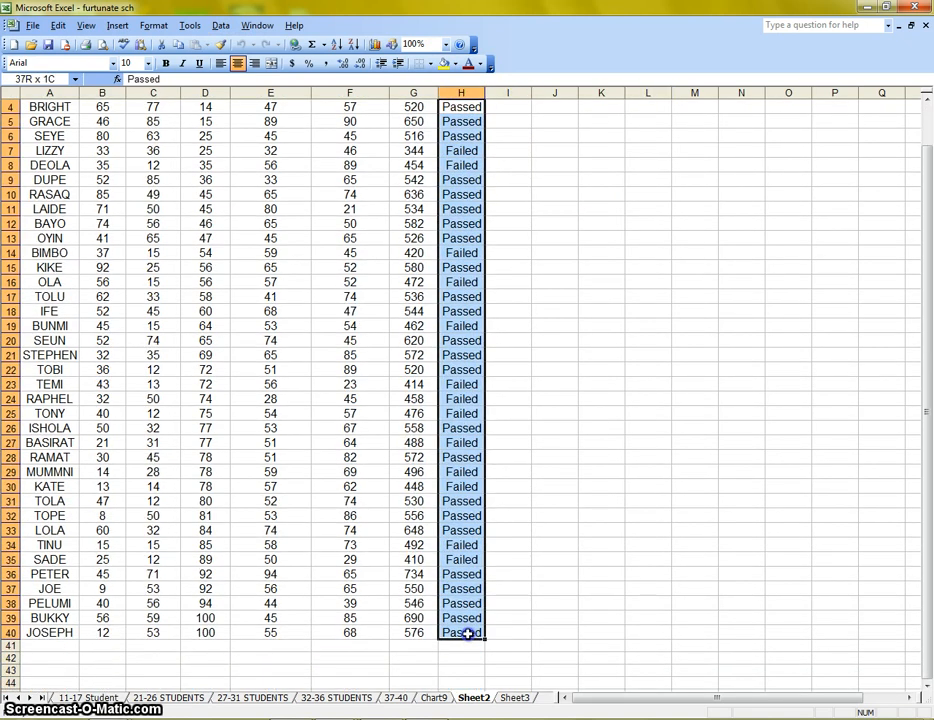
{"action": "key", "text": "Delete"}
{"action": "left_click", "coordinate": [650, 413]}
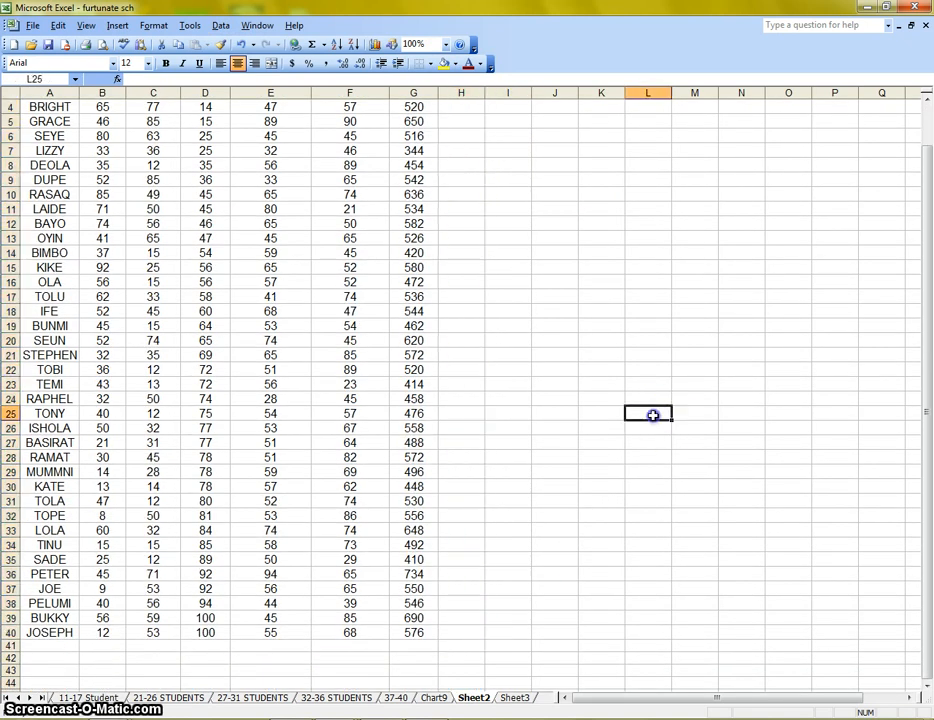
Sort the student rows 4 to 40 by the CCA column (Column G) in ascending order.
{"action": "scroll", "coordinate": [648, 380], "scroll_direction": "up", "scroll_amount": 1}
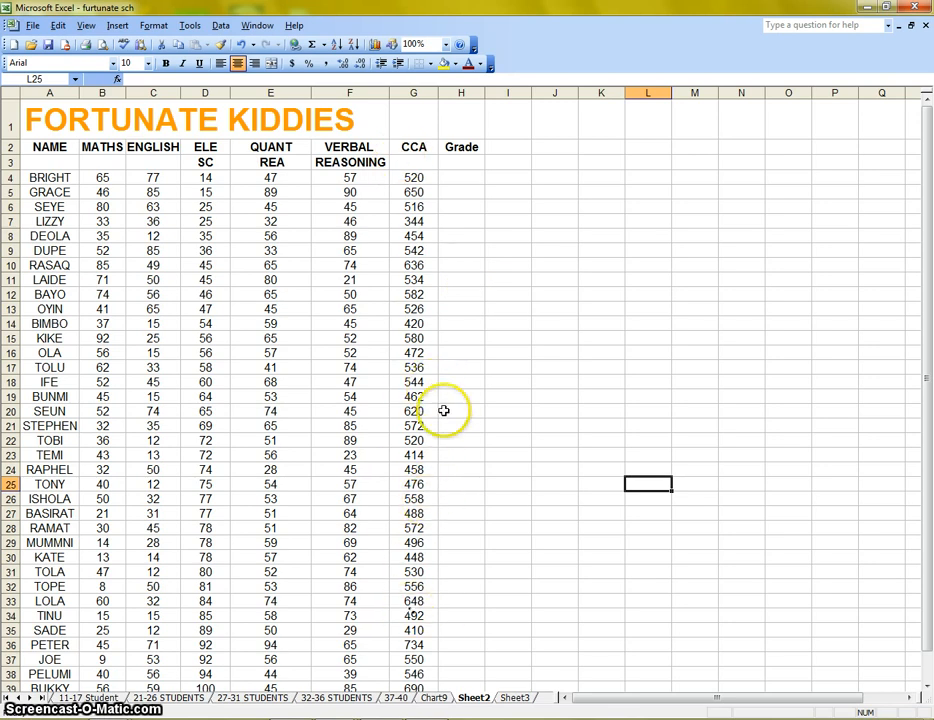
{"action": "left_click_drag", "start_coordinate": [35, 178], "coordinate": [413, 636]}
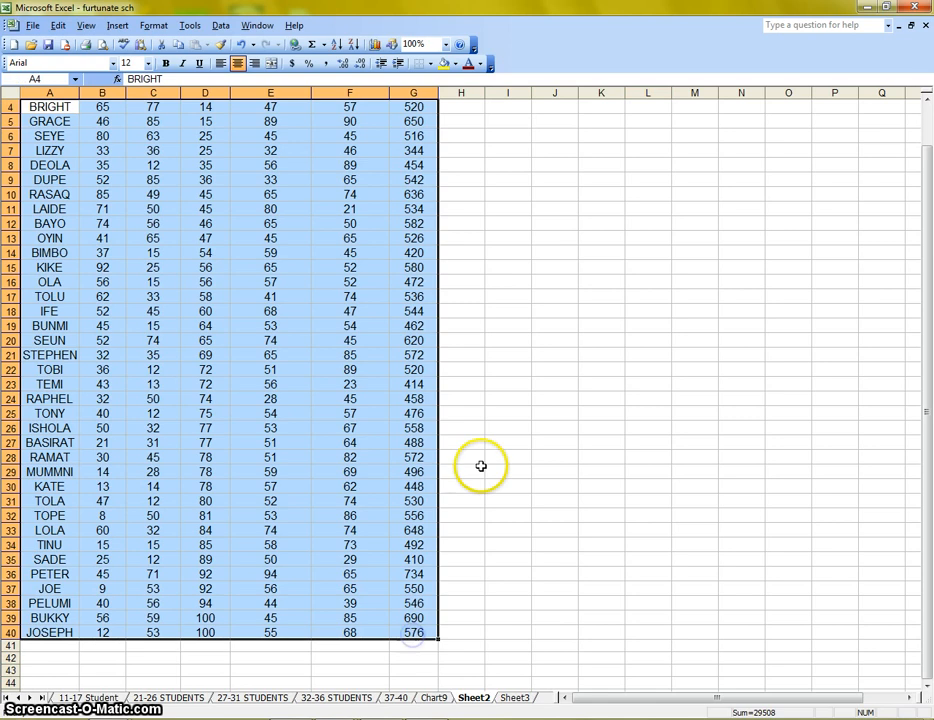
{"action": "scroll", "coordinate": [481, 467], "scroll_direction": "up", "scroll_amount": 1}
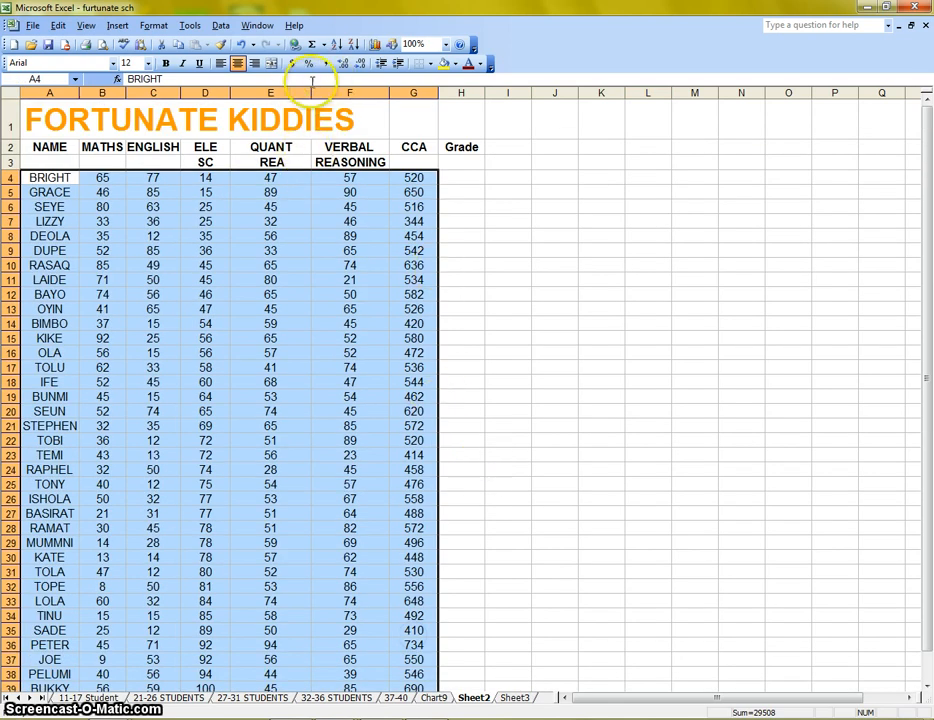
{"action": "left_click", "coordinate": [221, 26]}
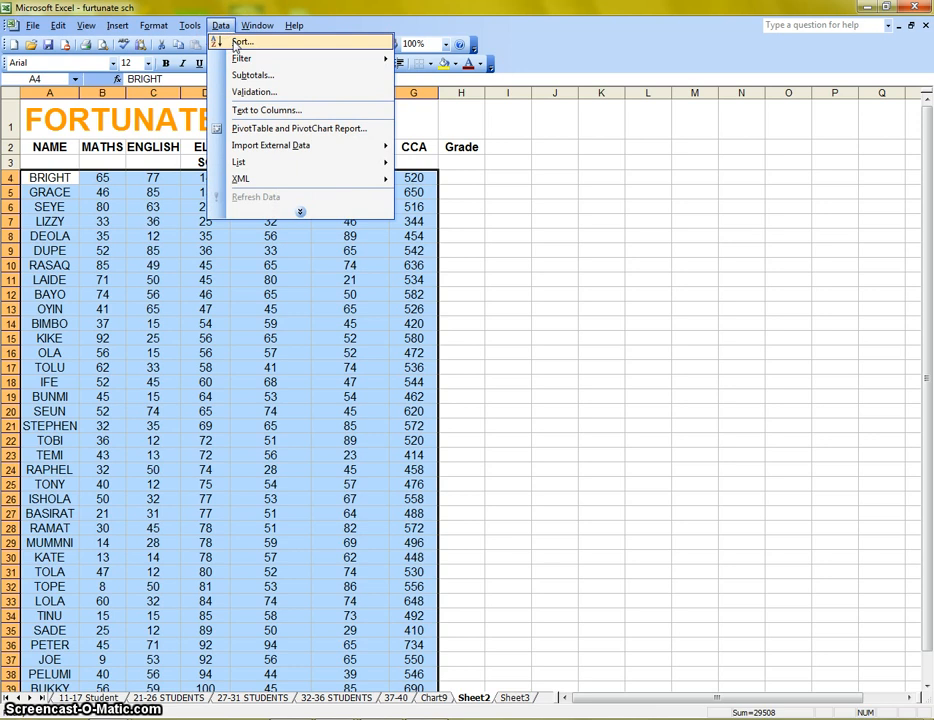
{"action": "left_click", "coordinate": [240, 42]}
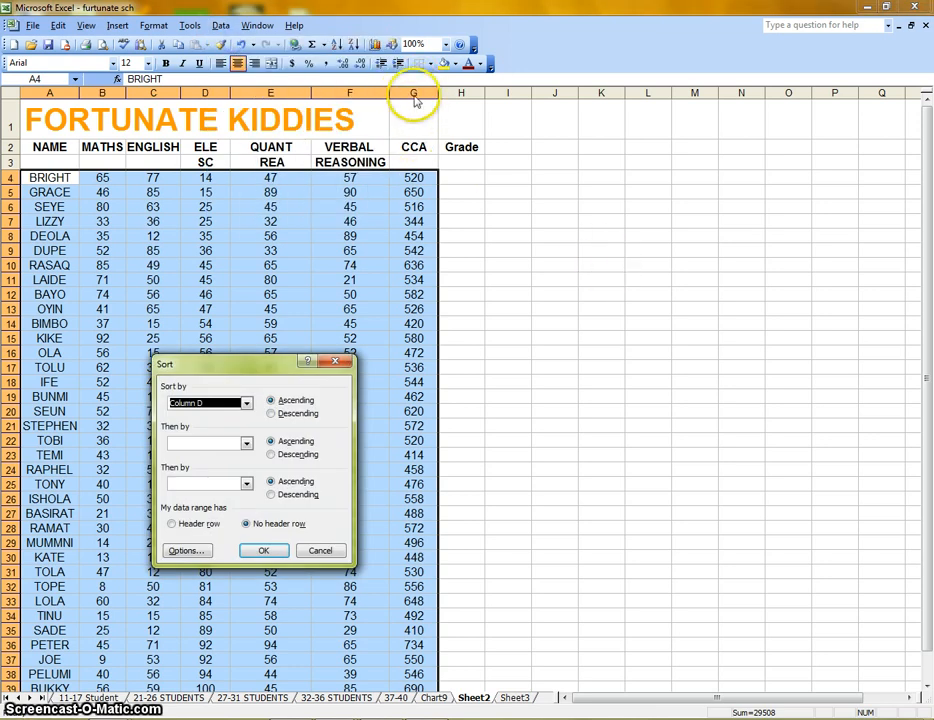
{"action": "left_click", "coordinate": [247, 404]}
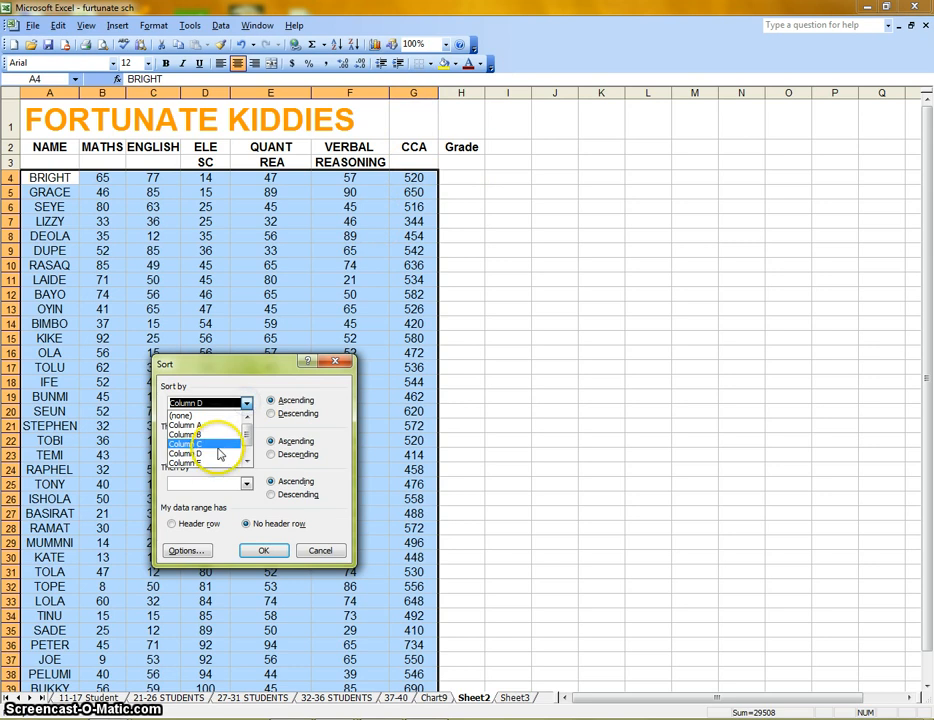
{"action": "scroll", "coordinate": [220, 420], "scroll_direction": "down", "scroll_amount": 1}
{"action": "left_click", "coordinate": [210, 464]}
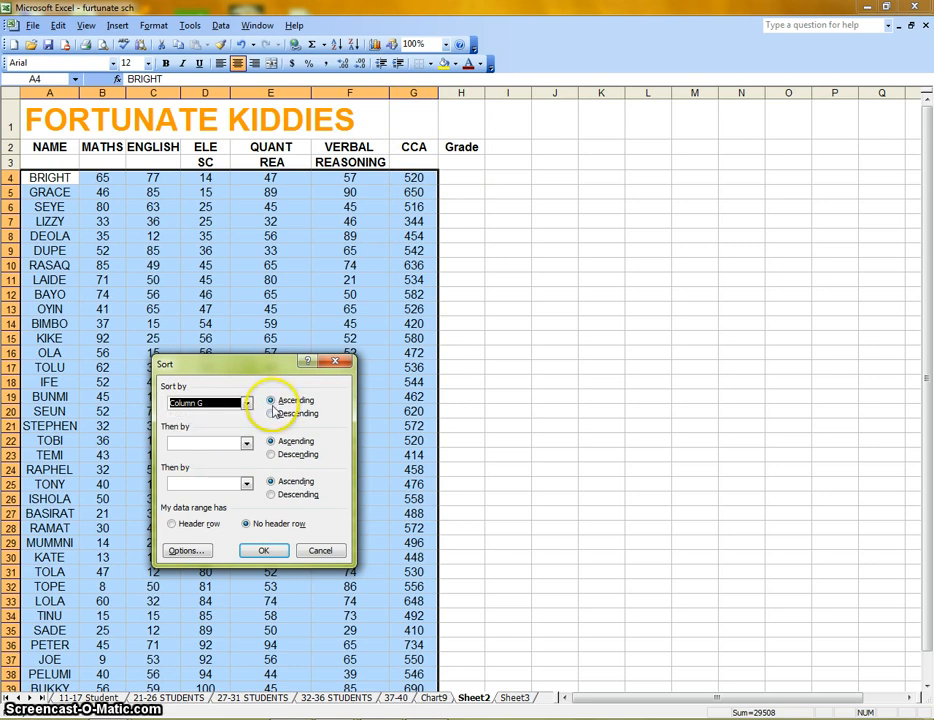
{"action": "left_click", "coordinate": [263, 550]}
{"action": "left_click", "coordinate": [508, 292]}
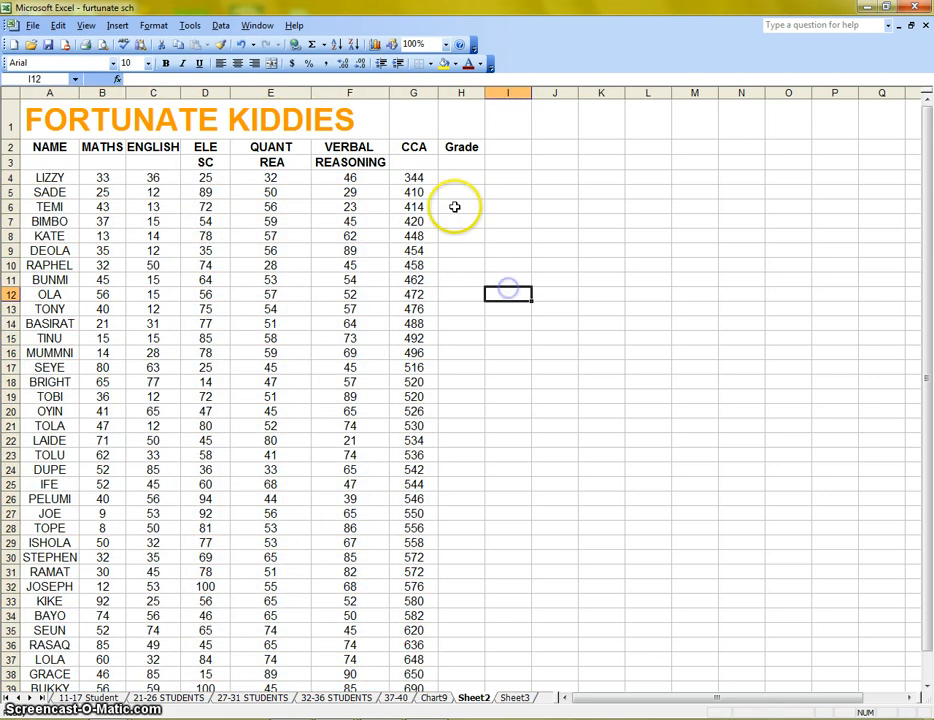
Inspect the sorted CCA values to locate the row where scores reach 500.
{"action": "left_click", "coordinate": [418, 177]}
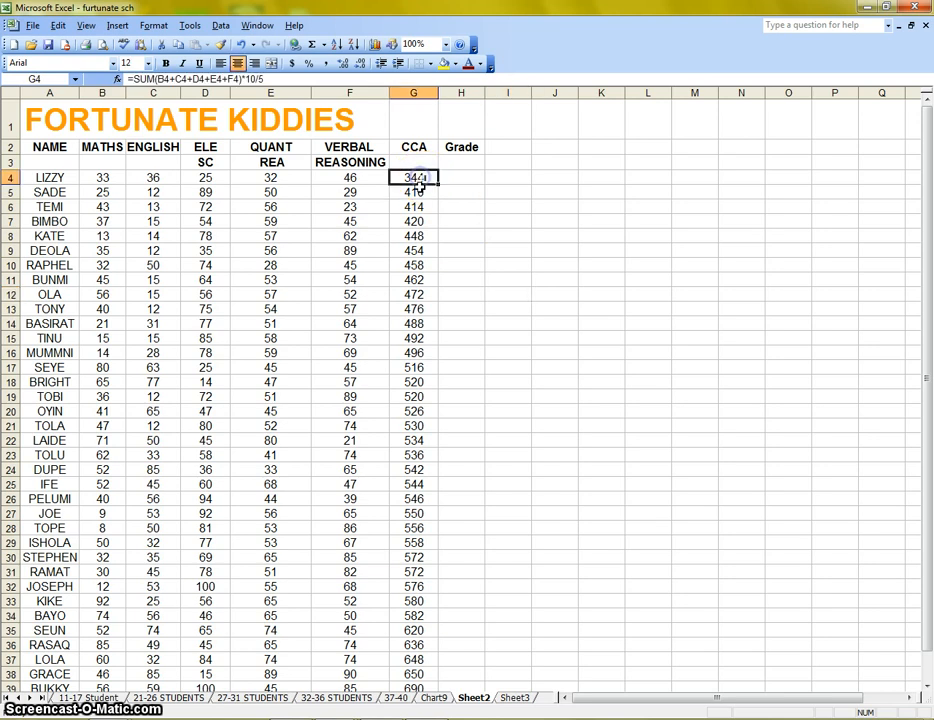
{"action": "left_click", "coordinate": [418, 192]}
{"action": "left_click", "coordinate": [428, 208]}
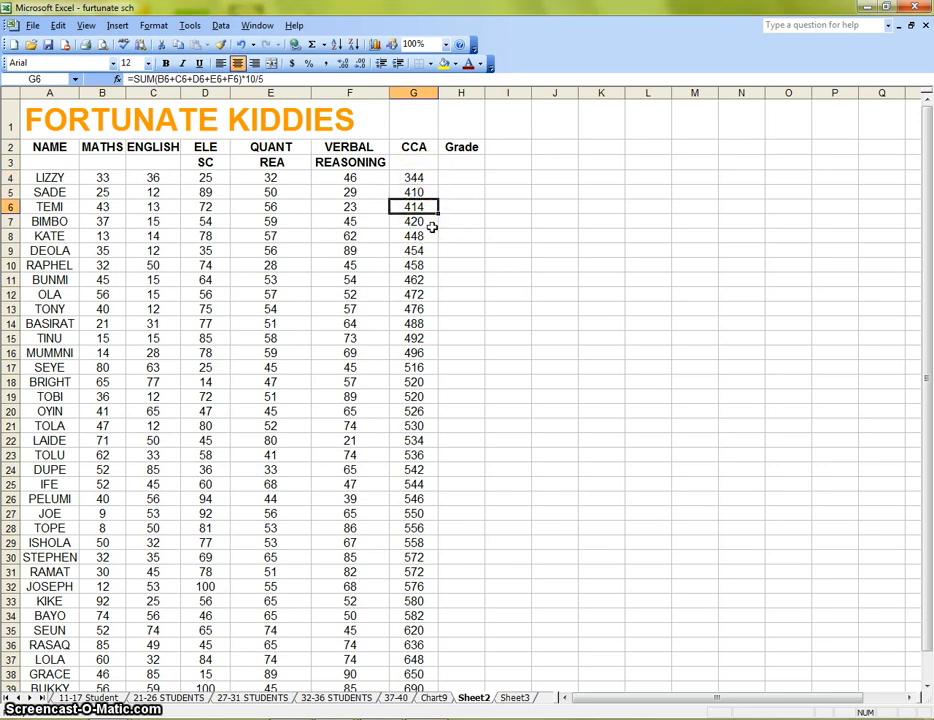
{"action": "scroll", "coordinate": [459, 290], "scroll_direction": "down", "scroll_amount": 3}
{"action": "scroll", "coordinate": [459, 290], "scroll_direction": "up", "scroll_amount": 3}
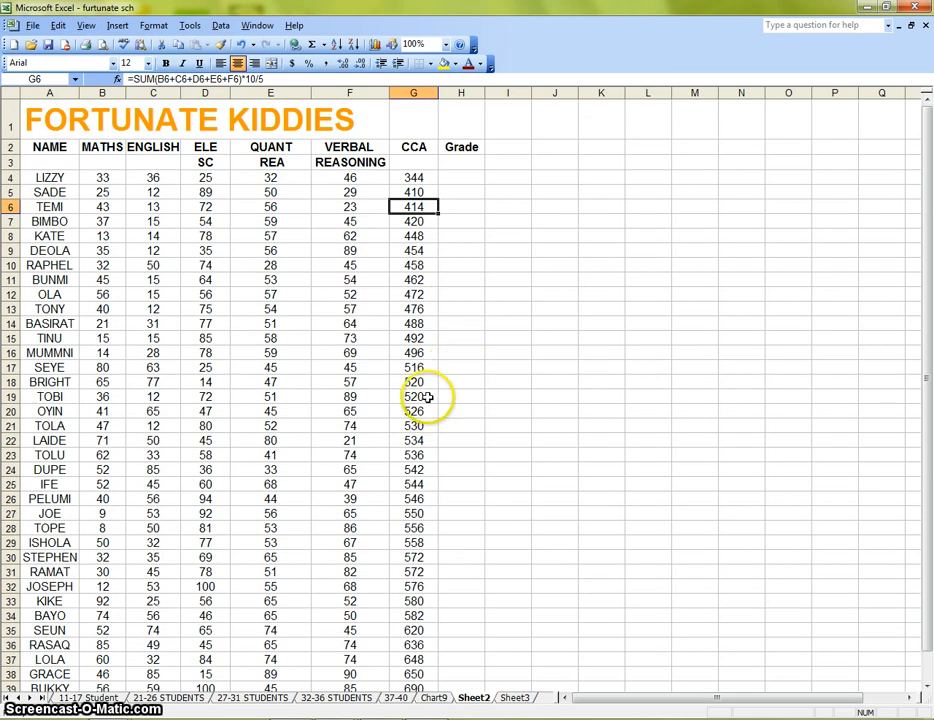
{"action": "left_click_drag", "start_coordinate": [442, 356], "coordinate": [35, 350]}
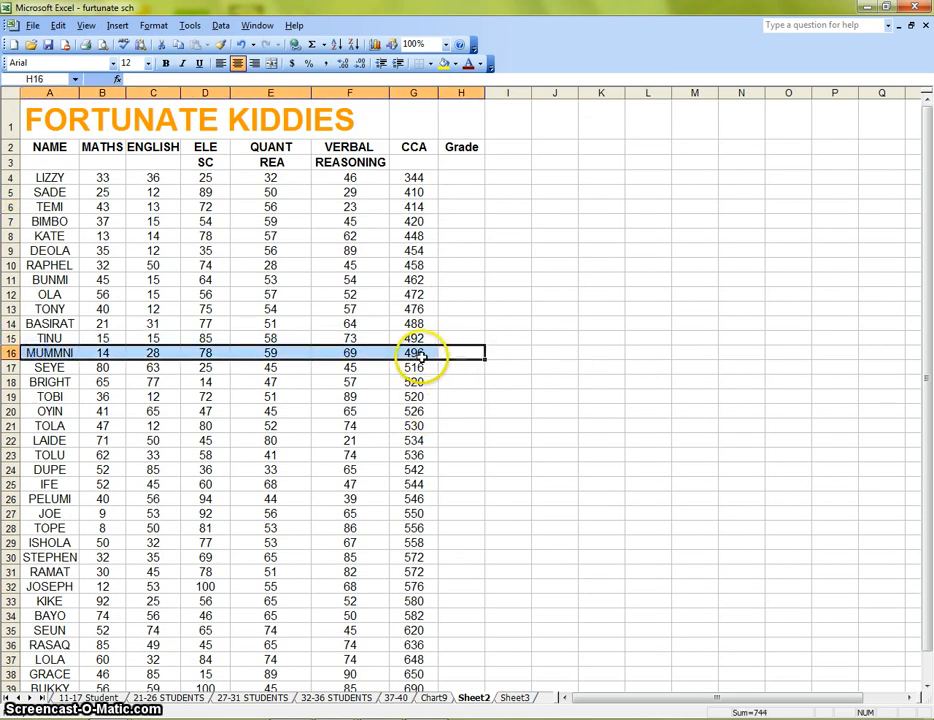
Enter Failed in the Grade cell of row 4 and fill it down to row 16.
{"action": "left_click", "coordinate": [457, 177]}
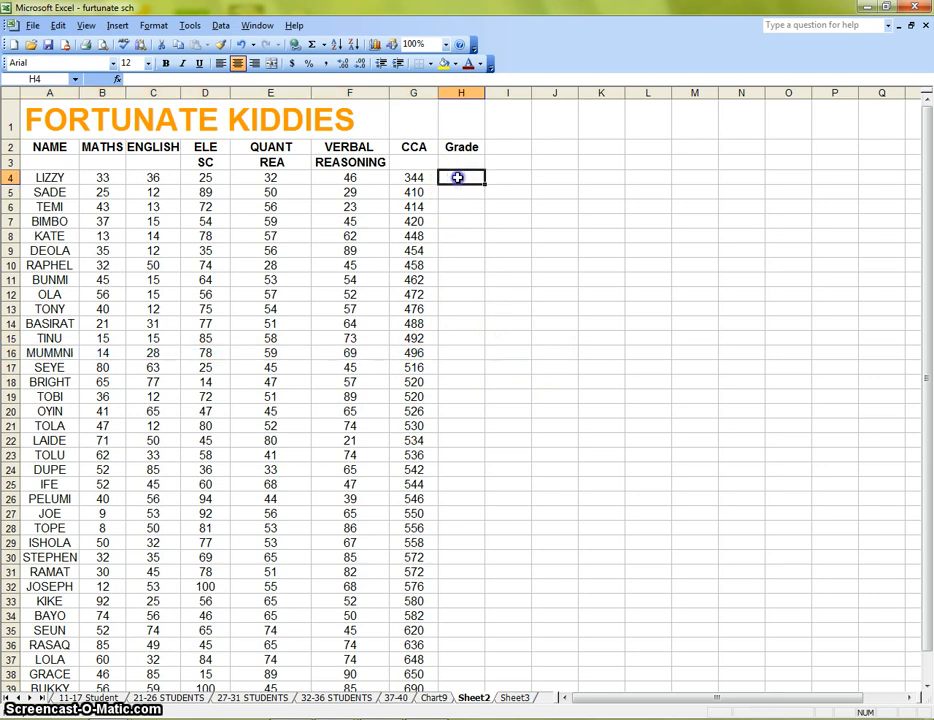
{"action": "type", "text": "Failed"}
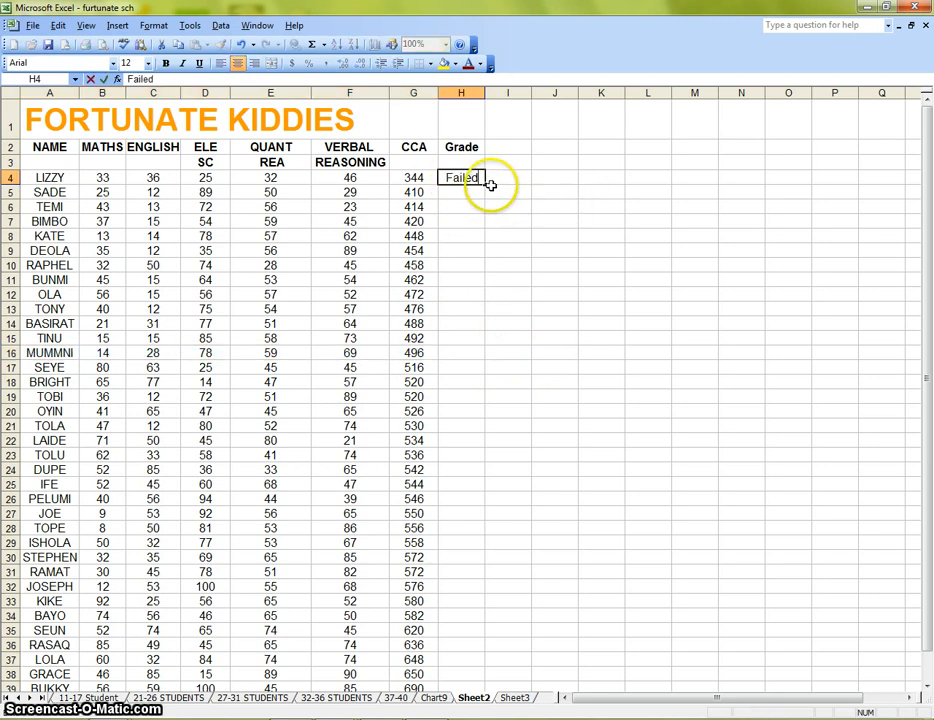
{"action": "left_click_drag", "start_coordinate": [486, 185], "coordinate": [476, 356]}
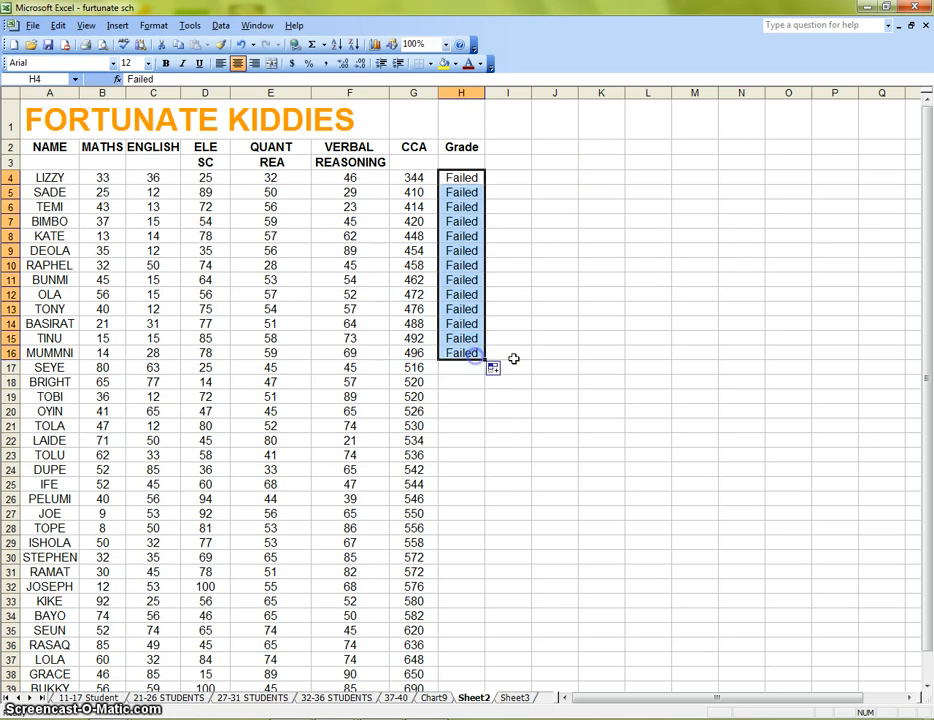
{"action": "left_click", "coordinate": [566, 352]}
Enter Passed in the Grade cell of row 17 and fill it down to row 40.
{"action": "left_click", "coordinate": [456, 368]}
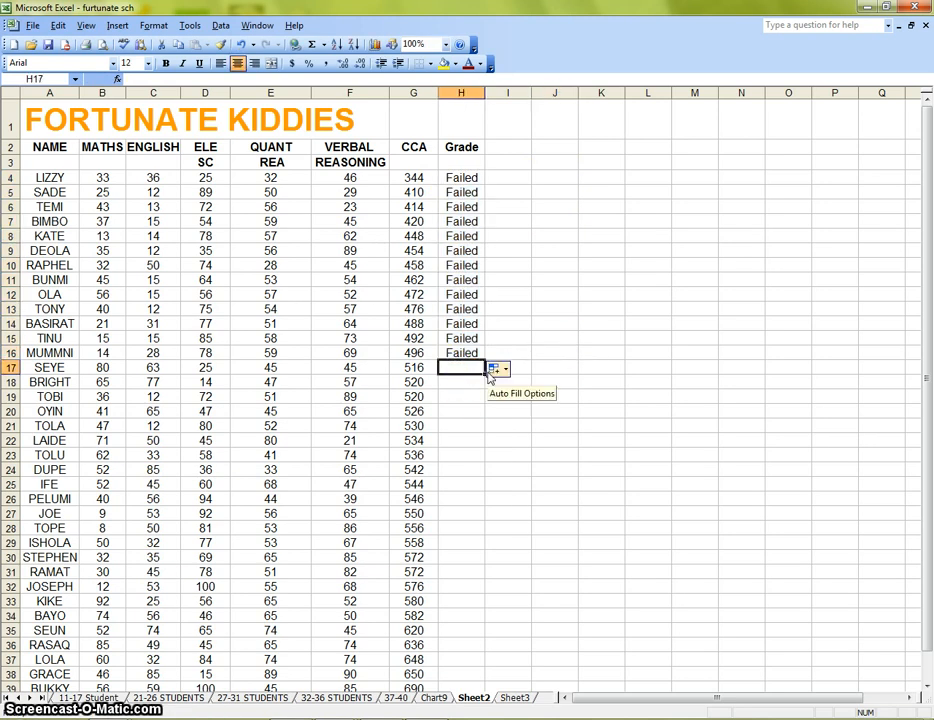
{"action": "type", "text": "Passed"}
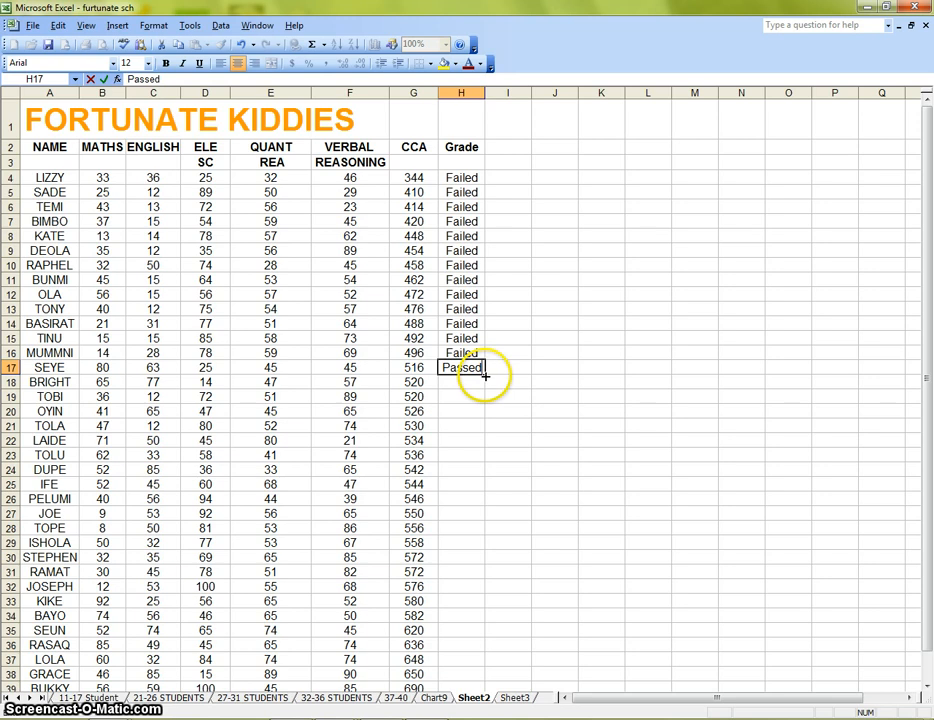
{"action": "left_click_drag", "start_coordinate": [484, 376], "coordinate": [460, 551]}
{"action": "left_click", "coordinate": [601, 500]}
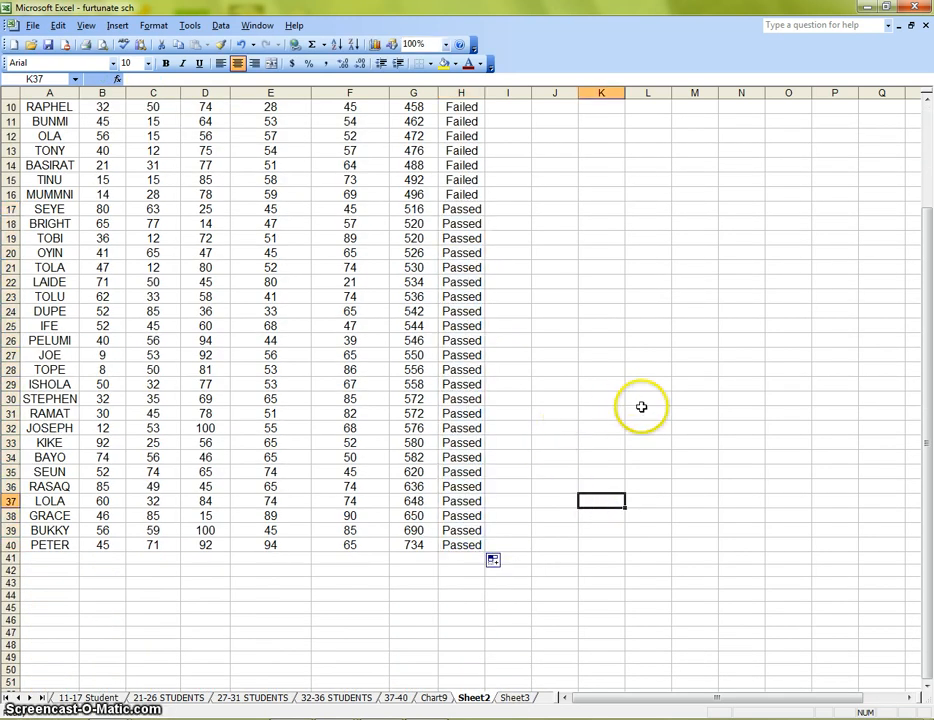
Select ranges of the failing CCA scores to review them against the grades.
{"action": "scroll", "coordinate": [641, 407], "scroll_direction": "up", "scroll_amount": 3}
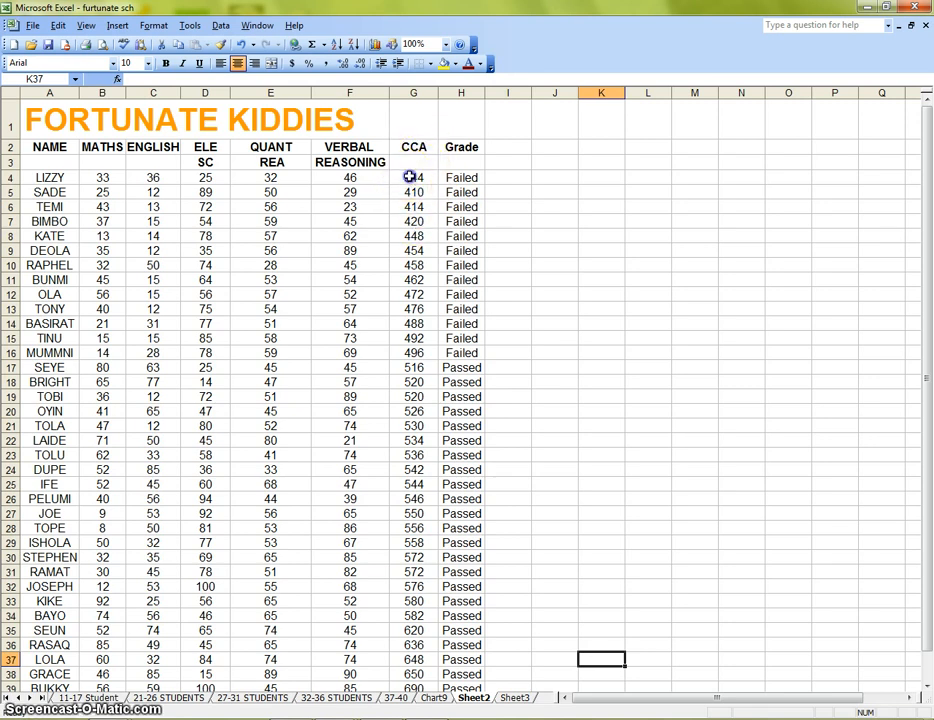
{"action": "left_click_drag", "start_coordinate": [413, 177], "coordinate": [408, 309]}
{"action": "left_click", "coordinate": [565, 294]}
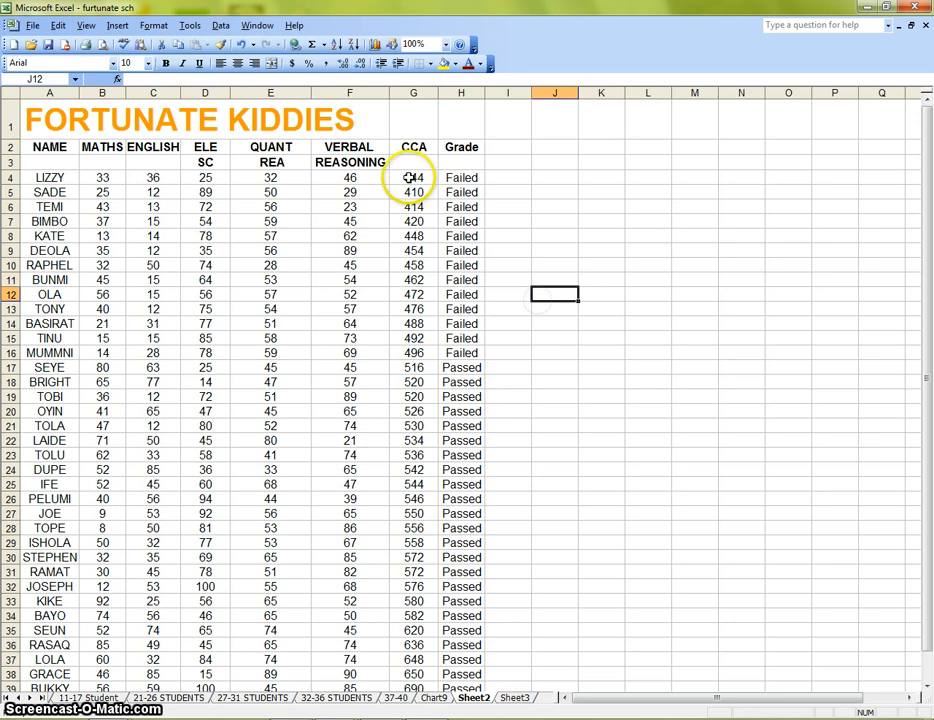
{"action": "left_click_drag", "start_coordinate": [415, 177], "coordinate": [408, 338]}
{"action": "left_click_drag", "start_coordinate": [598, 294], "coordinate": [598, 282]}
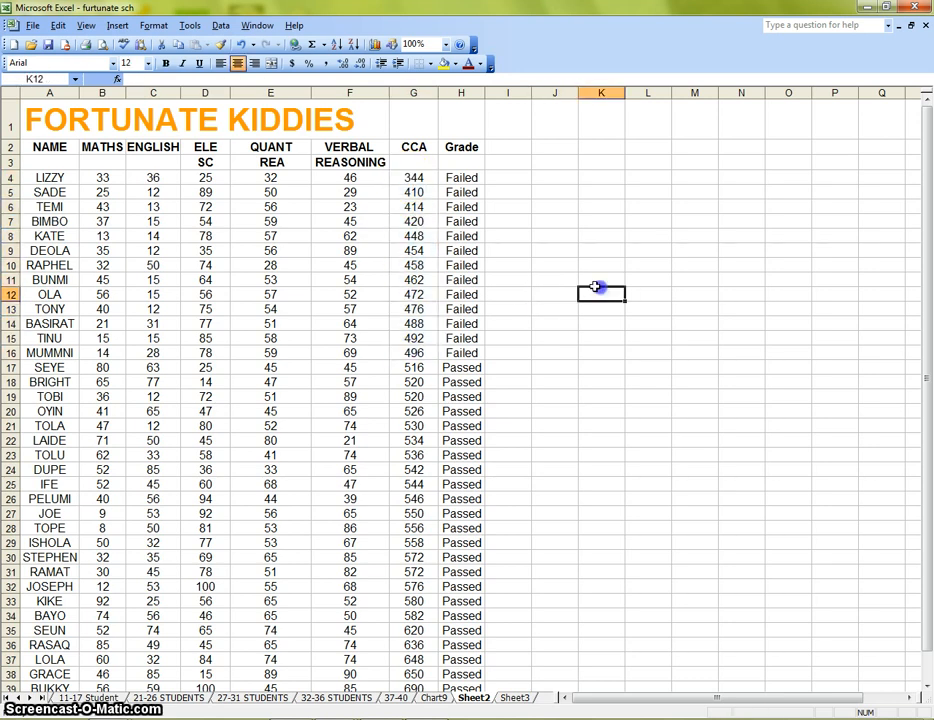
{"action": "left_click_drag", "start_coordinate": [413, 177], "coordinate": [413, 294]}
Inspect each score cell in the first student's row, including the CCA formula.
{"action": "left_click", "coordinate": [50, 178]}
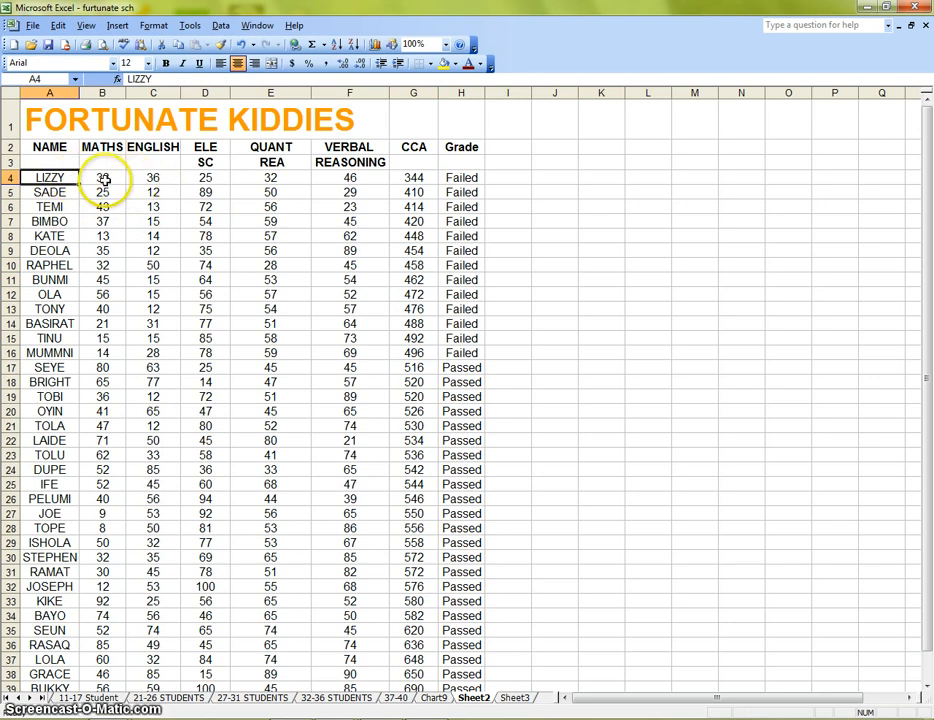
{"action": "left_click", "coordinate": [103, 178]}
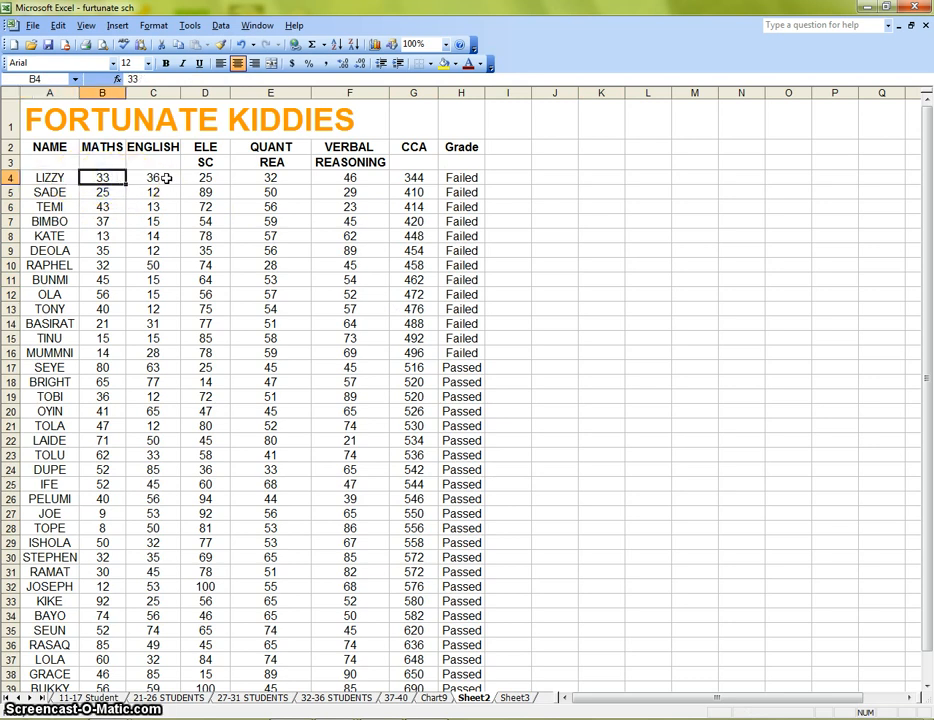
{"action": "left_click", "coordinate": [167, 178]}
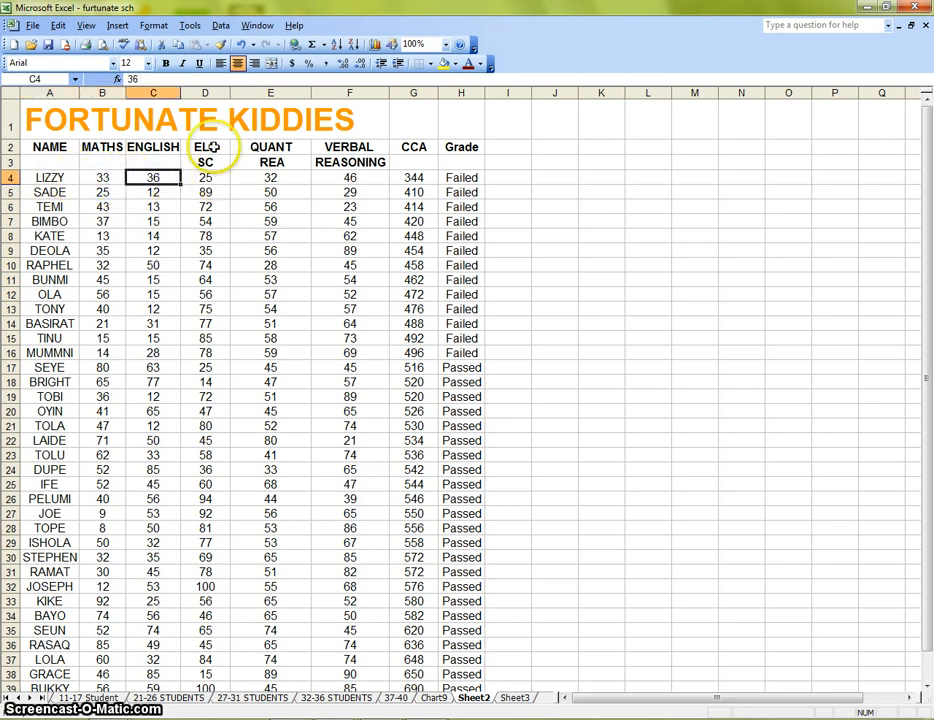
{"action": "left_click", "coordinate": [212, 178]}
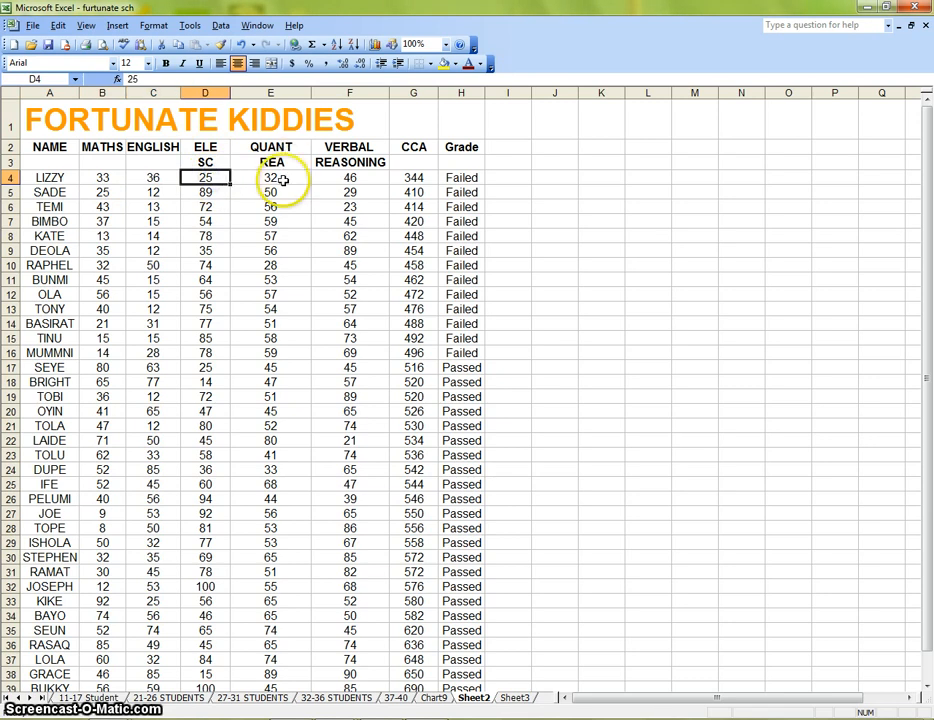
{"action": "left_click", "coordinate": [281, 178]}
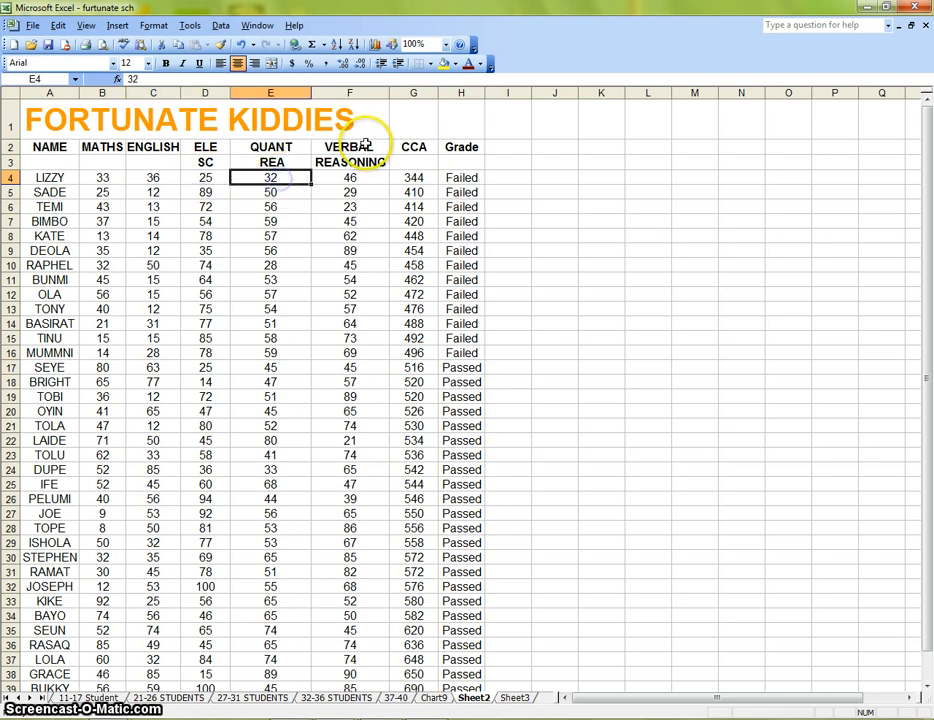
{"action": "left_click", "coordinate": [357, 178]}
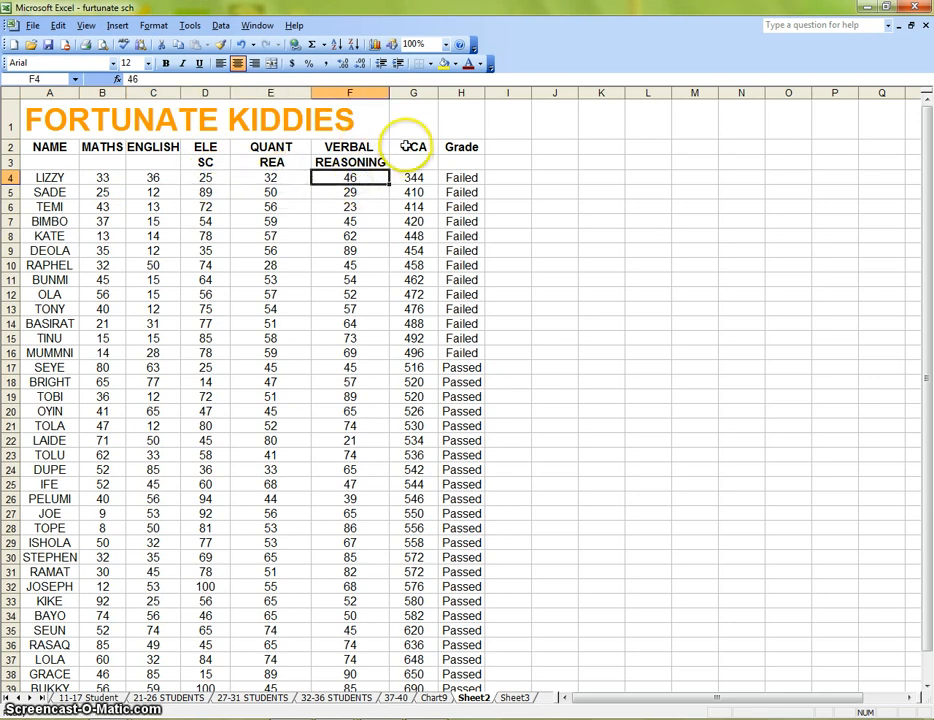
{"action": "left_click", "coordinate": [421, 178]}
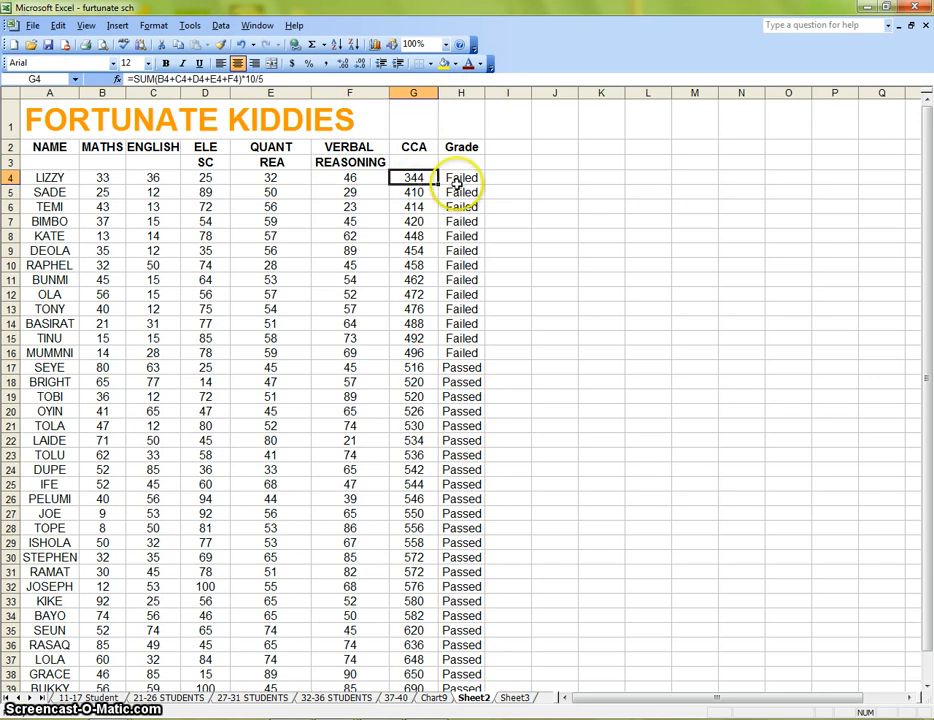
Sort the student rows 4 to 40 by column C (English) in descending order.
{"action": "left_click", "coordinate": [220, 25]}
{"action": "left_click", "coordinate": [648, 272]}
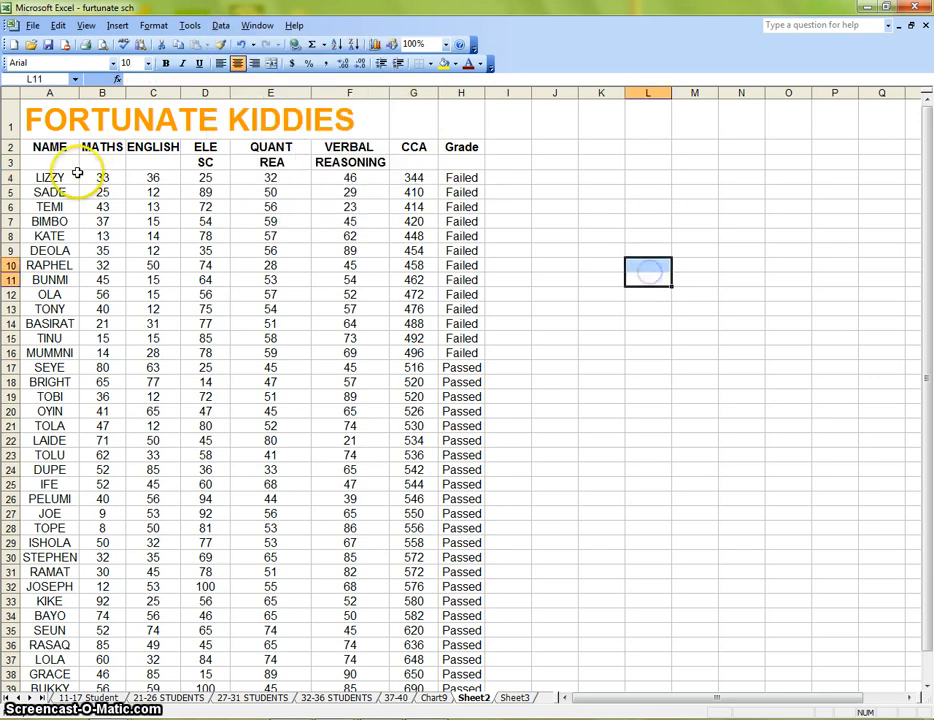
{"action": "left_click_drag", "start_coordinate": [77, 173], "coordinate": [479, 308]}
{"action": "scroll", "coordinate": [588, 376], "scroll_direction": "up", "scroll_amount": 9}
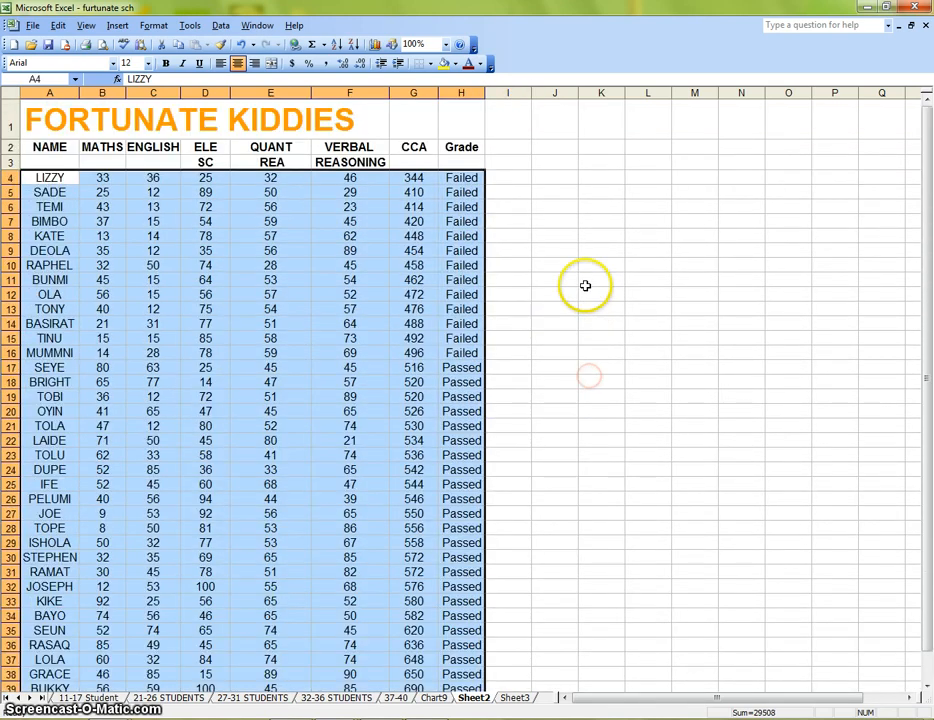
{"action": "left_click", "coordinate": [220, 26]}
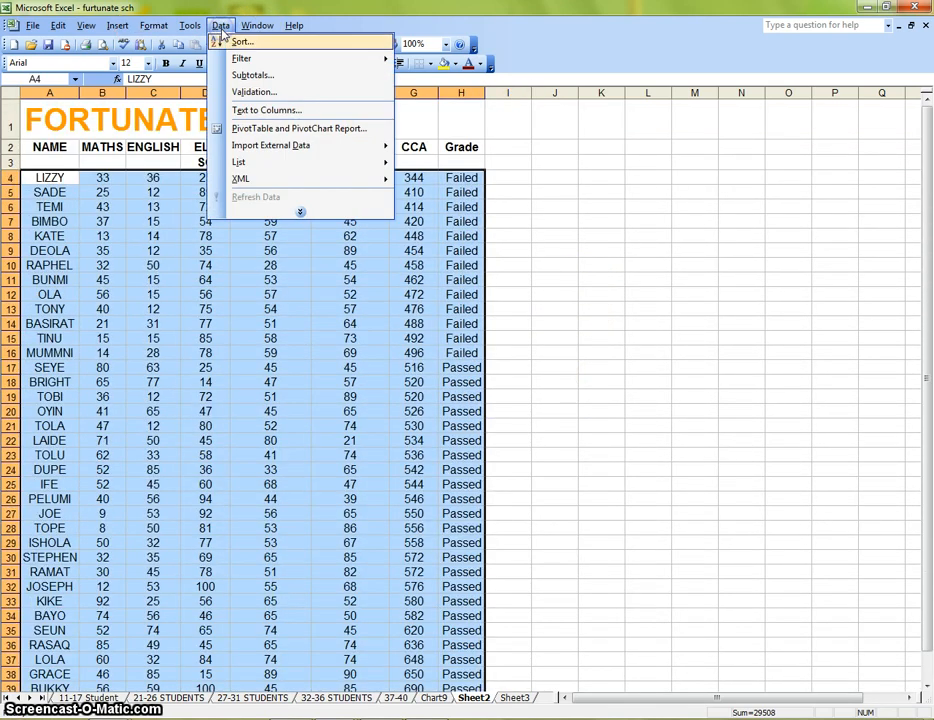
{"action": "left_click", "coordinate": [242, 43]}
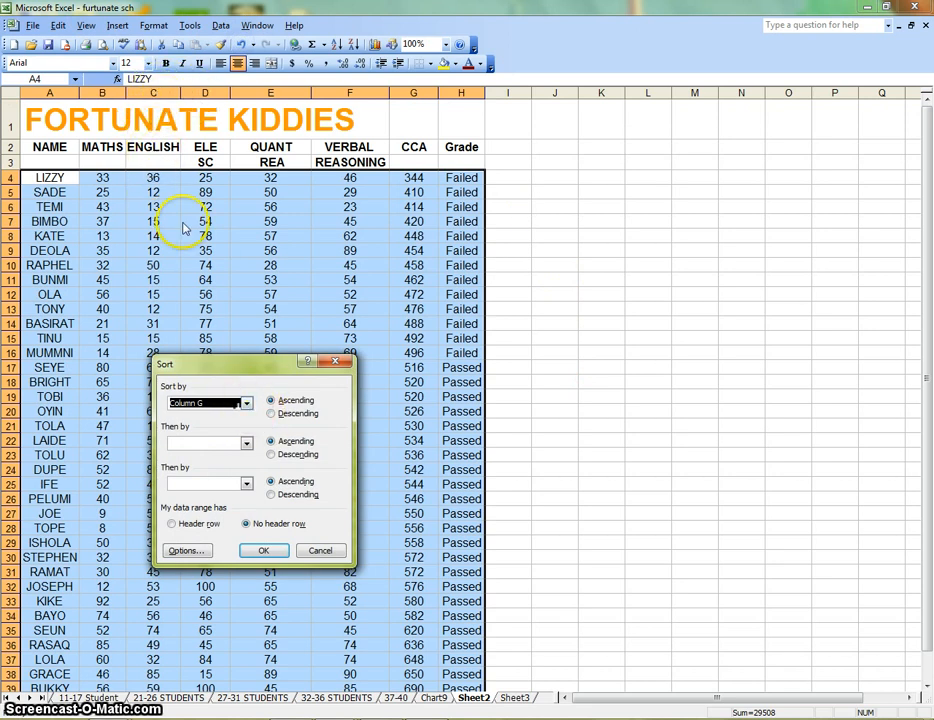
{"action": "left_click", "coordinate": [246, 403]}
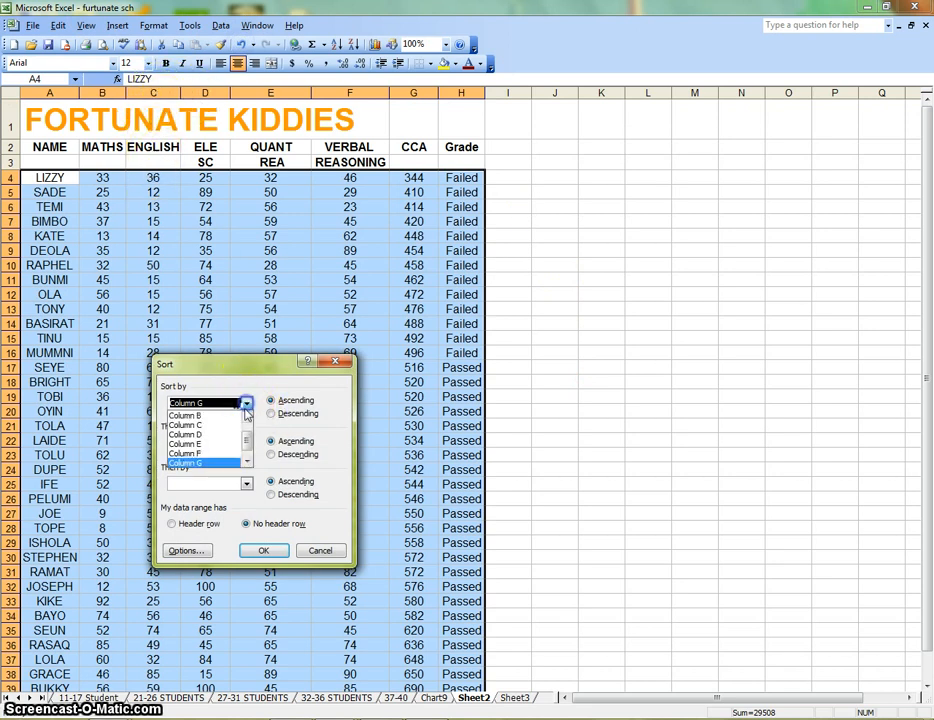
{"action": "left_click", "coordinate": [206, 425]}
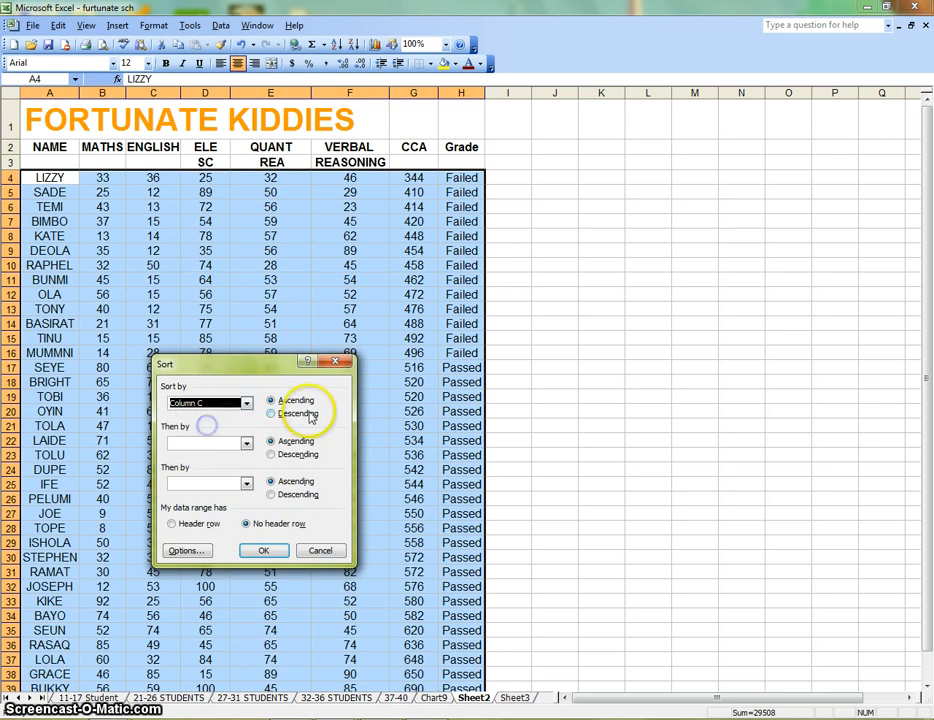
{"action": "left_click", "coordinate": [278, 414]}
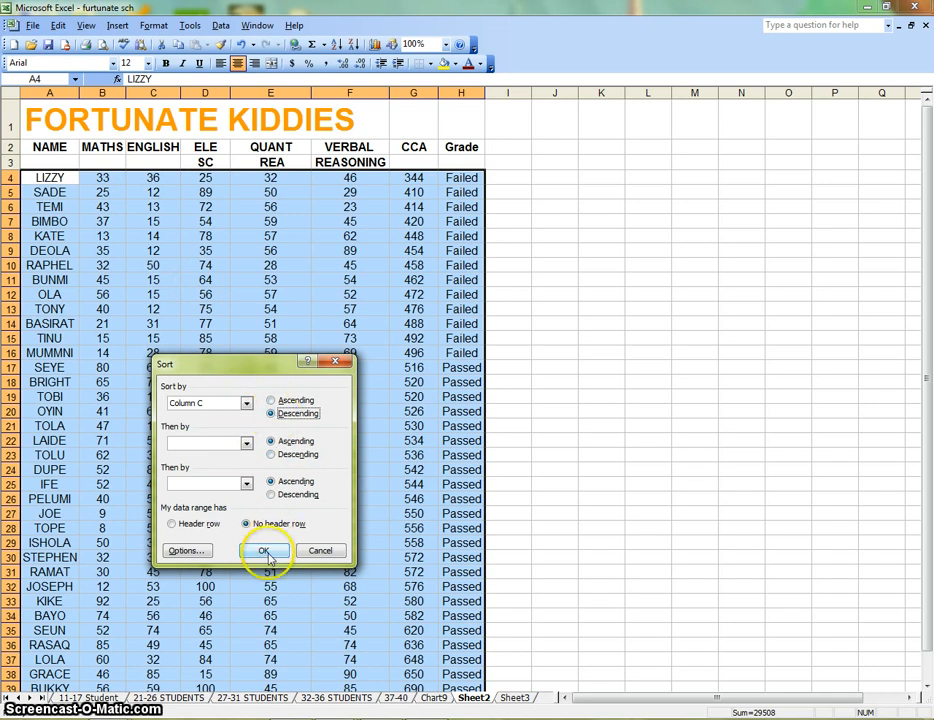
{"action": "left_click", "coordinate": [262, 550]}
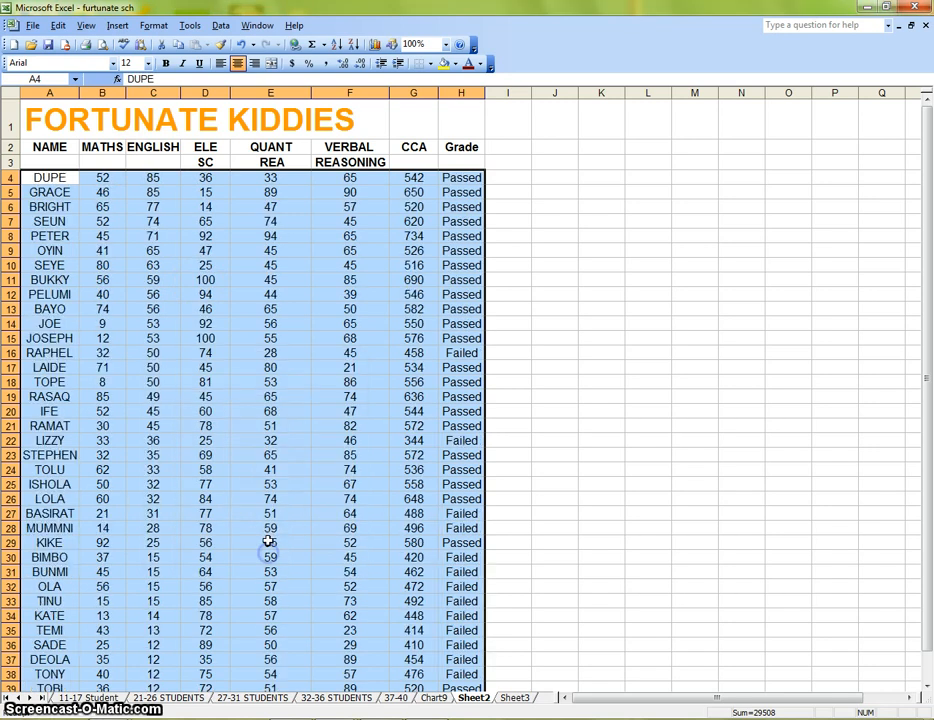
Scroll through the sorted list and select individual student cells to check the new order.
{"action": "left_click", "coordinate": [513, 236]}
{"action": "left_click", "coordinate": [56, 178]}
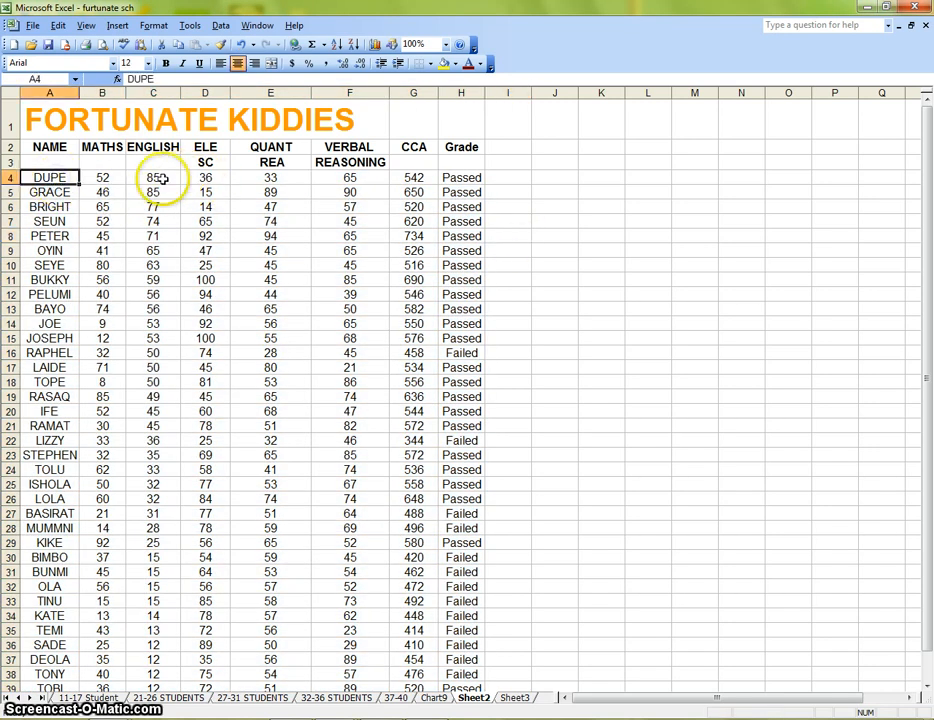
{"action": "left_click", "coordinate": [161, 178]}
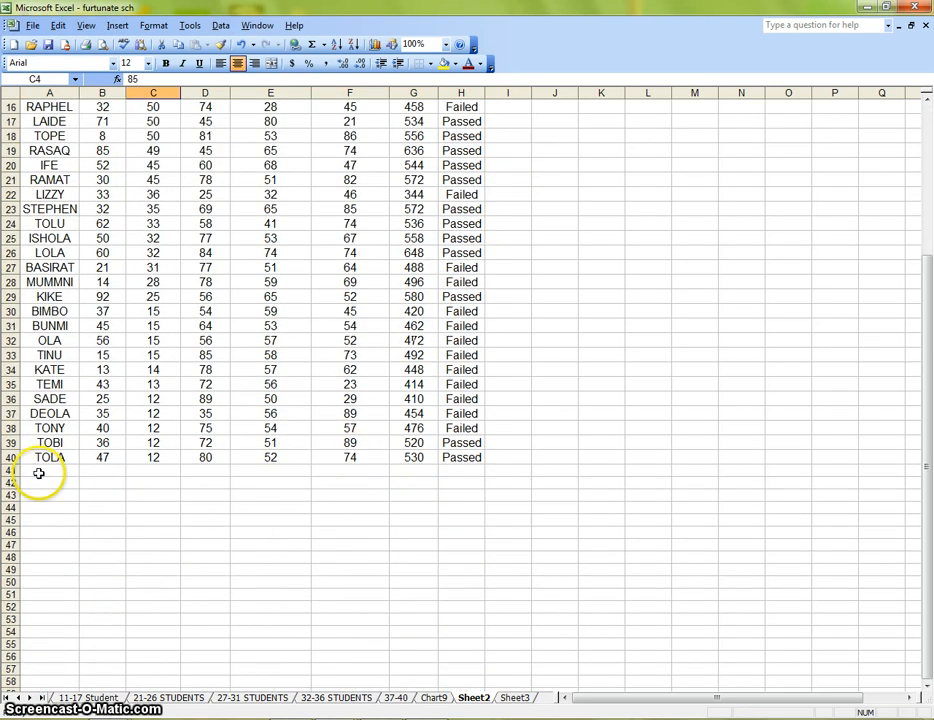
{"action": "scroll", "coordinate": [256, 331], "scroll_direction": "down", "scroll_amount": 5}
{"action": "scroll", "coordinate": [50, 460], "scroll_direction": "up", "scroll_amount": 1}
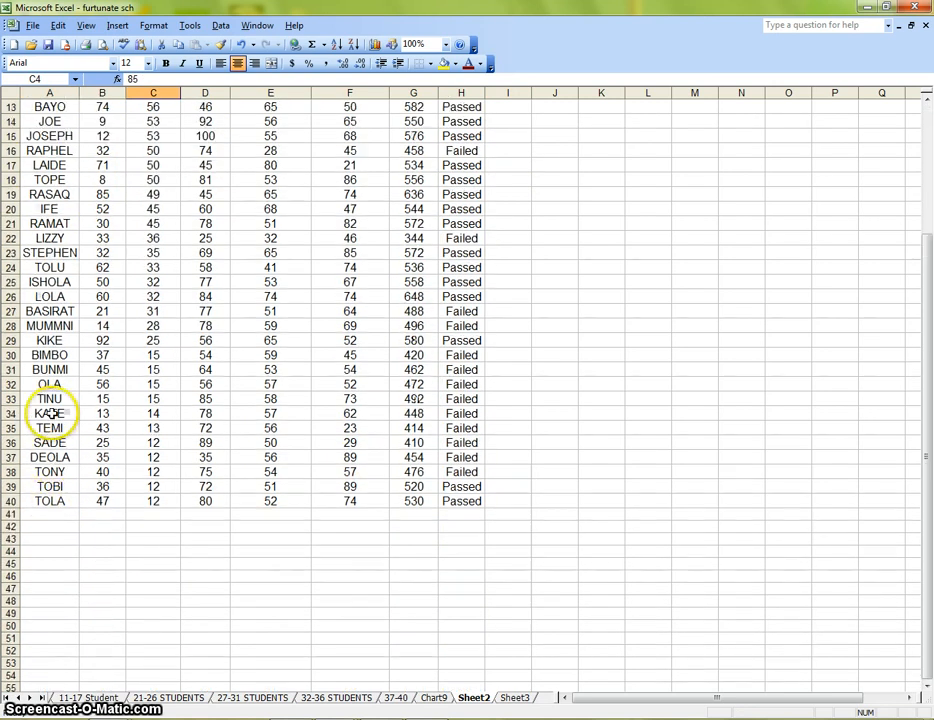
{"action": "left_click", "coordinate": [62, 238]}
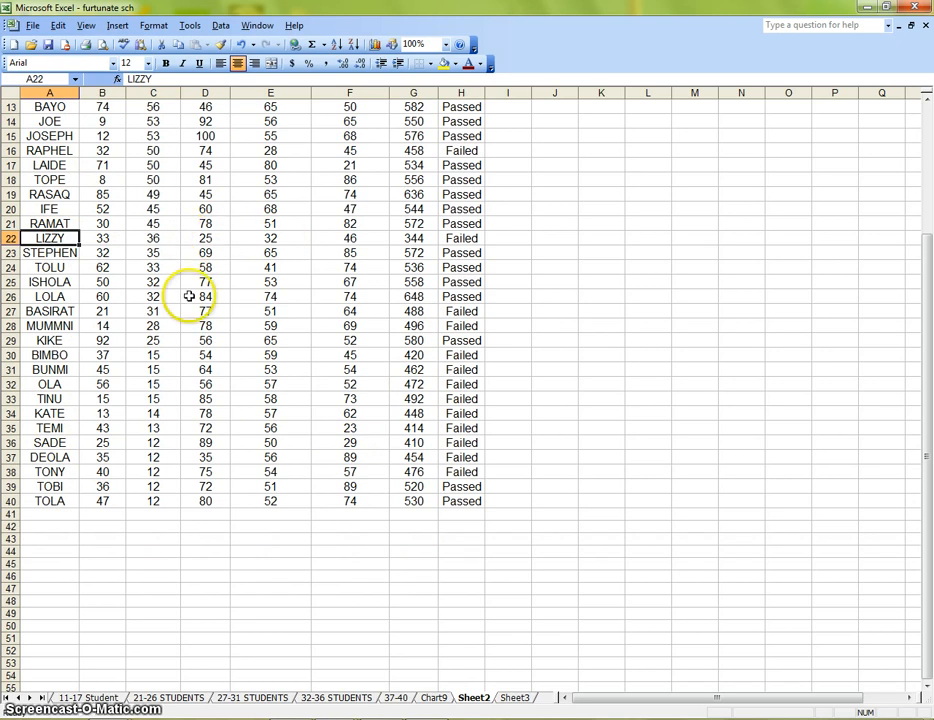
{"action": "scroll", "coordinate": [187, 293], "scroll_direction": "up", "scroll_amount": 4}
{"action": "scroll", "coordinate": [191, 185], "scroll_direction": "down", "scroll_amount": 3}
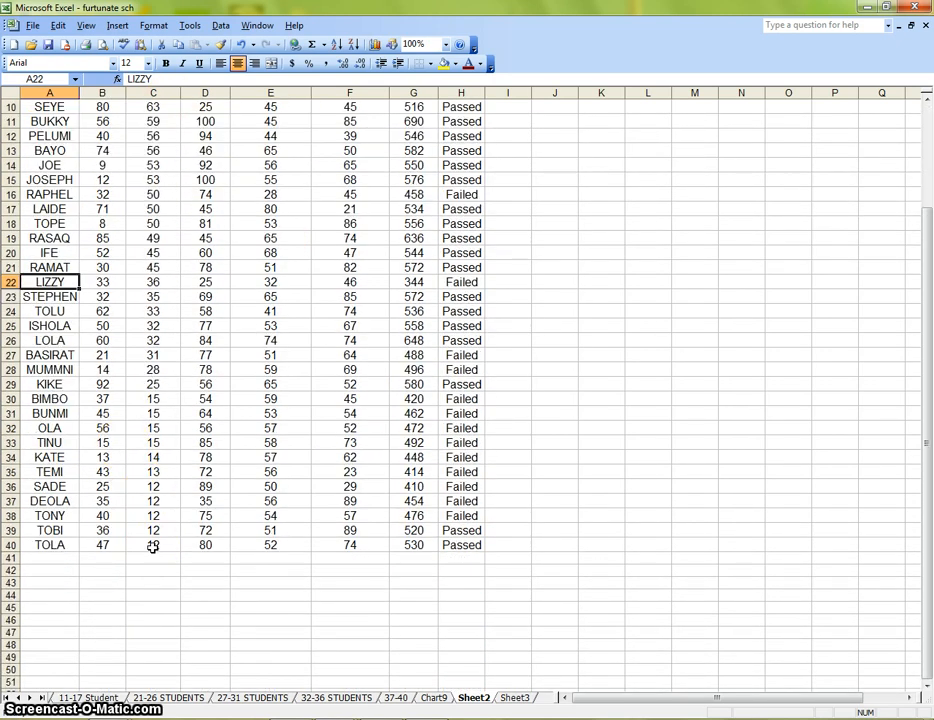
{"action": "scroll", "coordinate": [118, 384], "scroll_direction": "up", "scroll_amount": 3}
Highlight the top student's row and check individual score cells against the grades.
{"action": "left_click", "coordinate": [45, 177]}
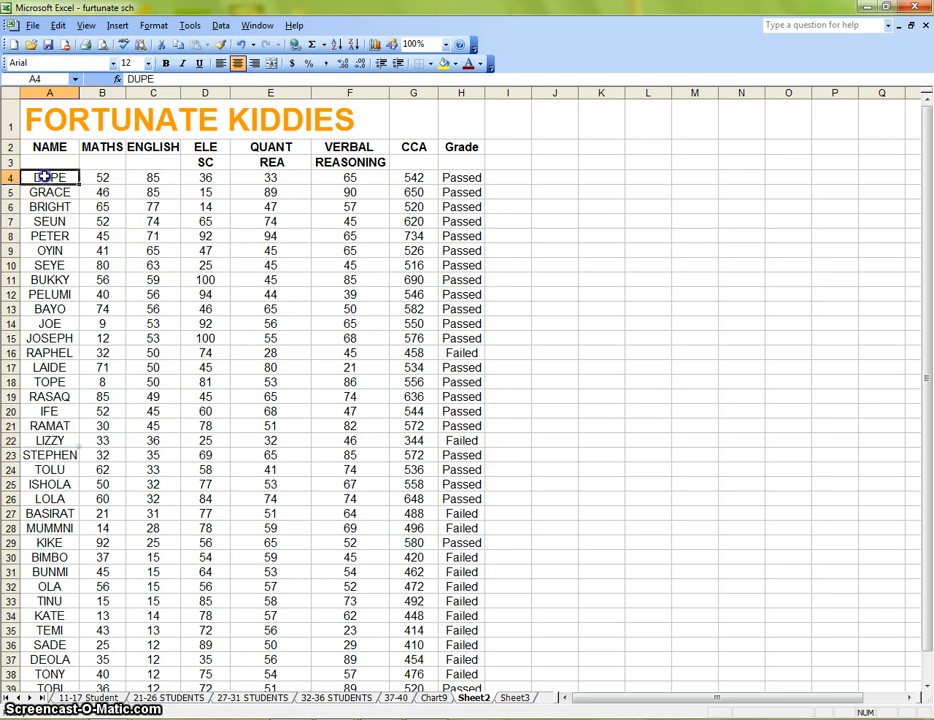
{"action": "left_click_drag", "start_coordinate": [45, 177], "coordinate": [409, 180]}
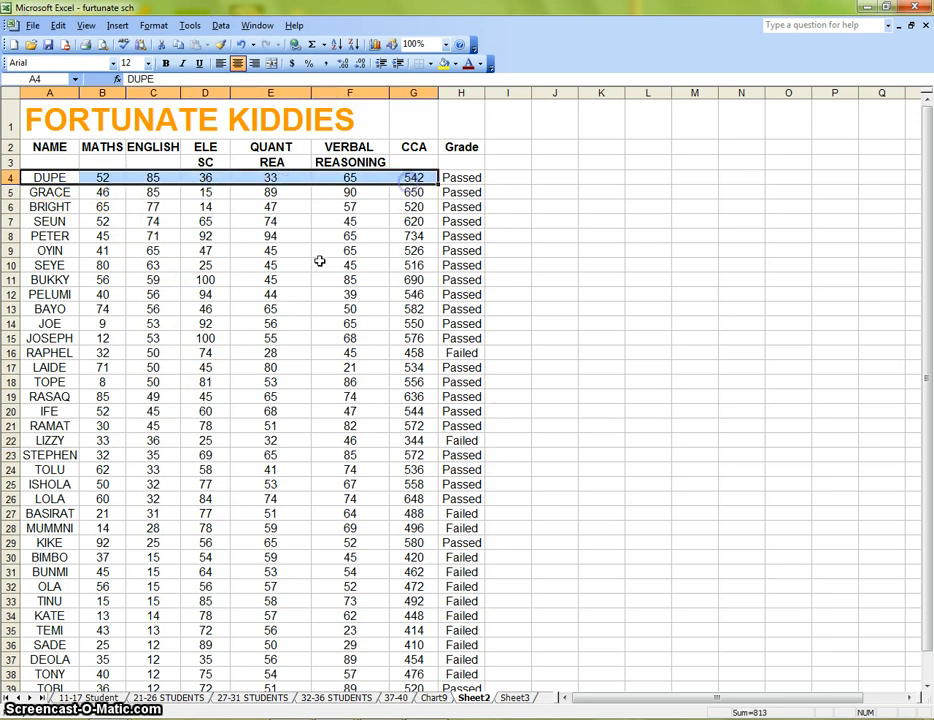
{"action": "left_click", "coordinate": [153, 250]}
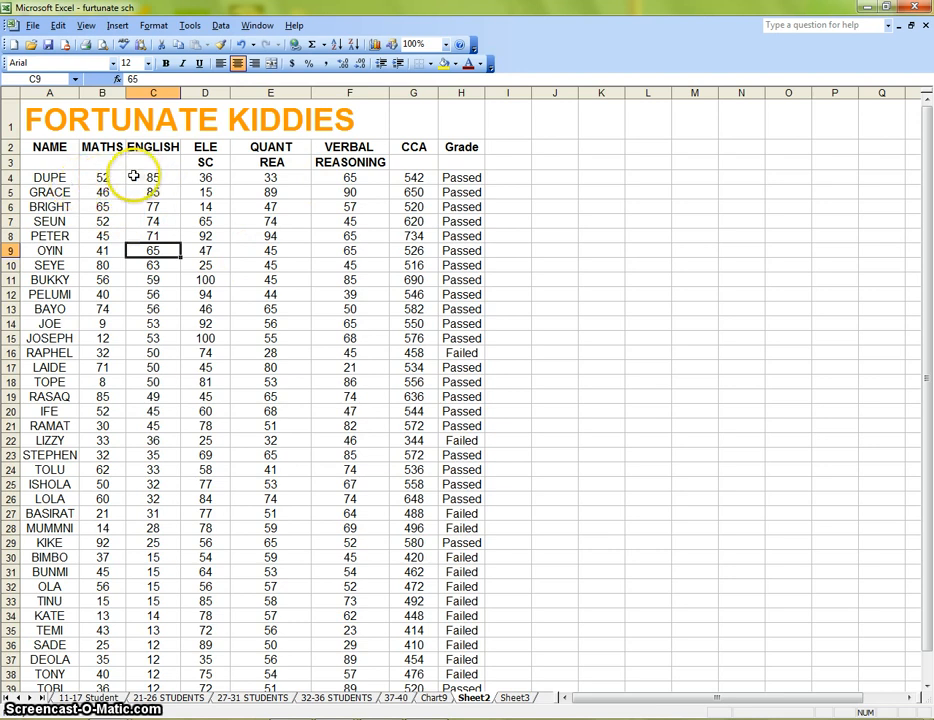
{"action": "left_click", "coordinate": [58, 176]}
{"action": "left_click_drag", "start_coordinate": [58, 176], "coordinate": [451, 180]}
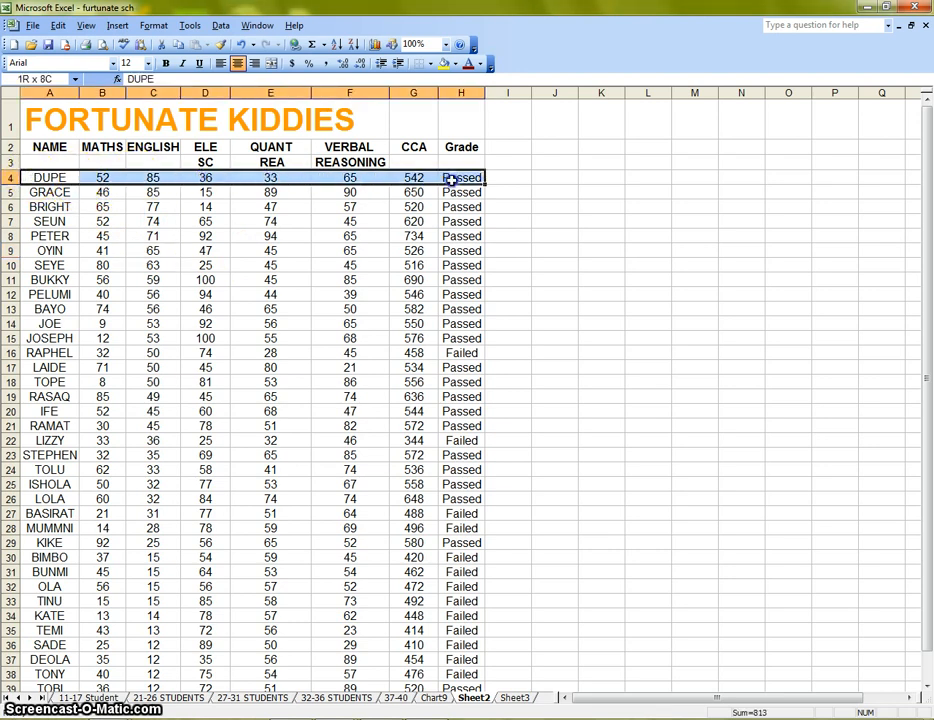
{"action": "left_click", "coordinate": [52, 193]}
{"action": "left_click", "coordinate": [103, 191]}
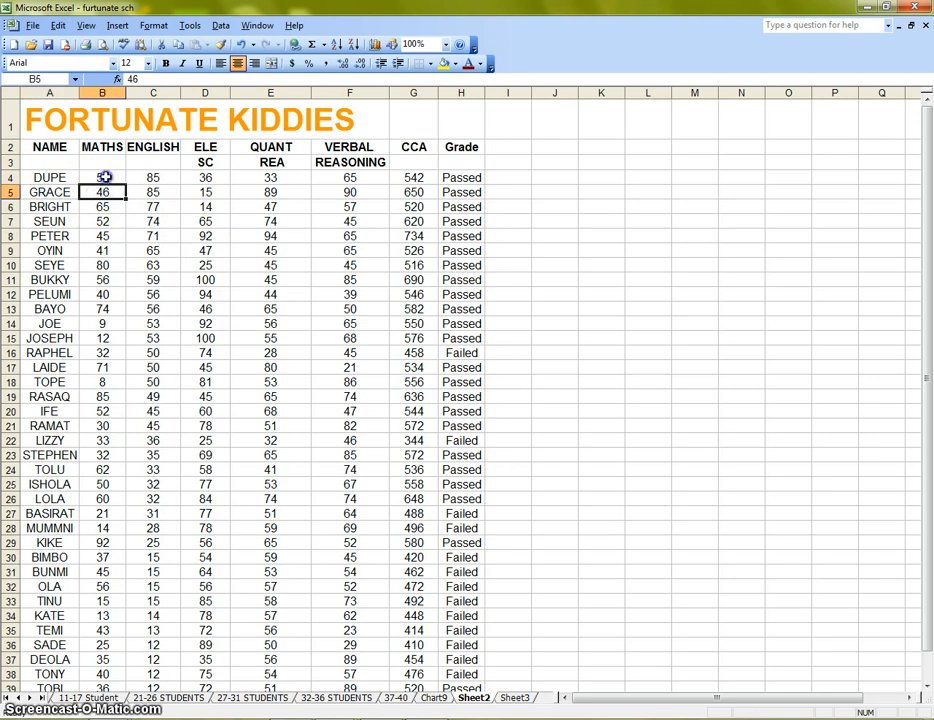
{"action": "left_click", "coordinate": [104, 177]}
{"action": "left_click_drag", "start_coordinate": [103, 235], "coordinate": [103, 221]}
{"action": "left_click_drag", "start_coordinate": [25, 177], "coordinate": [478, 178]}
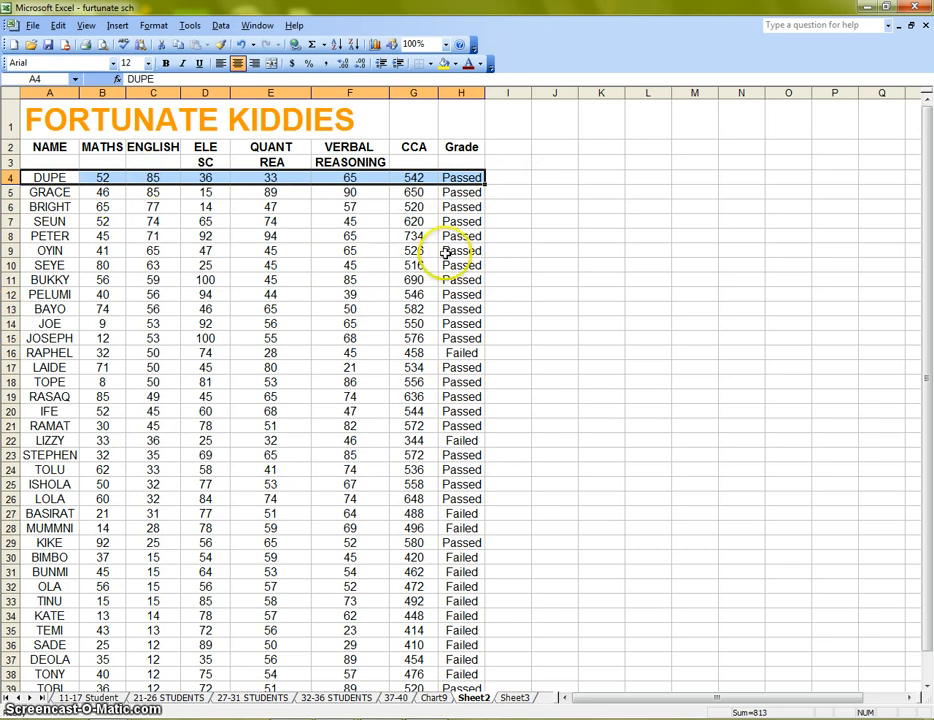
{"action": "left_click", "coordinate": [148, 266]}
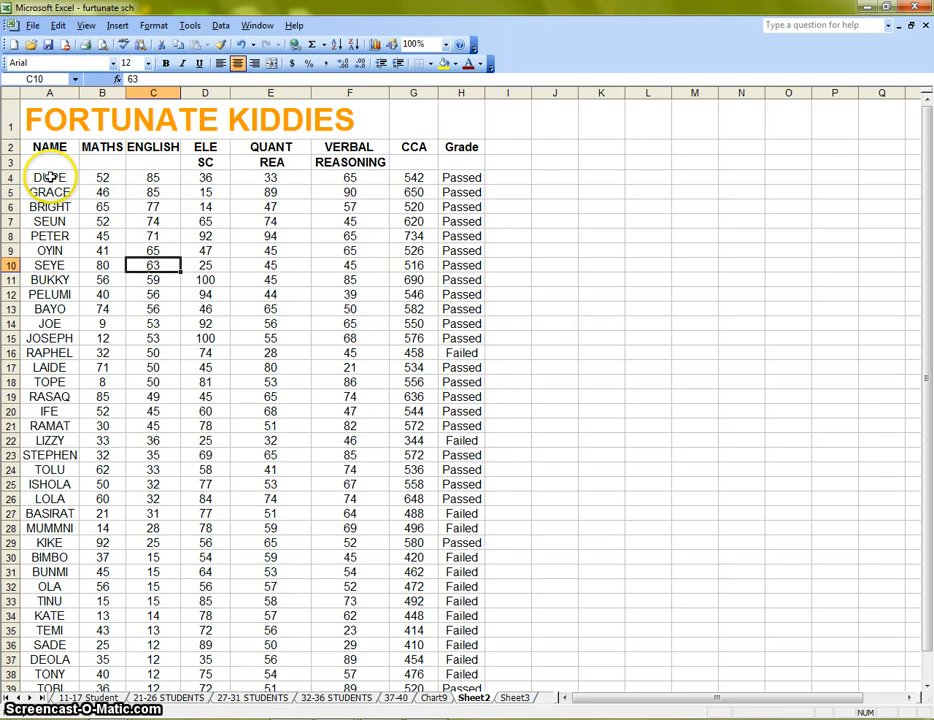
Sort the student rows 4 to 40 by column B (Maths) in descending order.
{"action": "left_click_drag", "start_coordinate": [52, 178], "coordinate": [470, 620]}
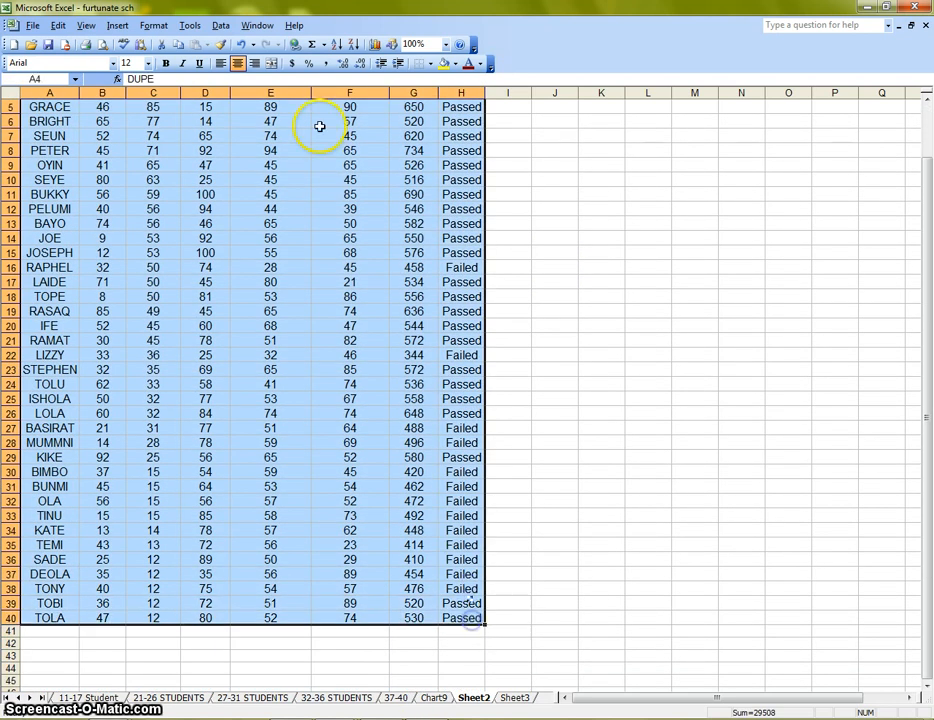
{"action": "scroll", "coordinate": [319, 126], "scroll_direction": "up", "scroll_amount": 2}
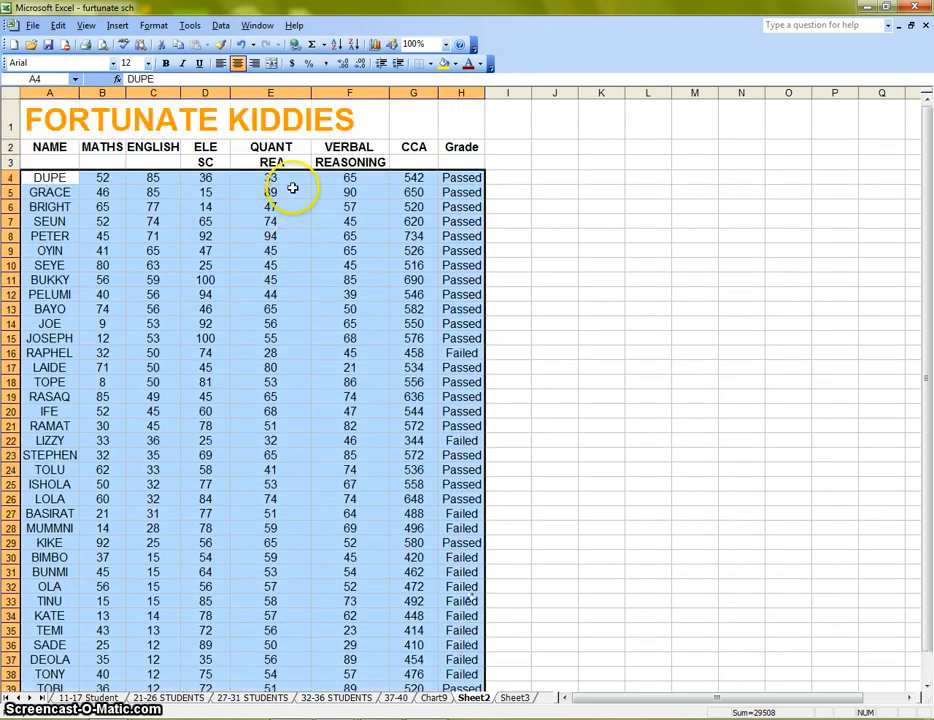
{"action": "left_click", "coordinate": [219, 27]}
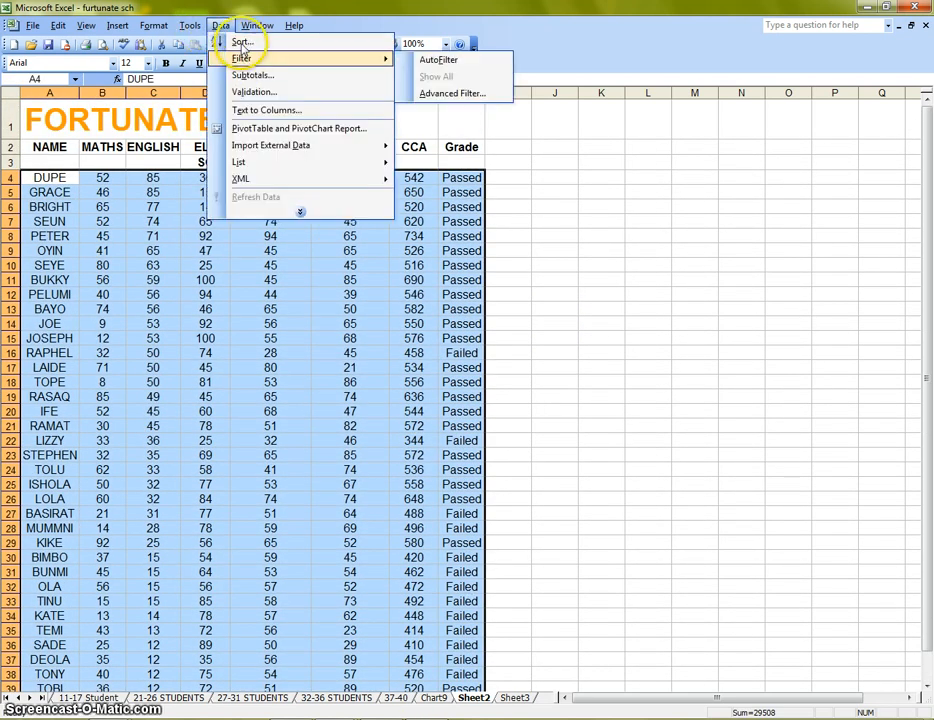
{"action": "left_click", "coordinate": [242, 42]}
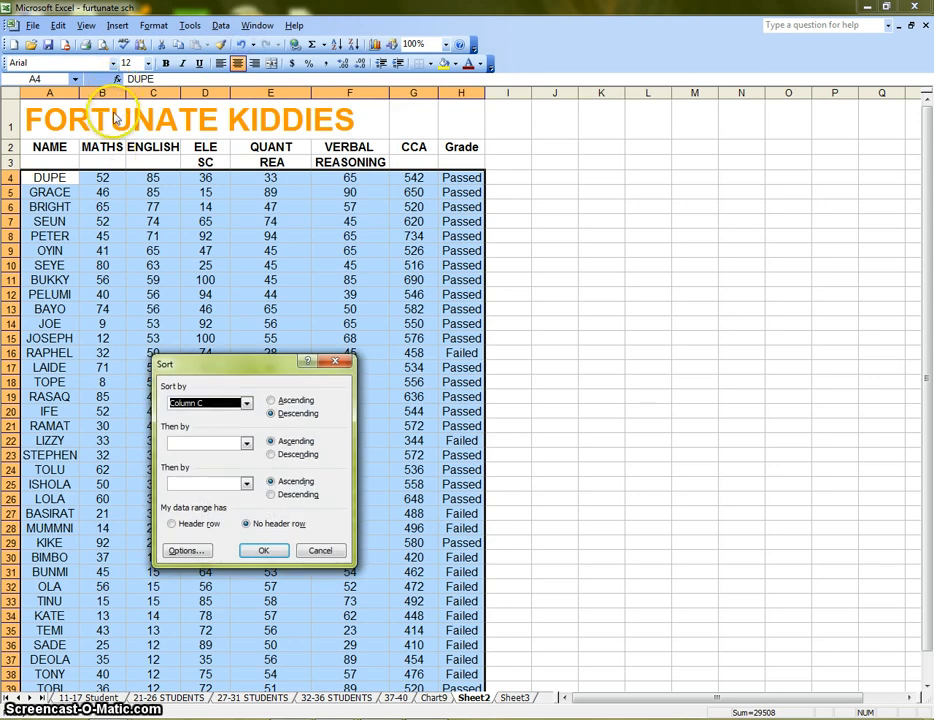
{"action": "left_click", "coordinate": [246, 403]}
{"action": "left_click", "coordinate": [222, 433]}
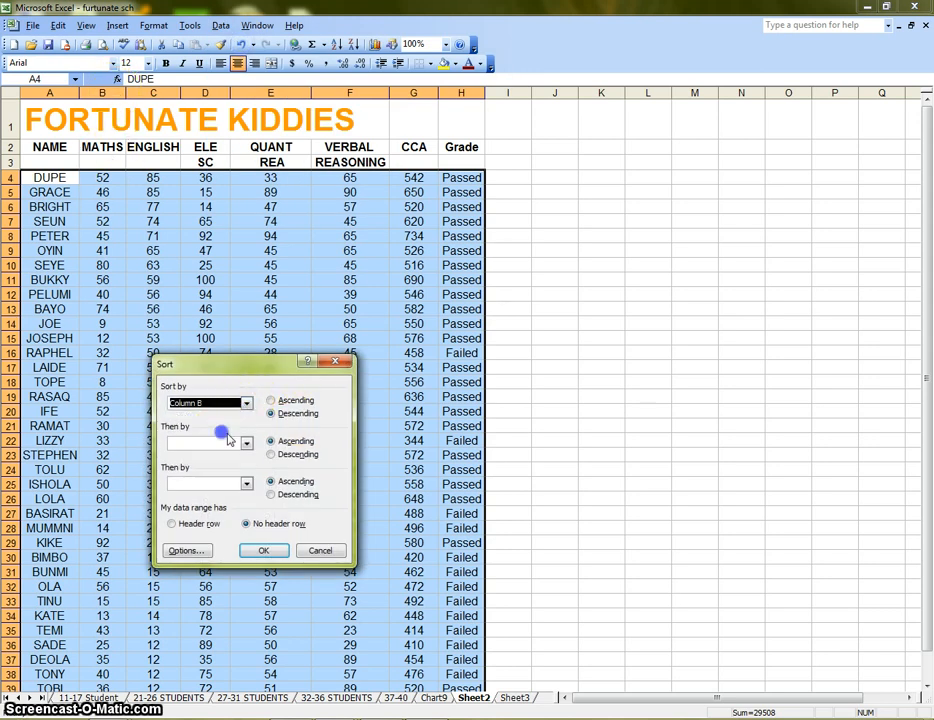
{"action": "left_click", "coordinate": [264, 550]}
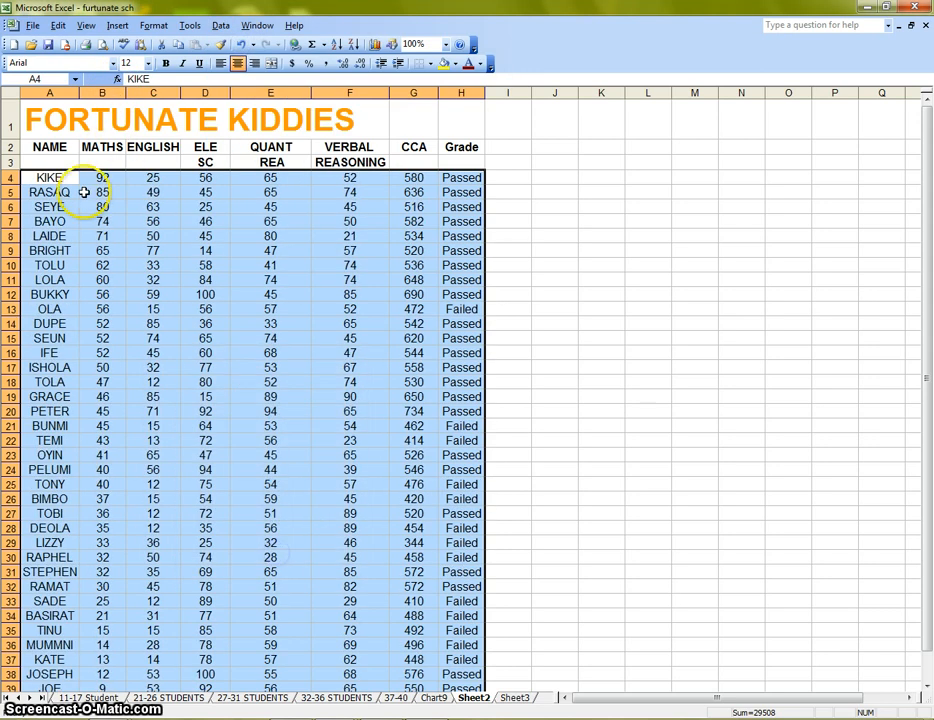
Highlight the top rows and check the grade cells of the Maths-sorted data.
{"action": "left_click", "coordinate": [590, 252]}
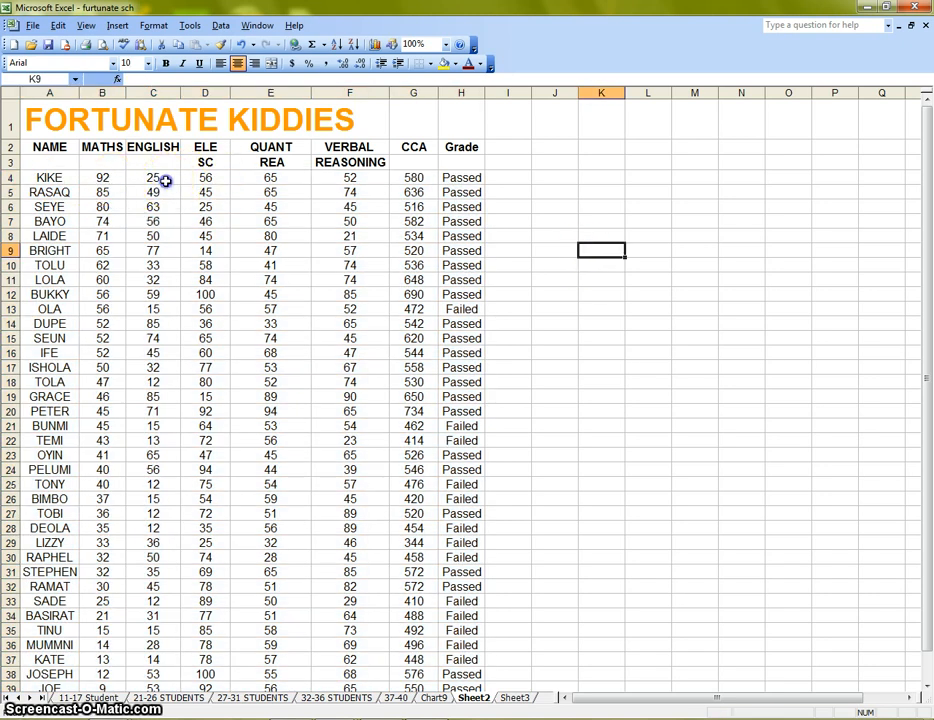
{"action": "left_click", "coordinate": [160, 177]}
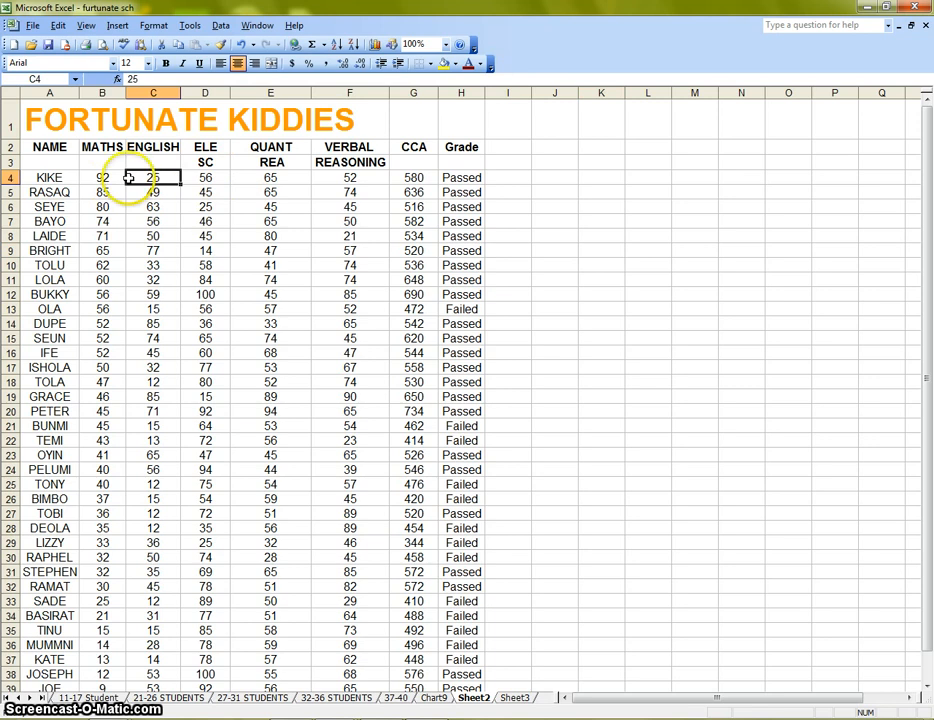
{"action": "left_click_drag", "start_coordinate": [71, 179], "coordinate": [438, 179]}
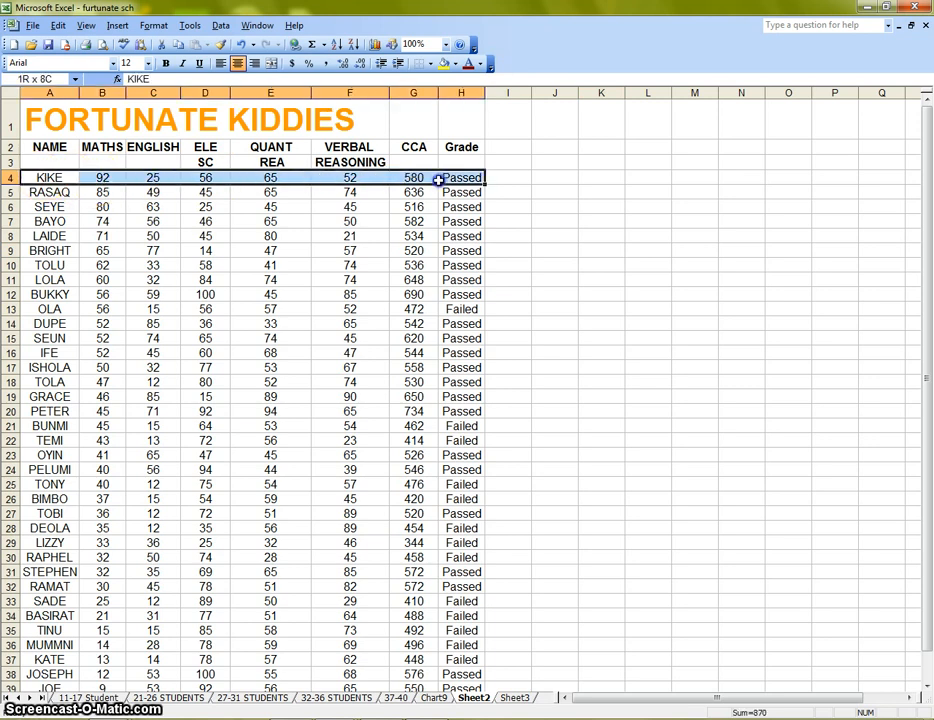
{"action": "left_click_drag", "start_coordinate": [25, 192], "coordinate": [436, 191]}
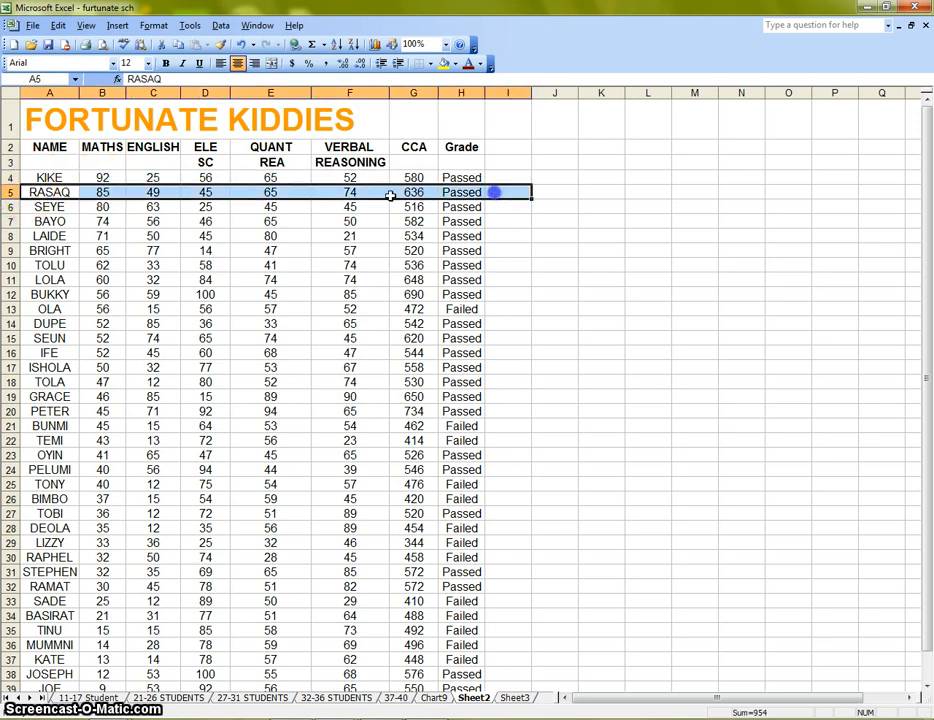
{"action": "left_click_drag", "start_coordinate": [40, 221], "coordinate": [476, 220]}
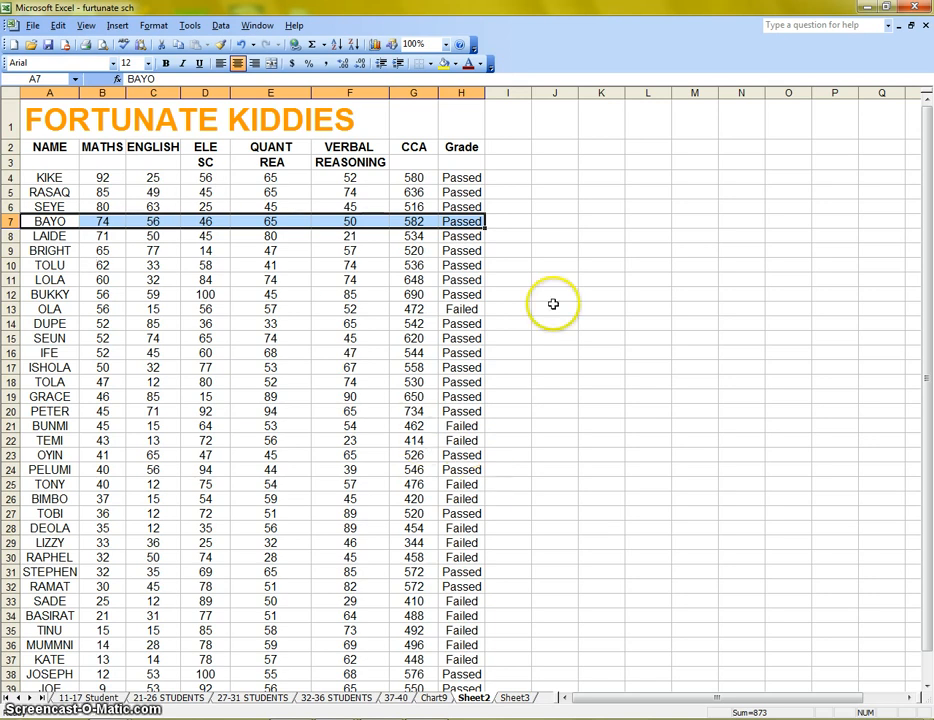
{"action": "scroll", "coordinate": [540, 330], "scroll_direction": "down", "scroll_amount": 1}
{"action": "scroll", "coordinate": [470, 250], "scroll_direction": "up", "scroll_amount": 1}
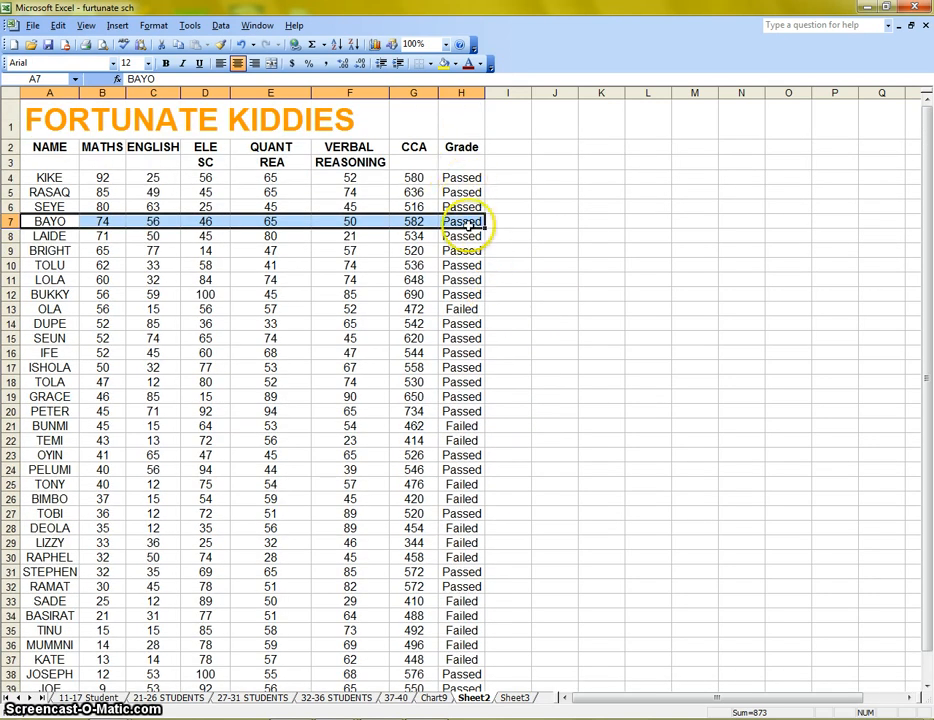
{"action": "left_click", "coordinate": [463, 309]}
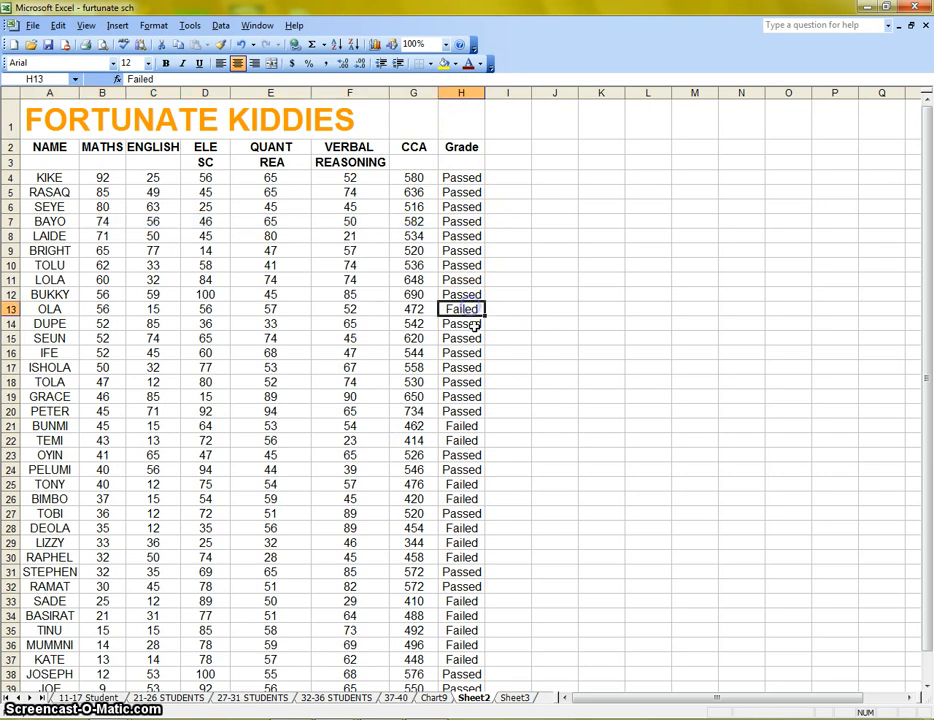
{"action": "left_click", "coordinate": [475, 426]}
{"action": "left_click", "coordinate": [480, 456]}
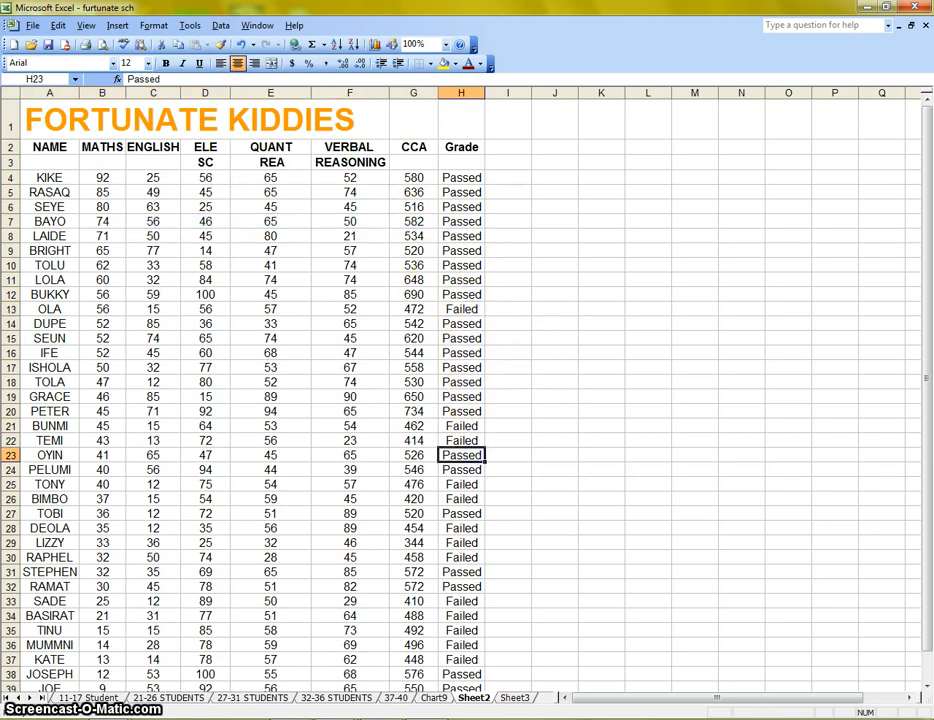
{"action": "left_click", "coordinate": [220, 25]}
{"action": "left_click", "coordinate": [238, 41]}
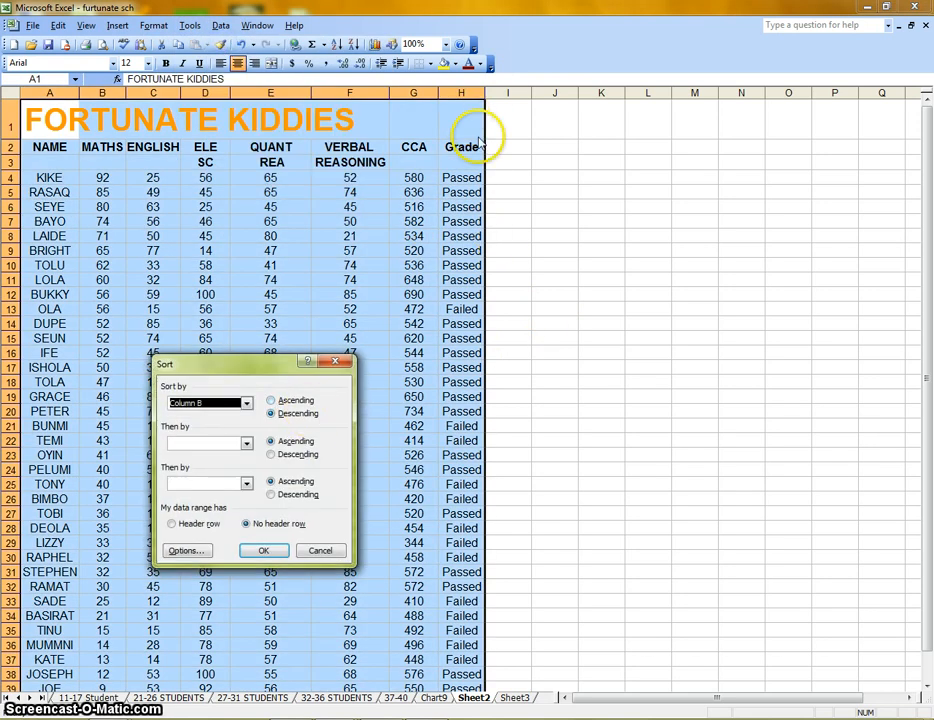
{"action": "left_click", "coordinate": [312, 550]}
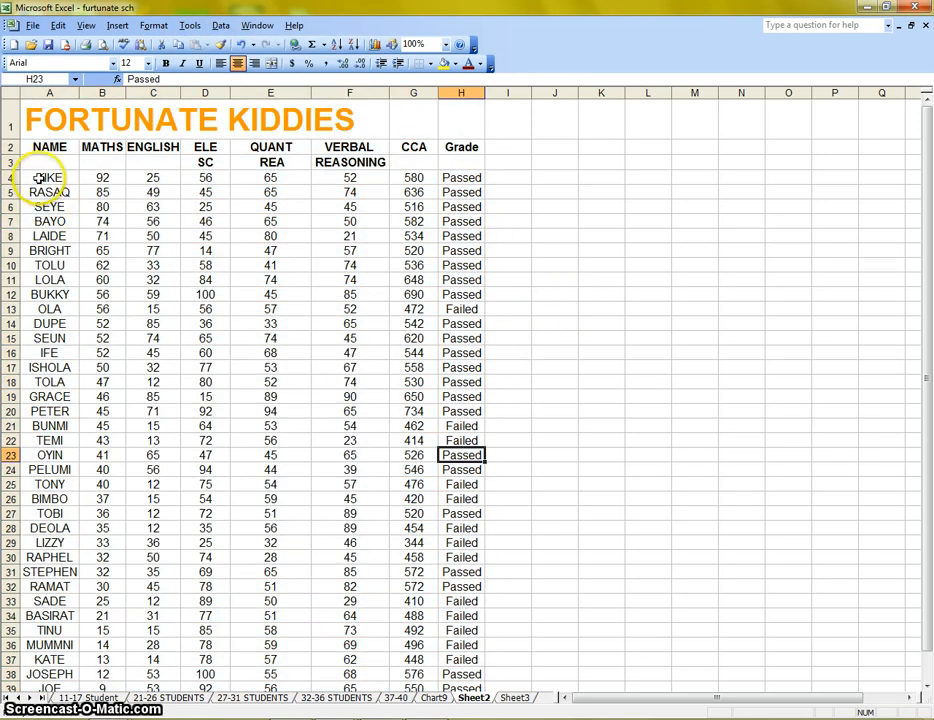
Sort the student rows by column H (Grade) in ascending order.
{"action": "left_click_drag", "start_coordinate": [38, 177], "coordinate": [467, 190]}
{"action": "scroll", "coordinate": [477, 250], "scroll_direction": "up", "scroll_amount": 11}
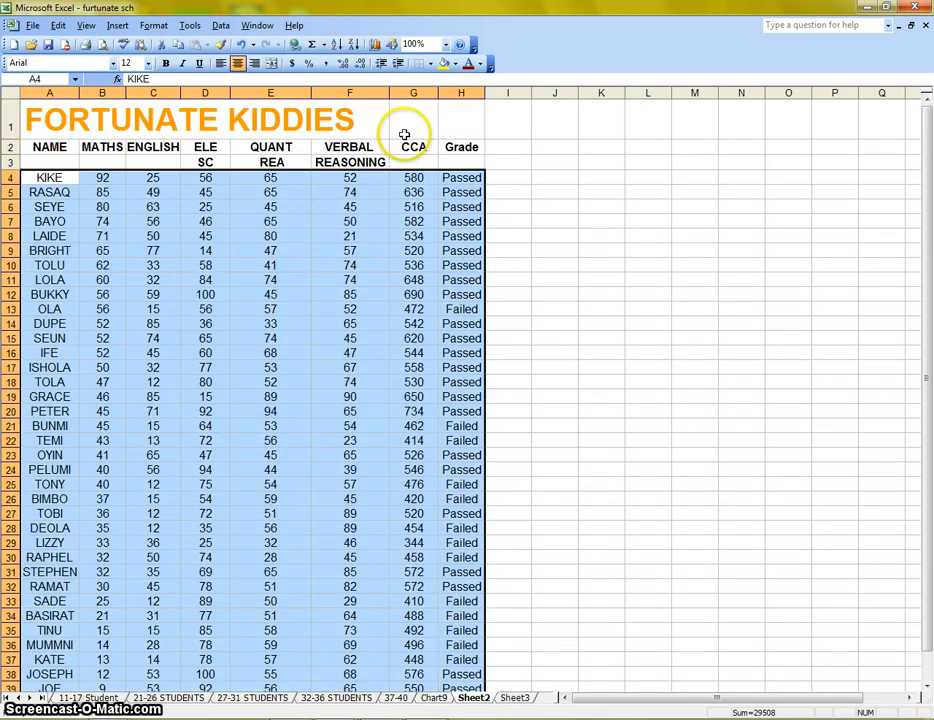
{"action": "left_click", "coordinate": [219, 26]}
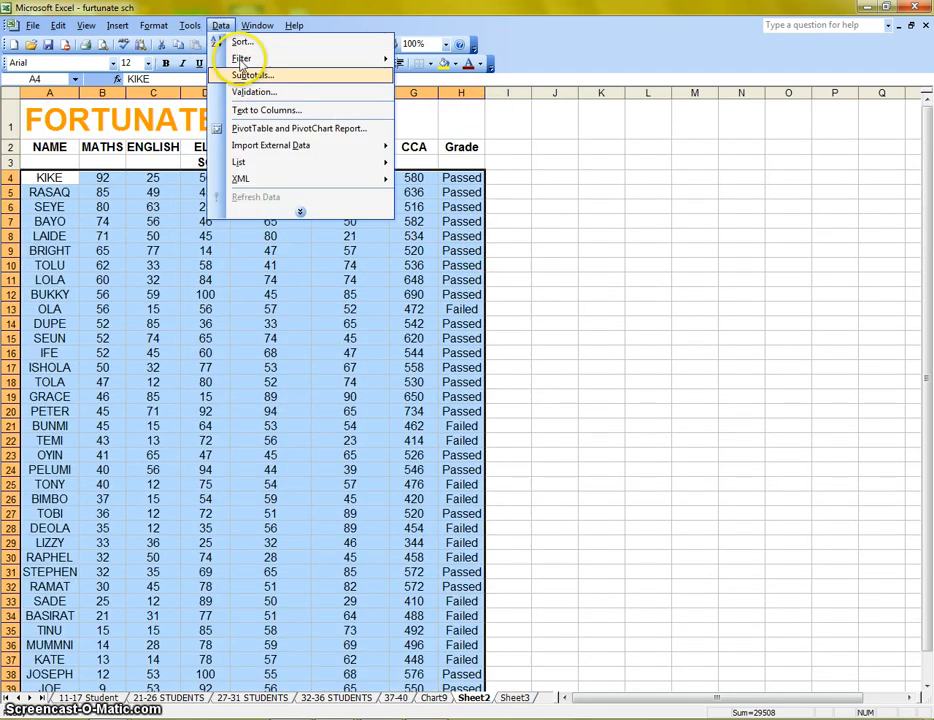
{"action": "left_click", "coordinate": [238, 40]}
{"action": "left_click", "coordinate": [246, 403]}
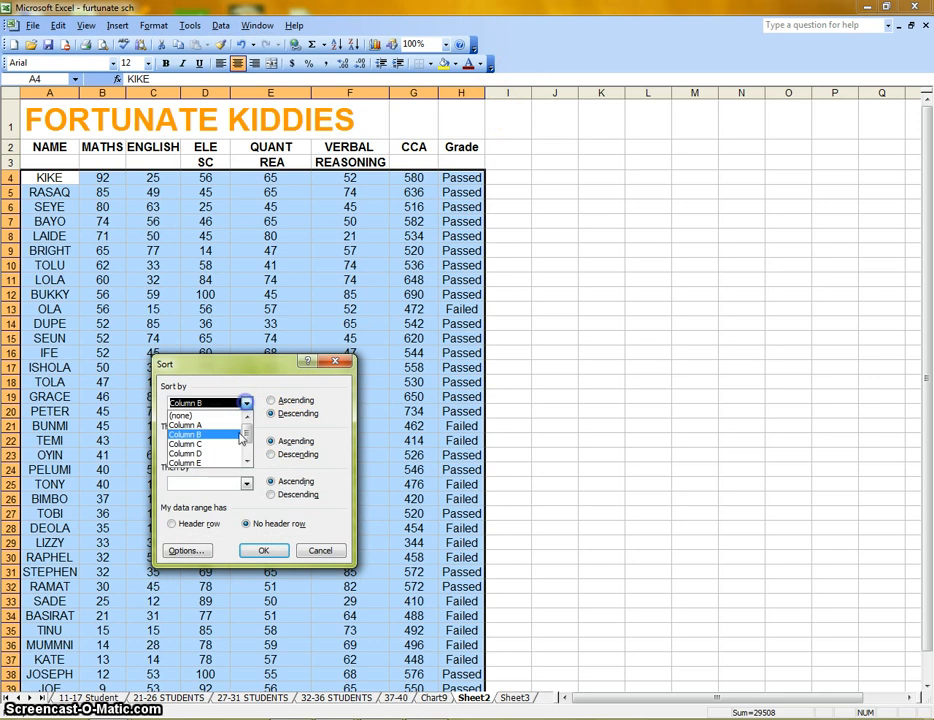
{"action": "left_click", "coordinate": [217, 464]}
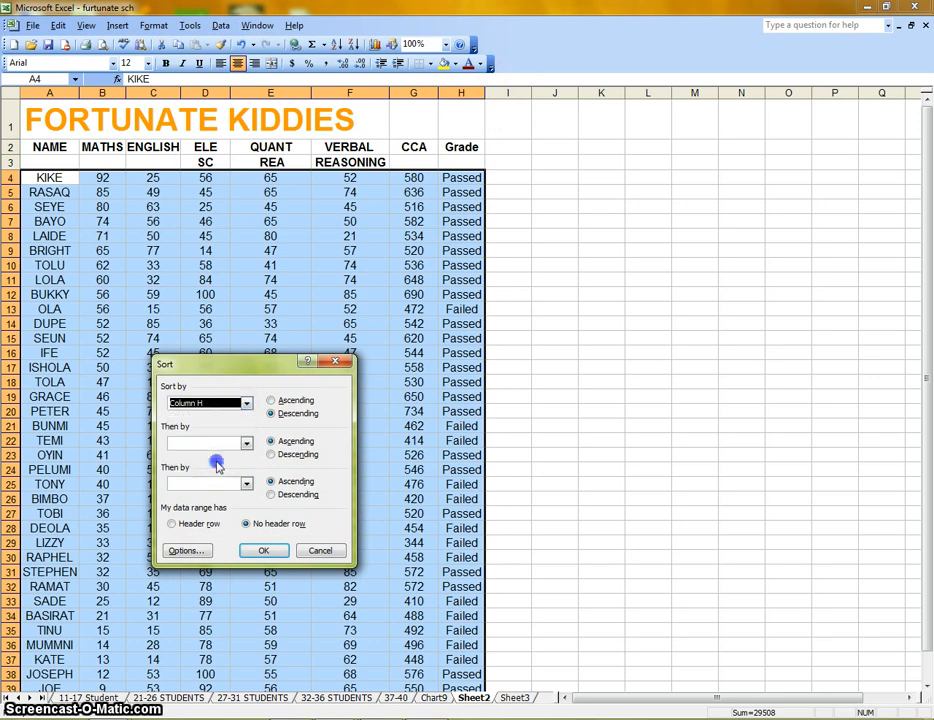
{"action": "left_click", "coordinate": [288, 402]}
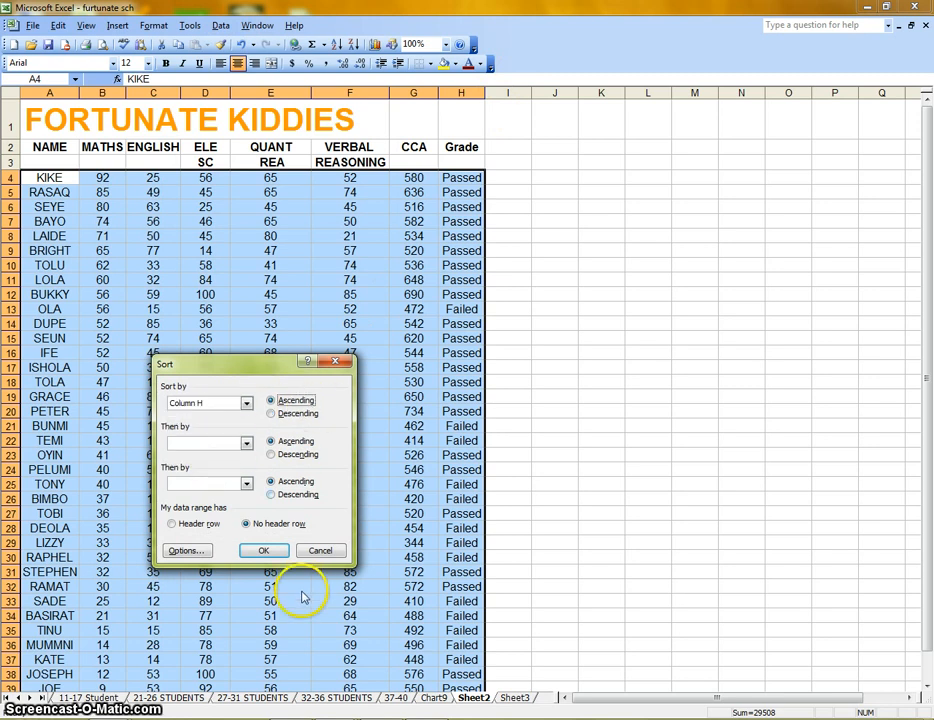
{"action": "left_click", "coordinate": [275, 556]}
Highlight the Failed student rows 4 to 16 to review them.
{"action": "left_click", "coordinate": [648, 340]}
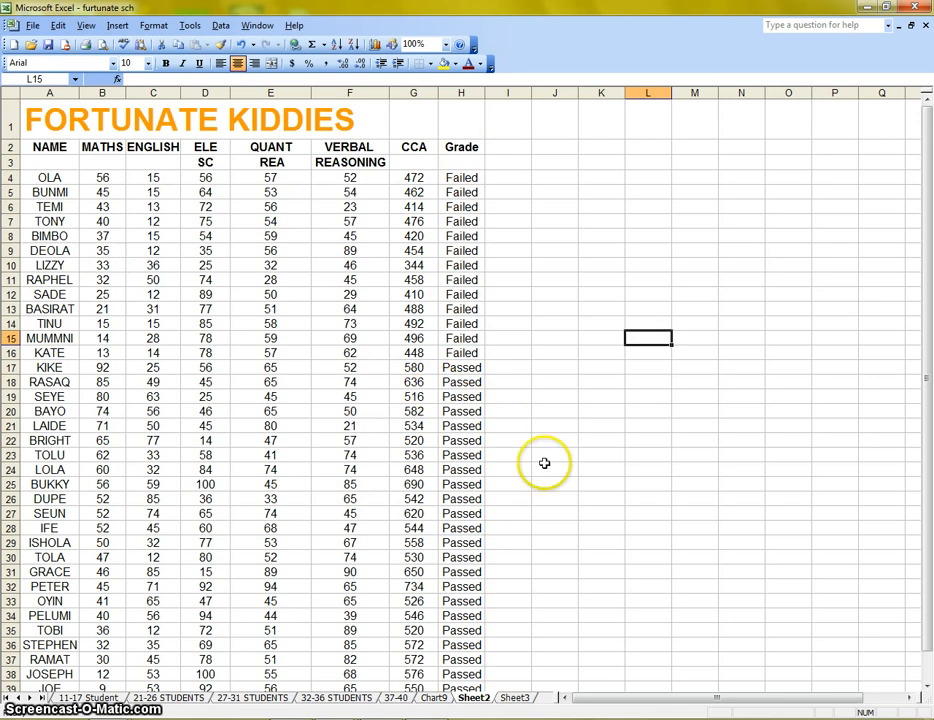
{"action": "left_click_drag", "start_coordinate": [52, 177], "coordinate": [469, 352]}
{"action": "left_click", "coordinate": [246, 267]}
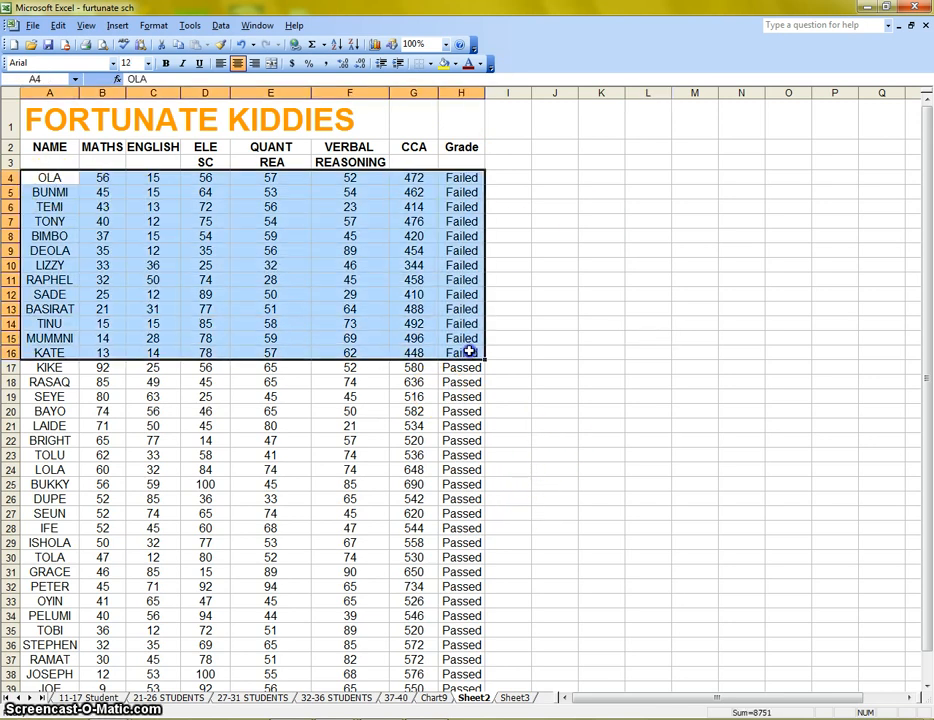
{"action": "left_click", "coordinate": [555, 382]}
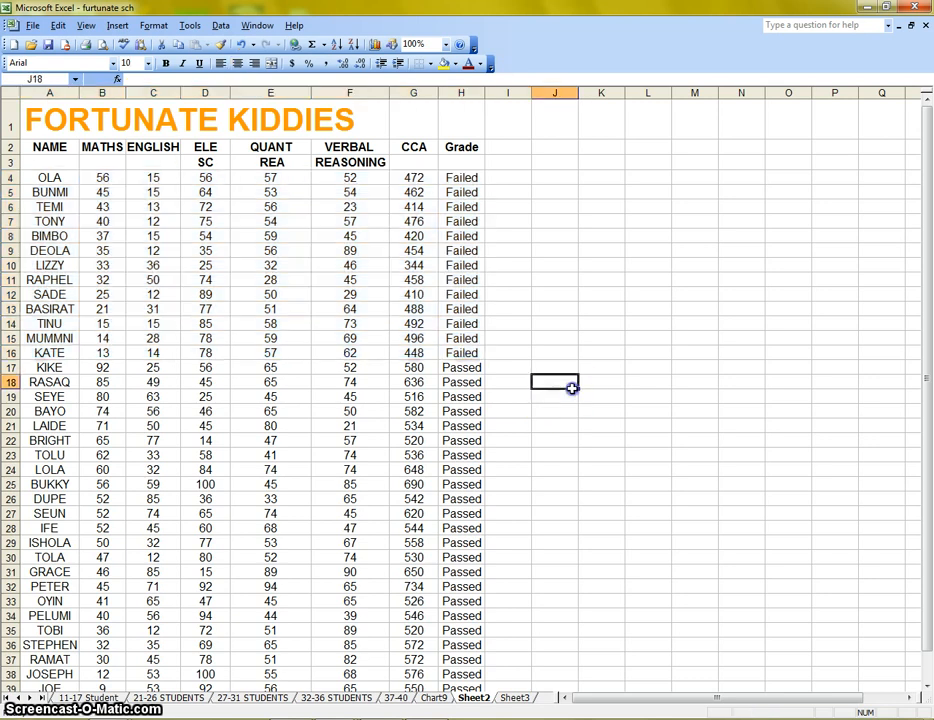
Select the header row from NAME to Grade and turn on AutoFilter.
{"action": "left_click", "coordinate": [221, 26]}
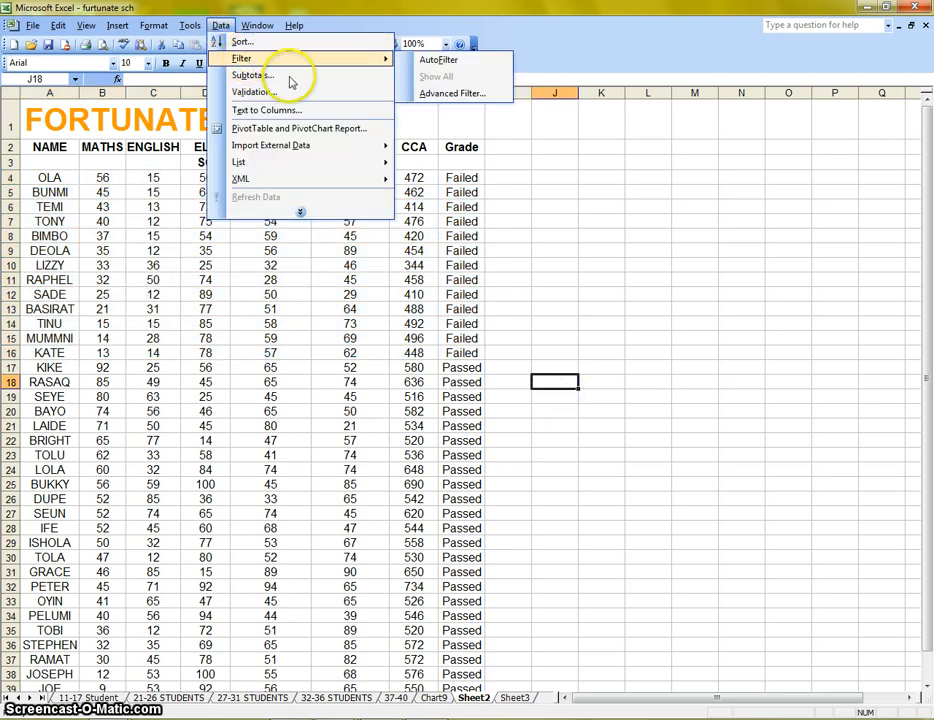
{"action": "left_click", "coordinate": [44, 163]}
{"action": "left_click_drag", "start_coordinate": [46, 148], "coordinate": [462, 142]}
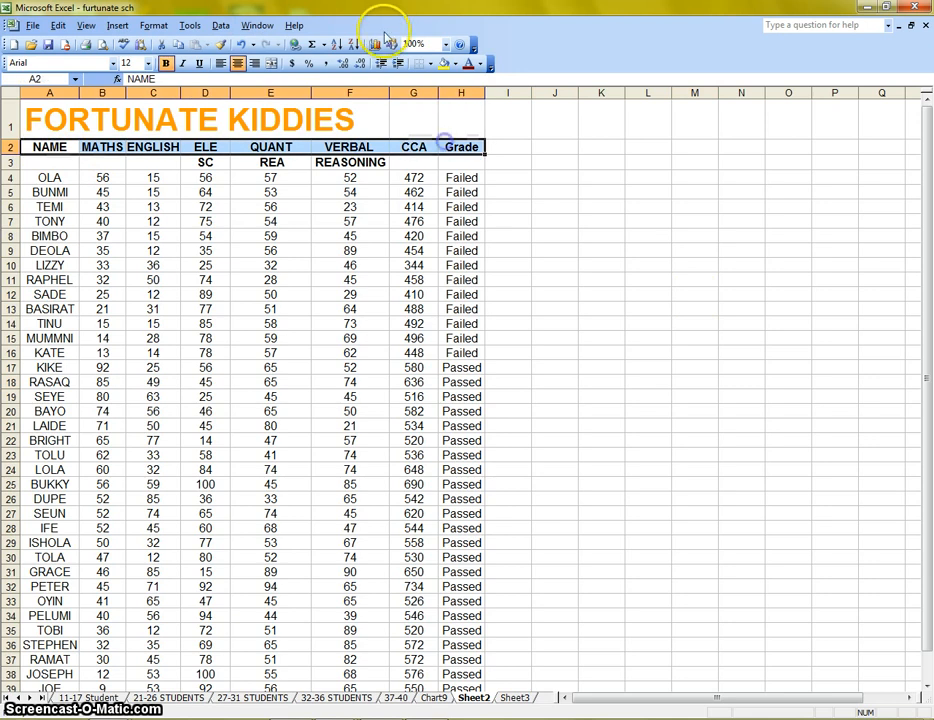
{"action": "left_click", "coordinate": [221, 26]}
{"action": "mouse_move", "coordinate": [350, 58]}
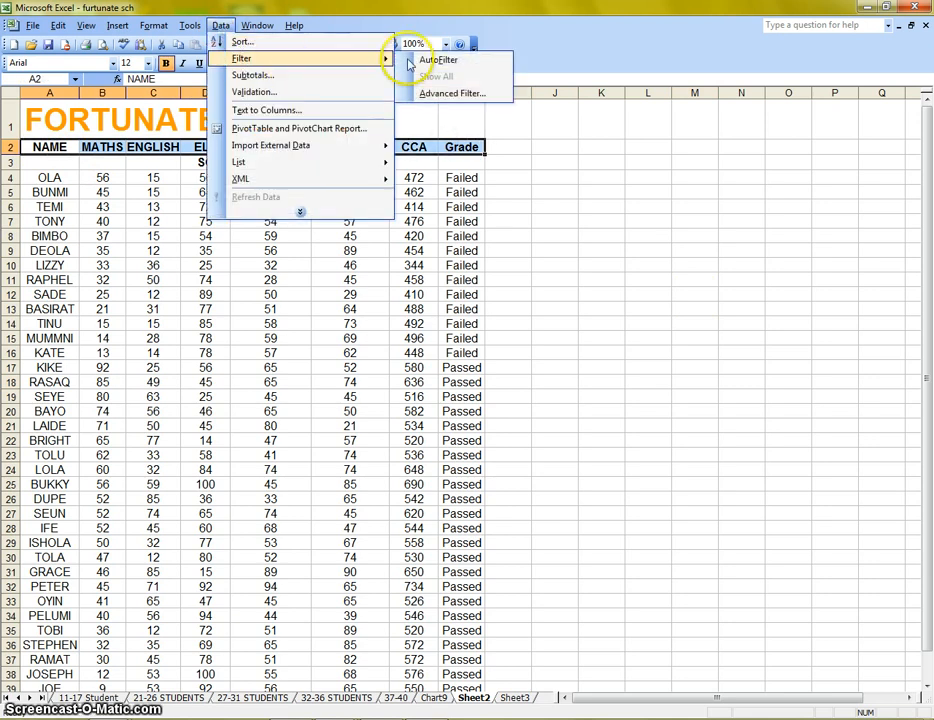
{"action": "left_click", "coordinate": [438, 60]}
{"action": "left_click", "coordinate": [556, 323]}
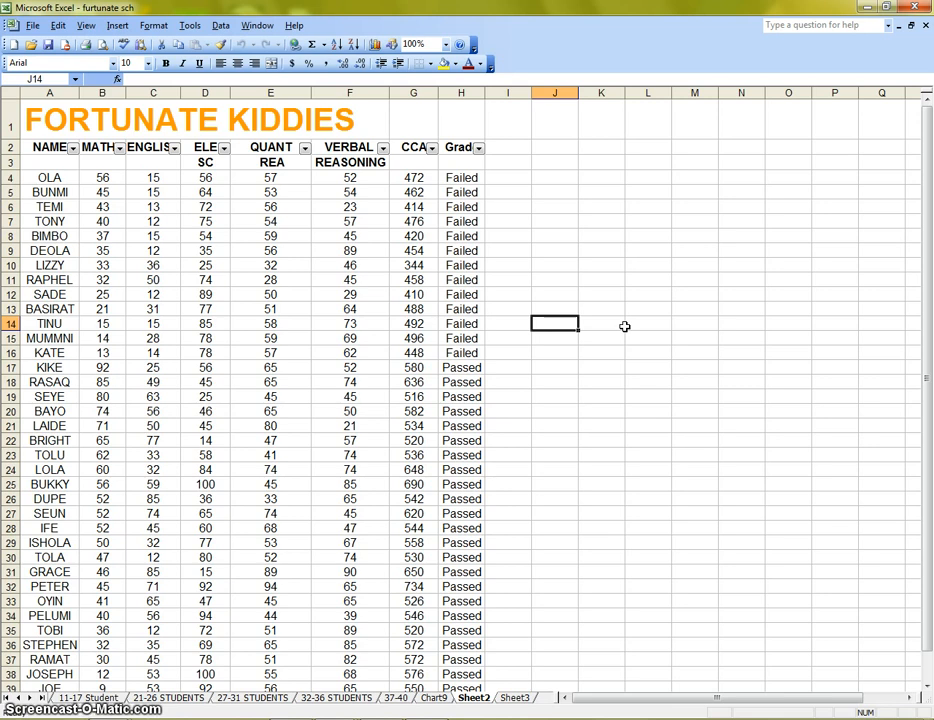
Filter the Grade column to show only Failed students, then only Passed students.
{"action": "left_click", "coordinate": [479, 147]}
{"action": "left_click", "coordinate": [461, 228]}
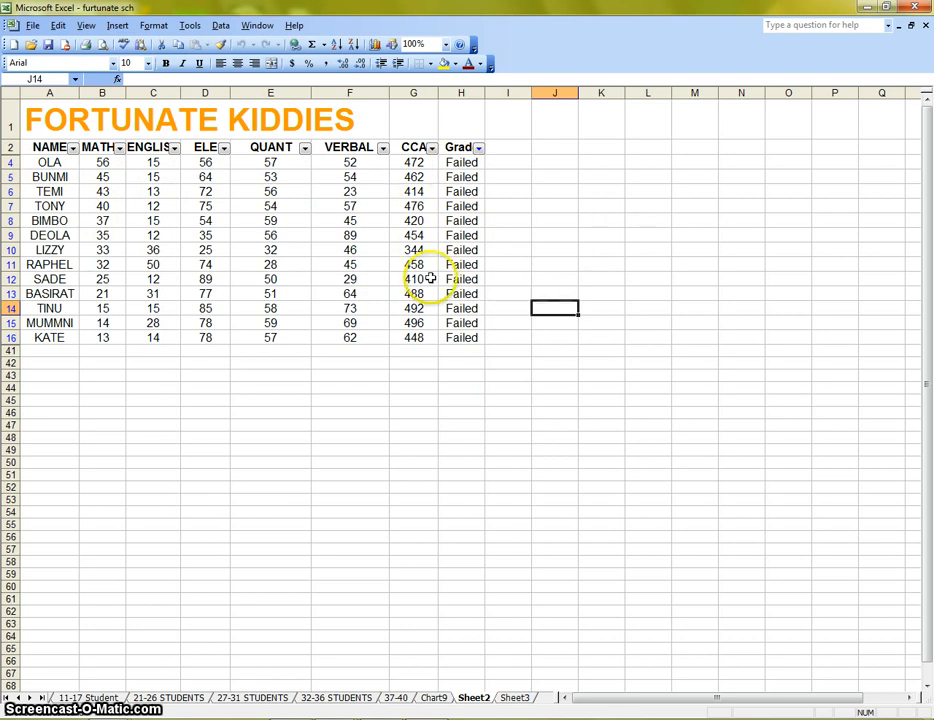
{"action": "left_click", "coordinate": [479, 148]}
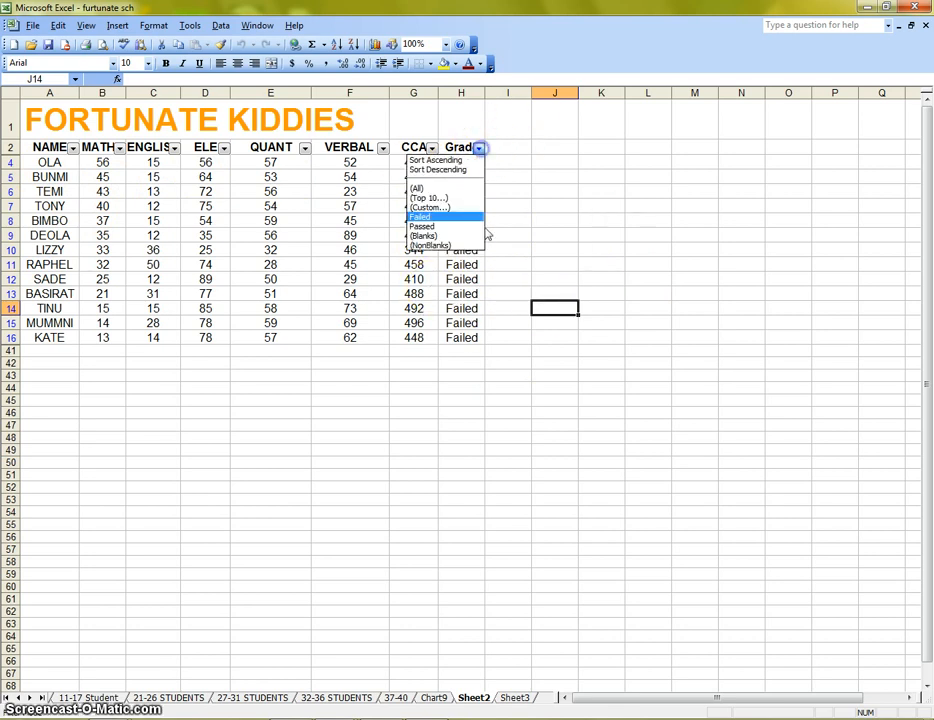
{"action": "left_click", "coordinate": [461, 225]}
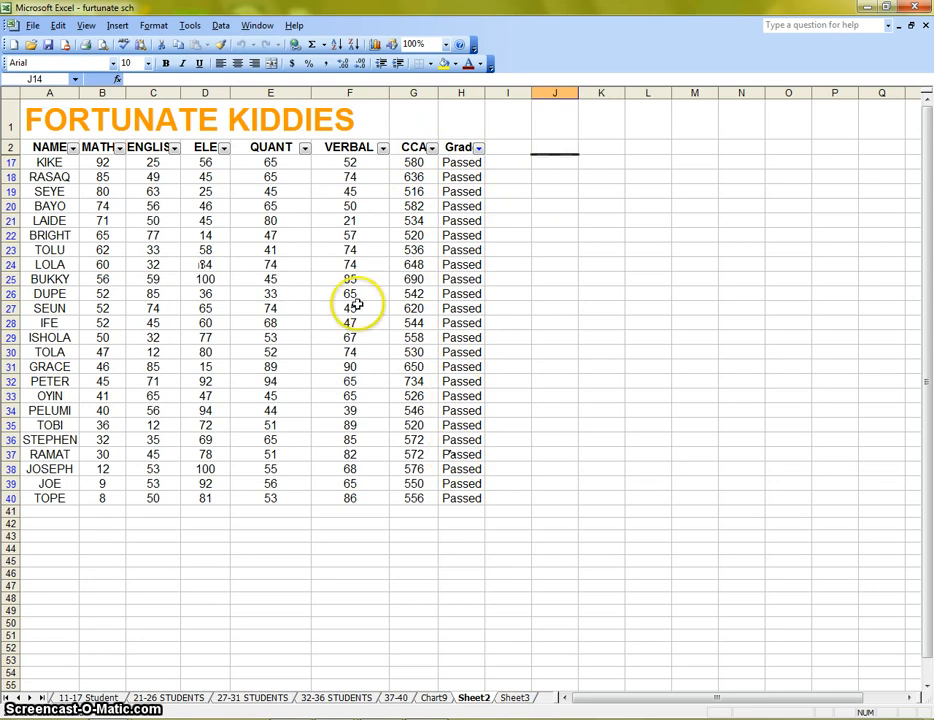
Preview the printout of the Passed list, then filter Grade to Failed and preview that printout.
{"action": "left_click", "coordinate": [104, 45]}
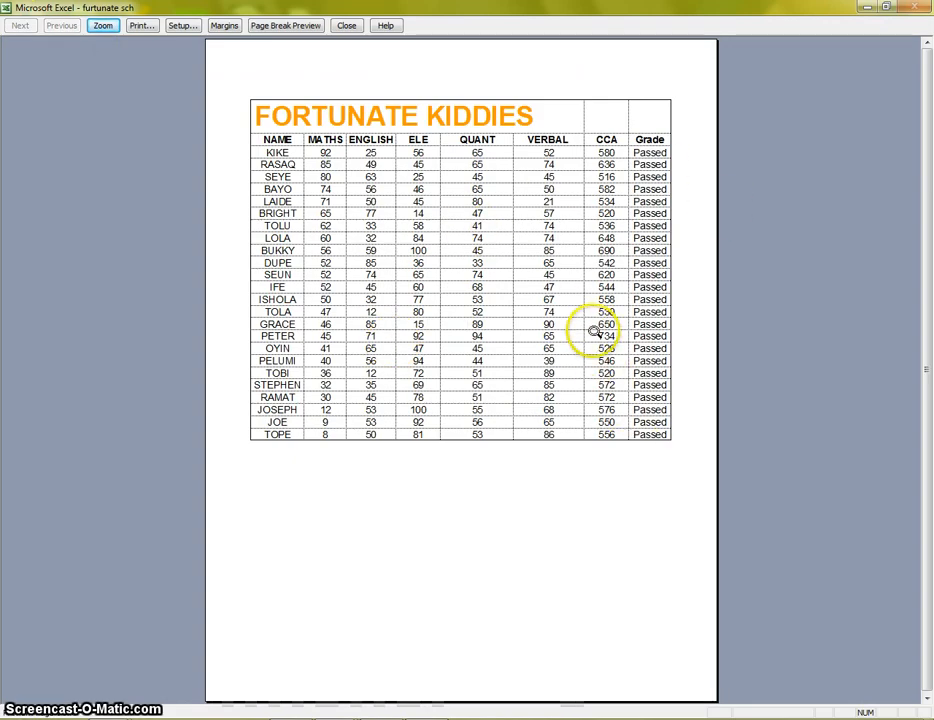
{"action": "left_click", "coordinate": [345, 25]}
{"action": "left_click", "coordinate": [478, 148]}
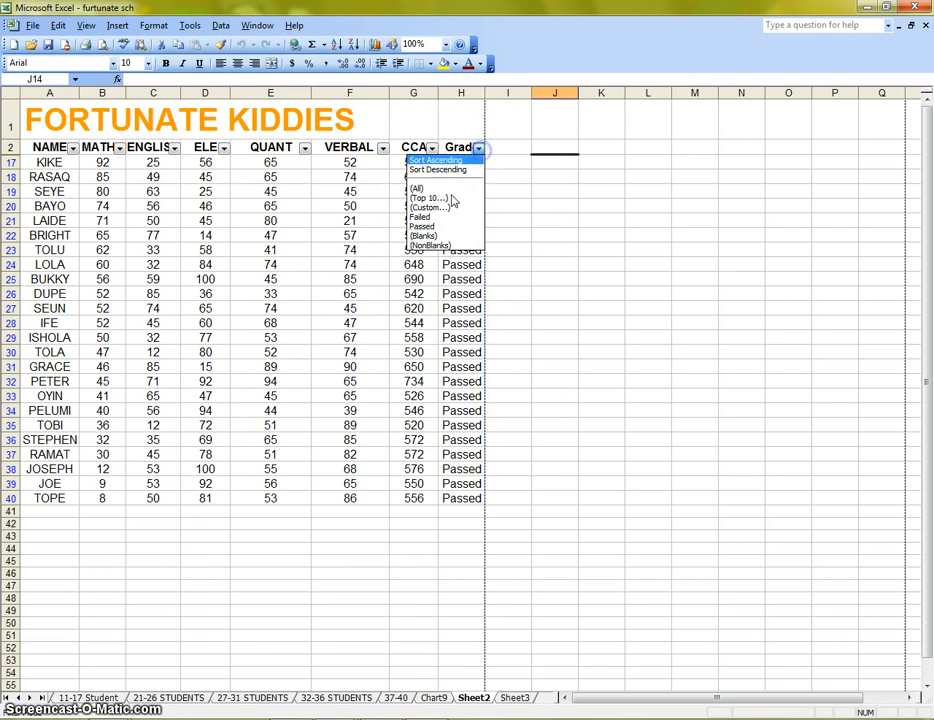
{"action": "left_click", "coordinate": [462, 216]}
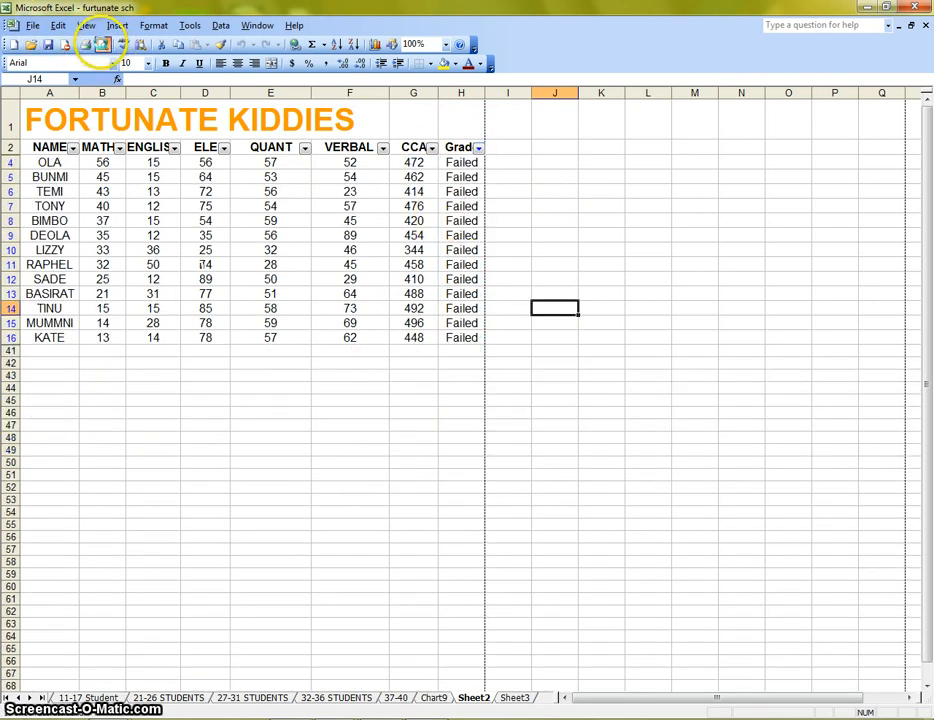
{"action": "left_click", "coordinate": [103, 44]}
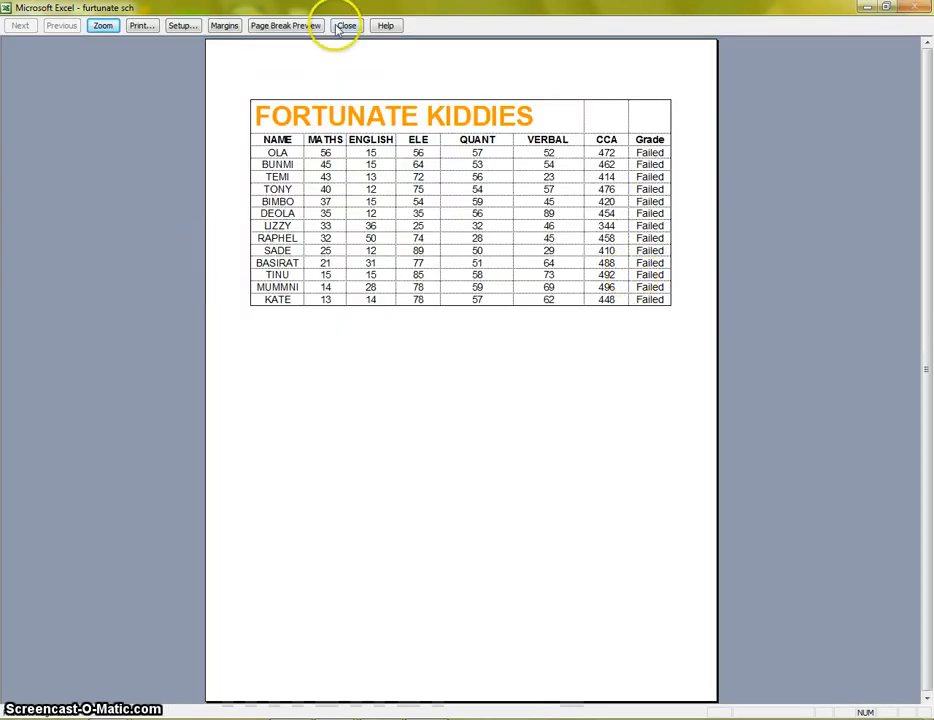
{"action": "left_click", "coordinate": [345, 25]}
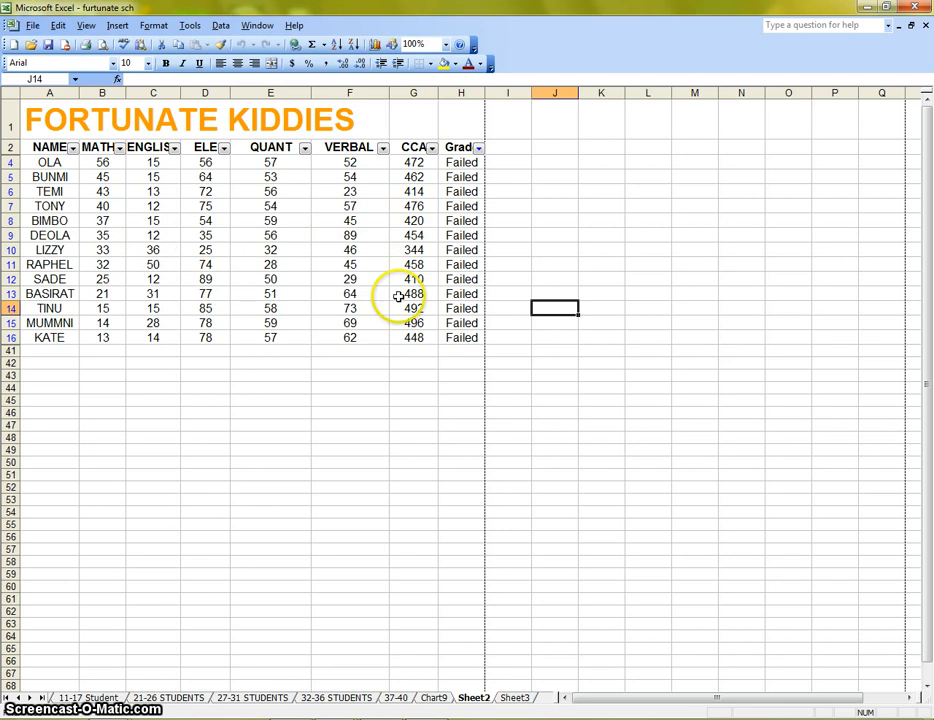
Reset the Grade filter to All and filter the NAME column to show DEOLA, then JOE.
{"action": "left_click", "coordinate": [478, 148]}
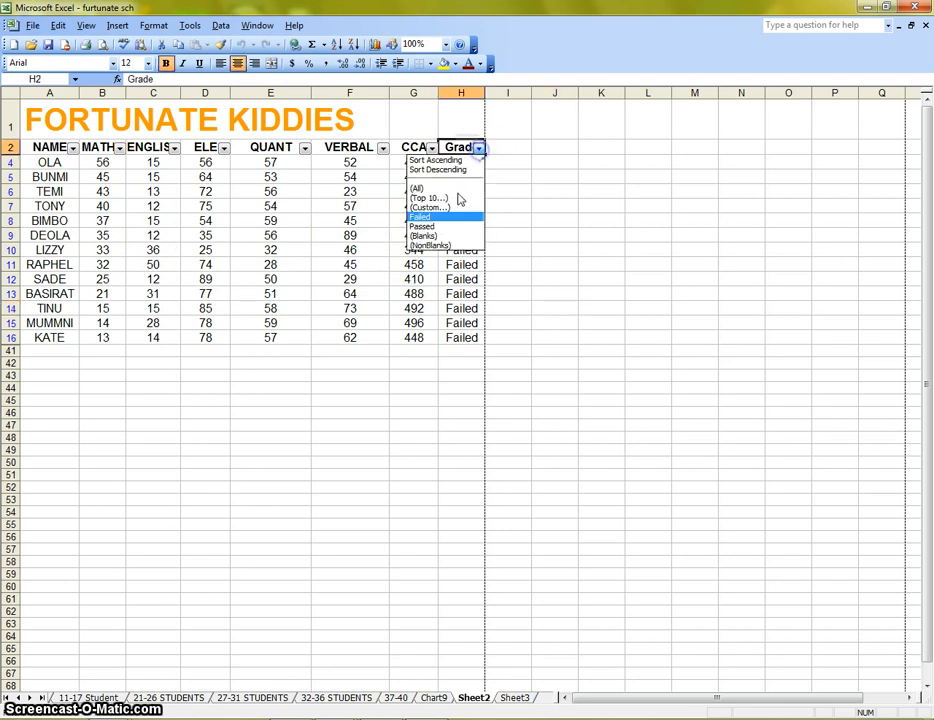
{"action": "left_click", "coordinate": [425, 188]}
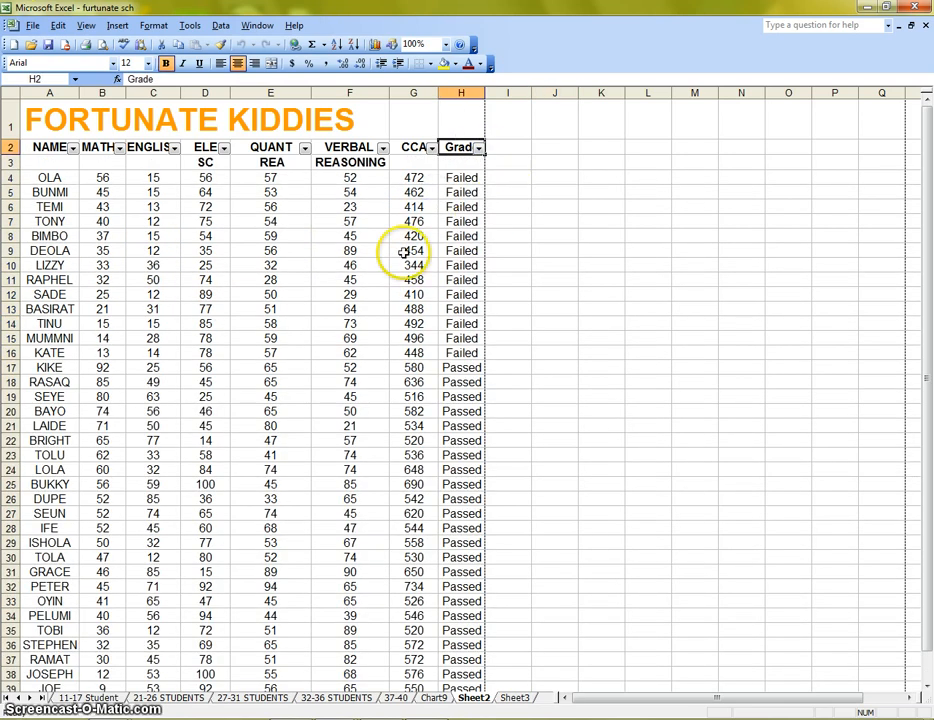
{"action": "left_click", "coordinate": [73, 149]}
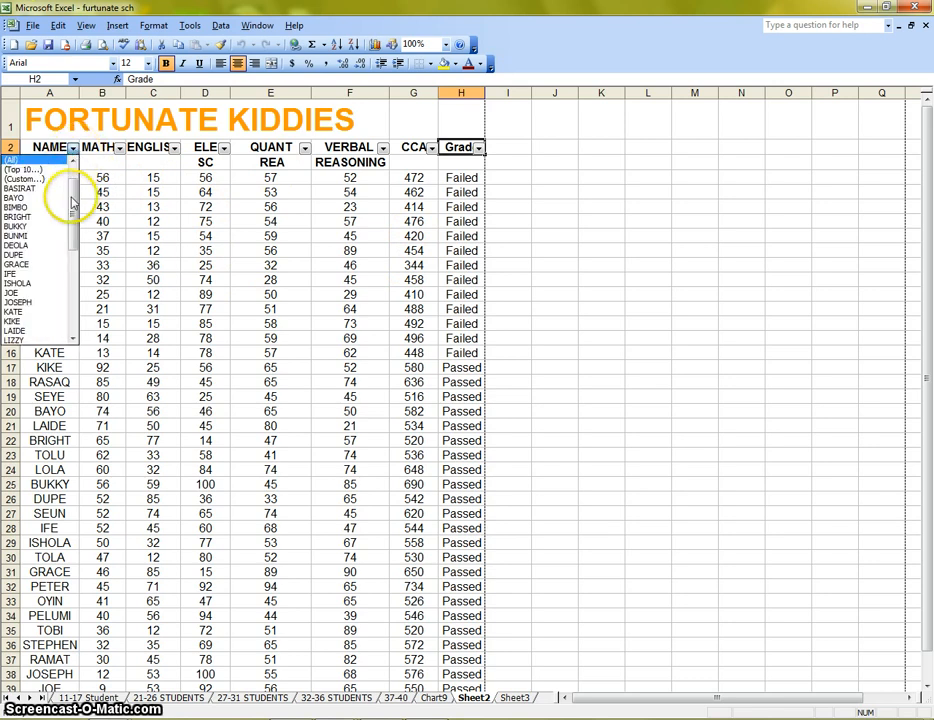
{"action": "left_click", "coordinate": [54, 249]}
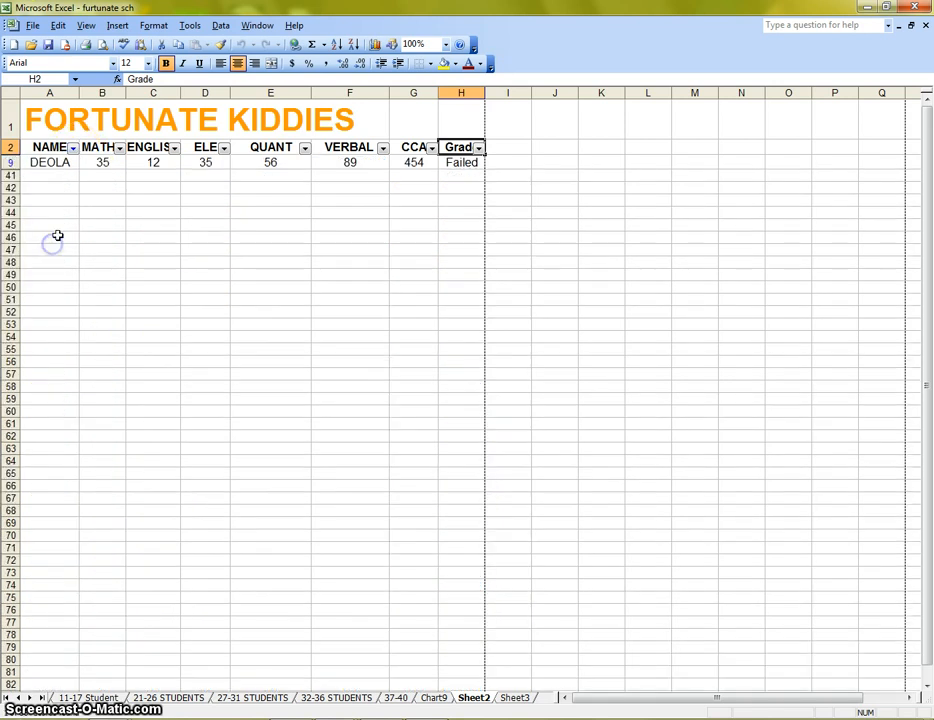
{"action": "left_click", "coordinate": [74, 149]}
{"action": "left_click", "coordinate": [46, 211]}
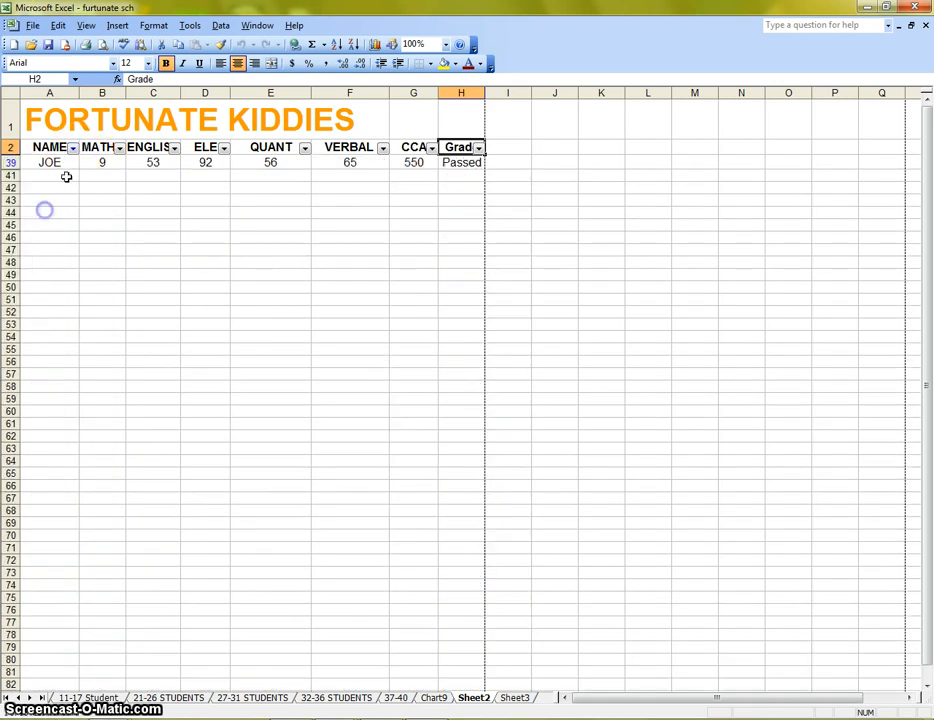
Filter the NAME column to show JOSEPH, RAMAT and TOBI in turn.
{"action": "left_click", "coordinate": [74, 151]}
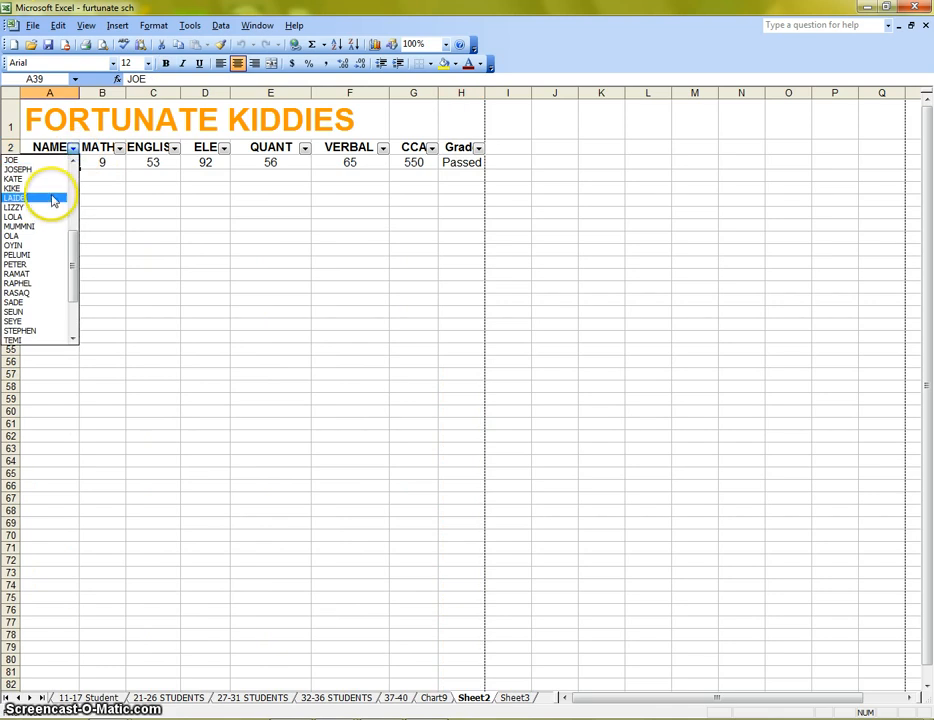
{"action": "left_click", "coordinate": [50, 170]}
{"action": "left_click", "coordinate": [74, 149]}
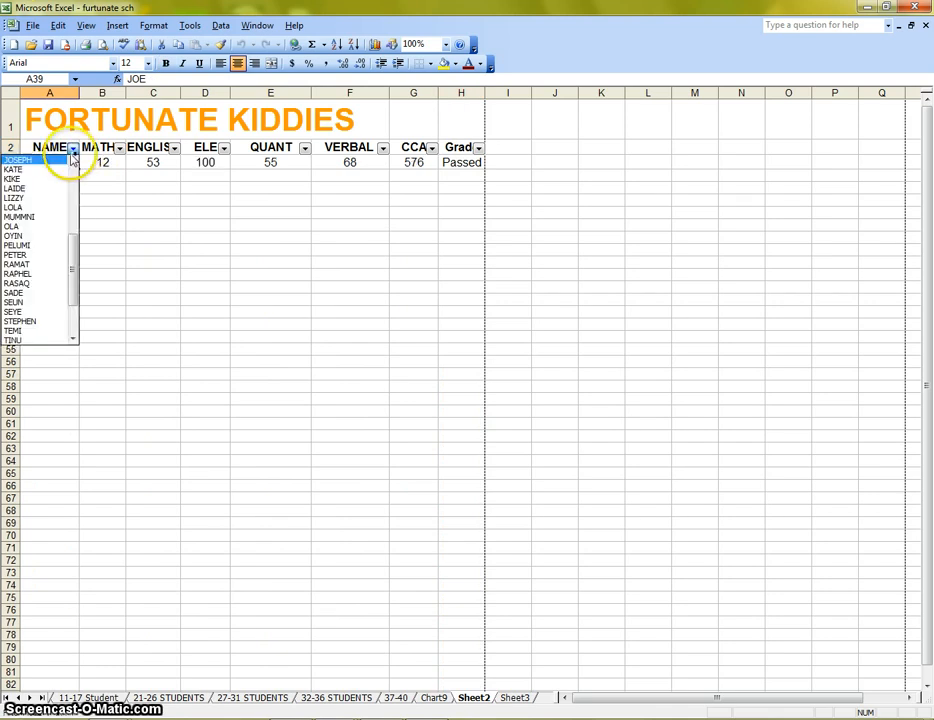
{"action": "left_click", "coordinate": [46, 264]}
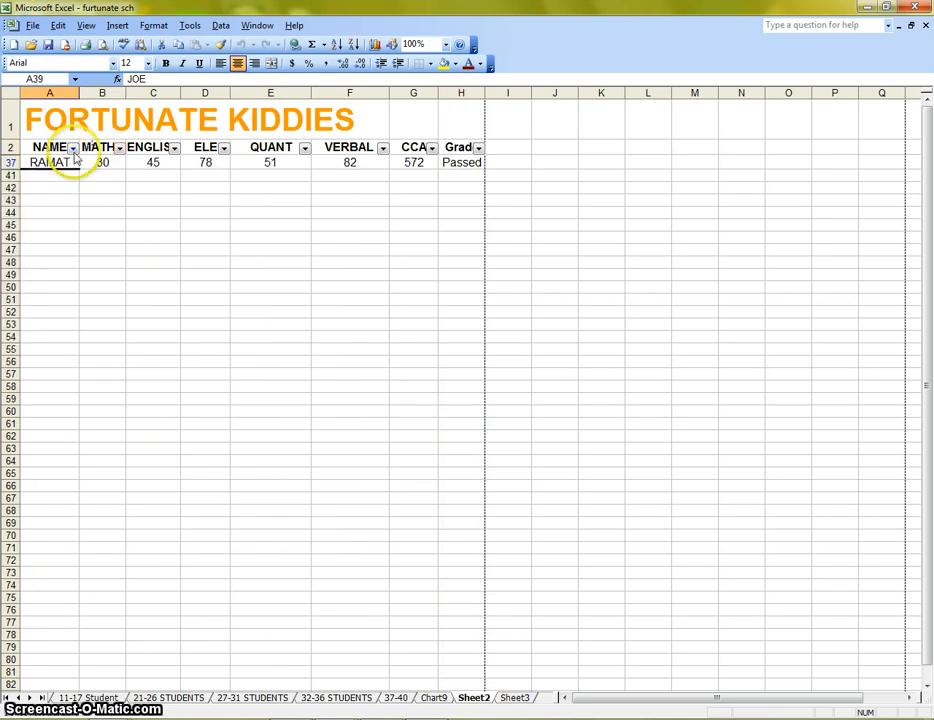
{"action": "left_click", "coordinate": [74, 149]}
{"action": "left_click", "coordinate": [40, 283]}
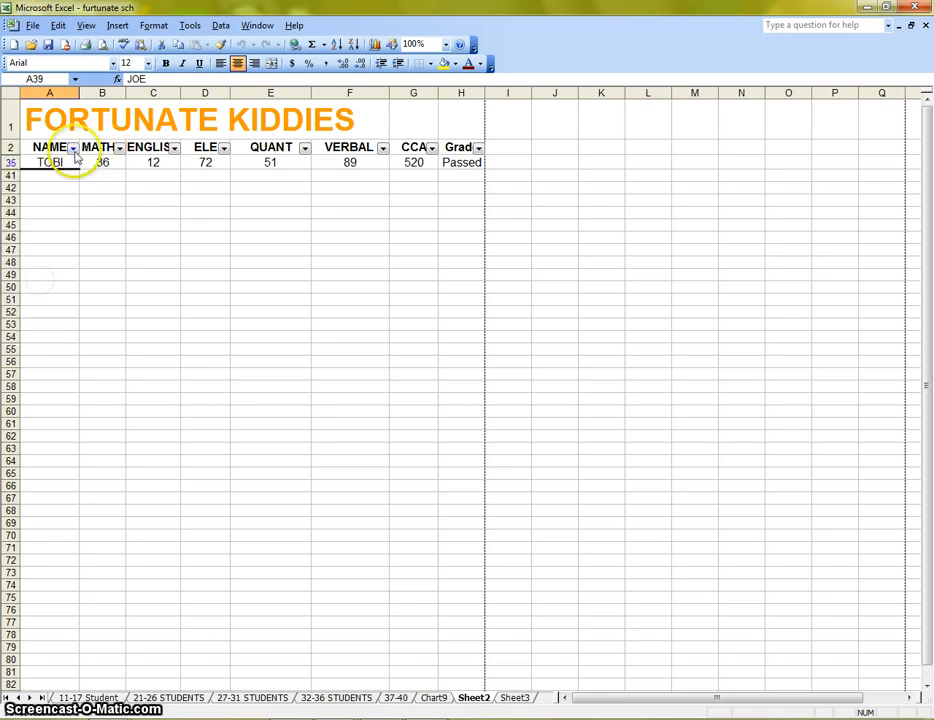
Filter the NAME column to show TOLA, then TONY, then TOPE.
{"action": "left_click", "coordinate": [74, 149]}
{"action": "left_click", "coordinate": [40, 292]}
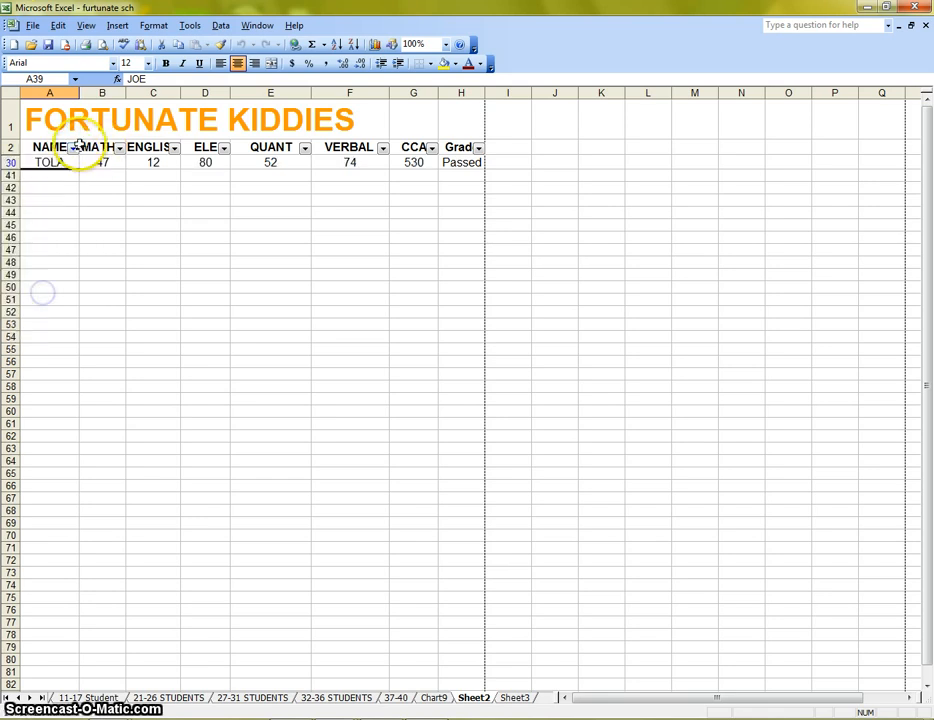
{"action": "left_click", "coordinate": [74, 149]}
{"action": "left_click", "coordinate": [20, 311]}
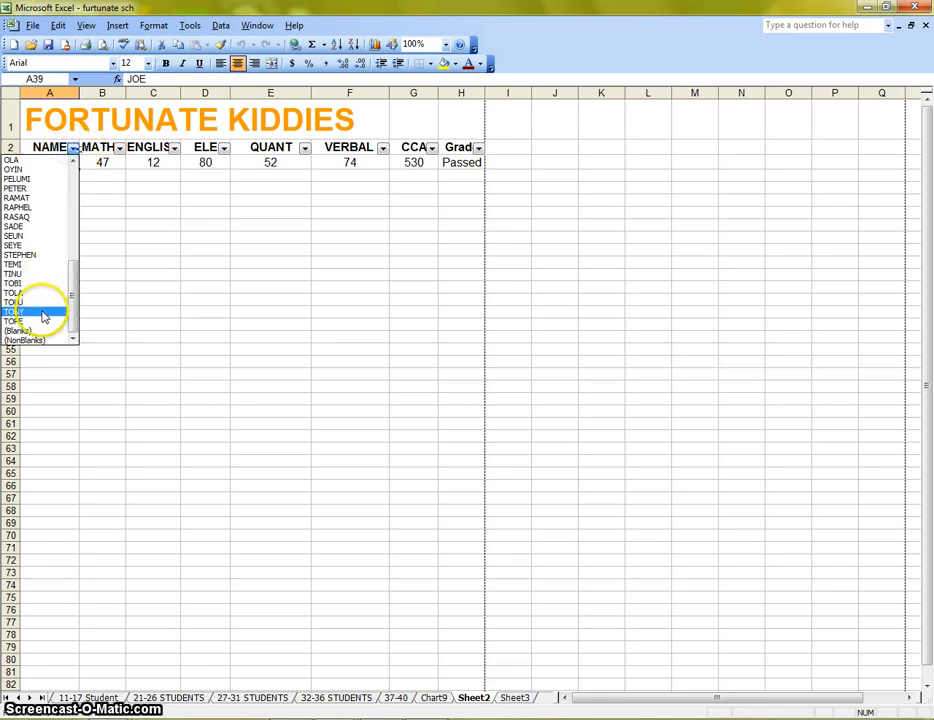
{"action": "left_click", "coordinate": [73, 150]}
{"action": "left_click", "coordinate": [42, 318]}
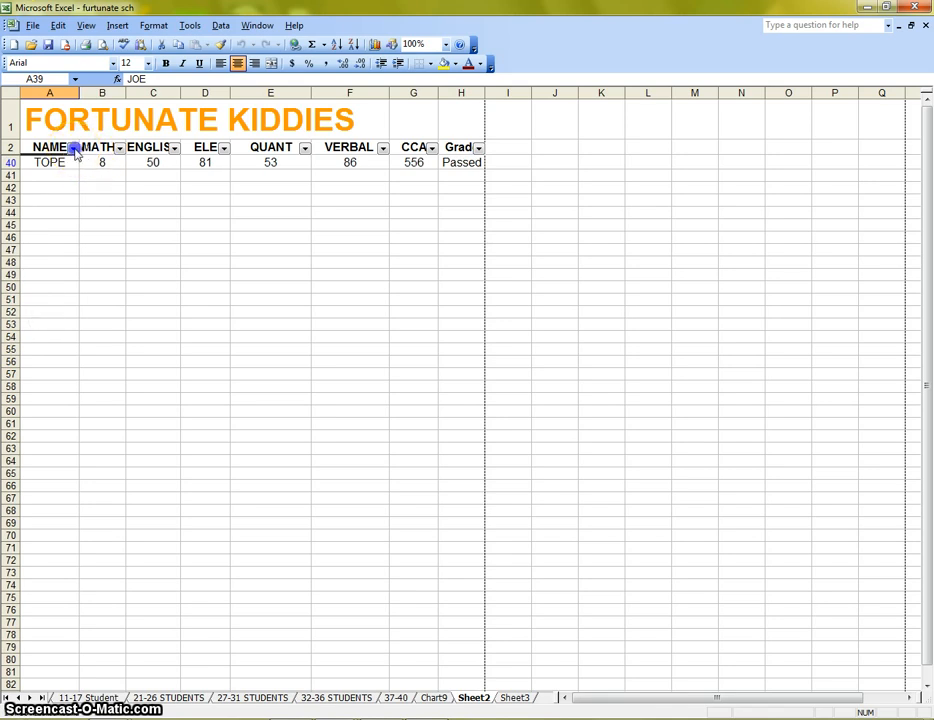
Filter the NAME column to show LIZZY, then BUNMI.
{"action": "left_click", "coordinate": [74, 149]}
{"action": "left_click_drag", "start_coordinate": [69, 261], "coordinate": [87, 201]}
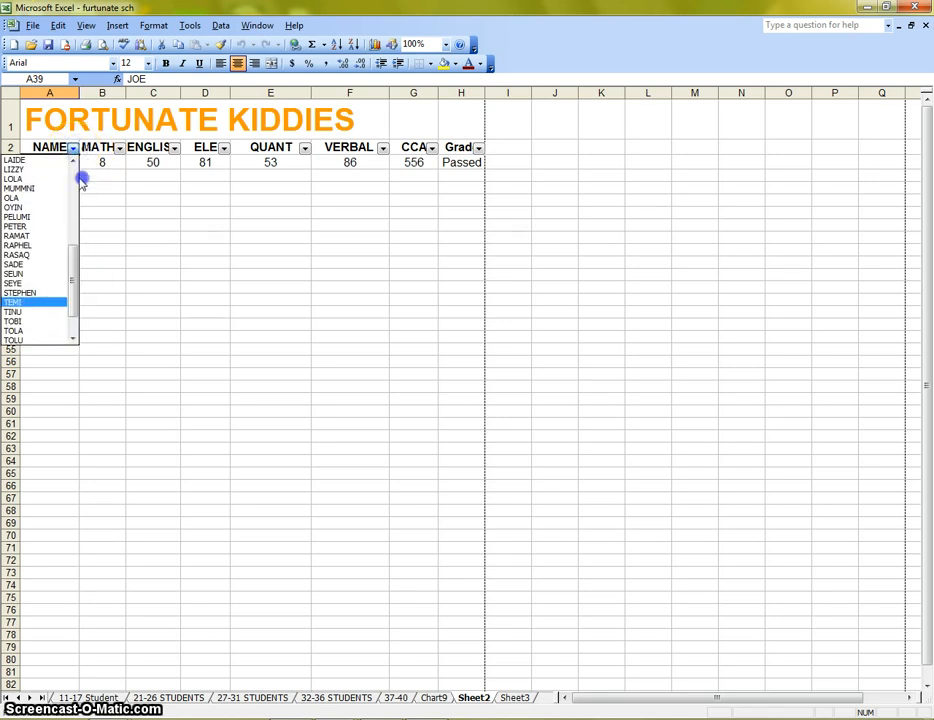
{"action": "left_click", "coordinate": [40, 169]}
{"action": "left_click", "coordinate": [73, 149]}
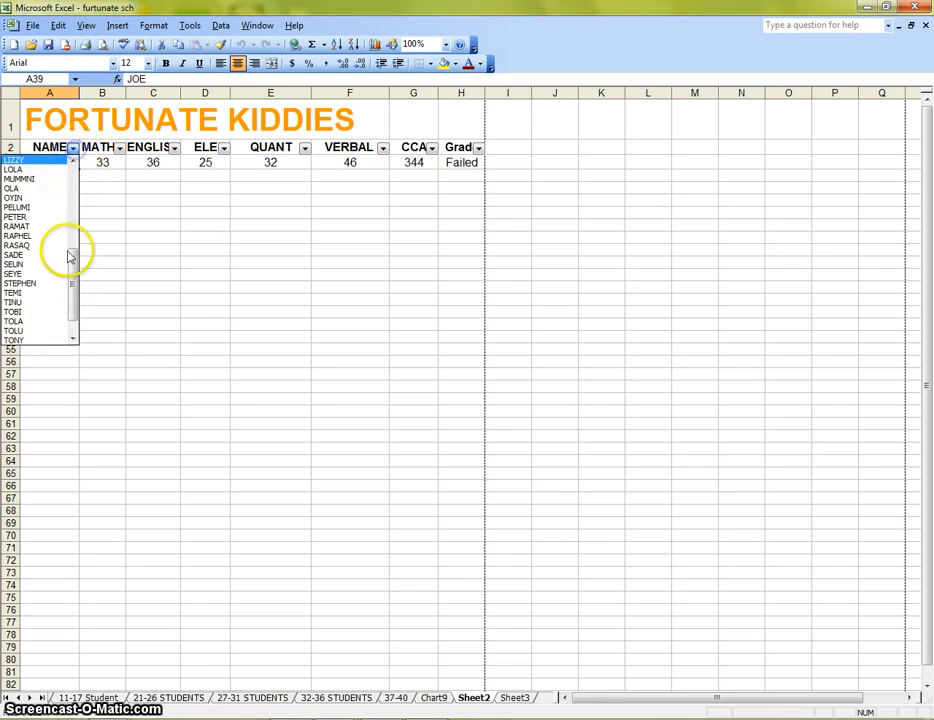
{"action": "left_click_drag", "start_coordinate": [71, 246], "coordinate": [75, 200]}
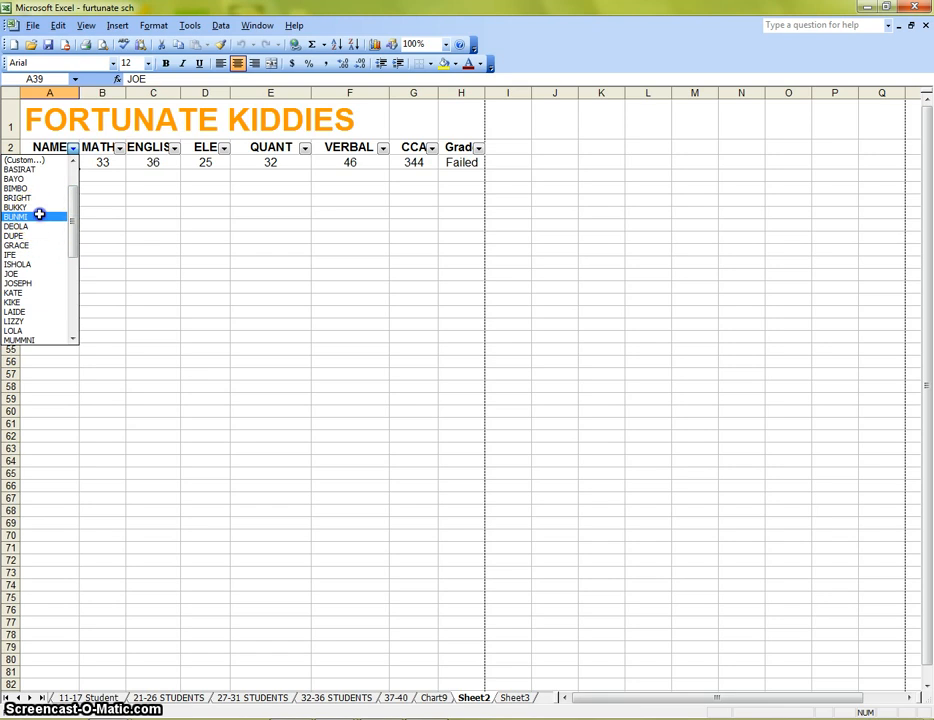
{"action": "left_click", "coordinate": [38, 216]}
Reset the NAME filter to All.
{"action": "left_click", "coordinate": [73, 149]}
{"action": "left_click_drag", "start_coordinate": [72, 240], "coordinate": [75, 197]}
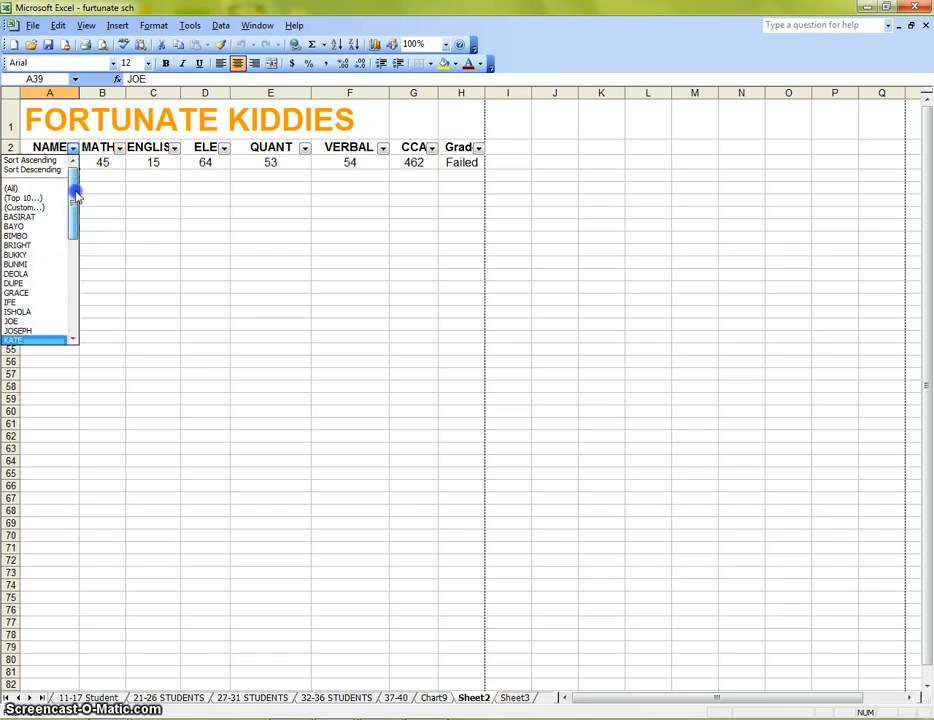
{"action": "left_click", "coordinate": [22, 188]}
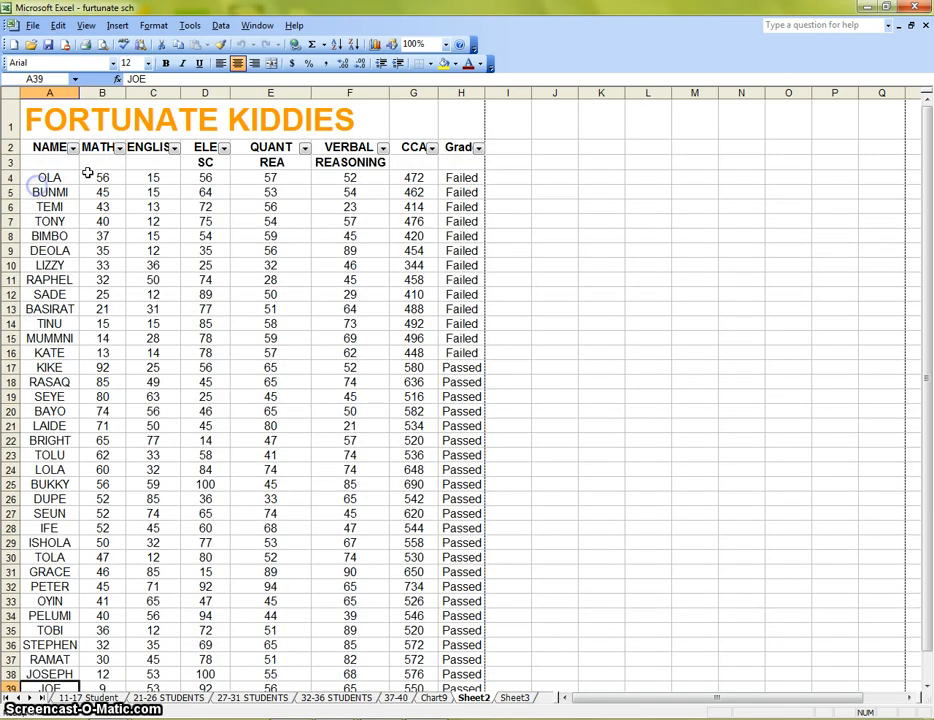
Filter the ENGLISH column to show scores of 15, then scores of 50.
{"action": "left_click", "coordinate": [174, 148]}
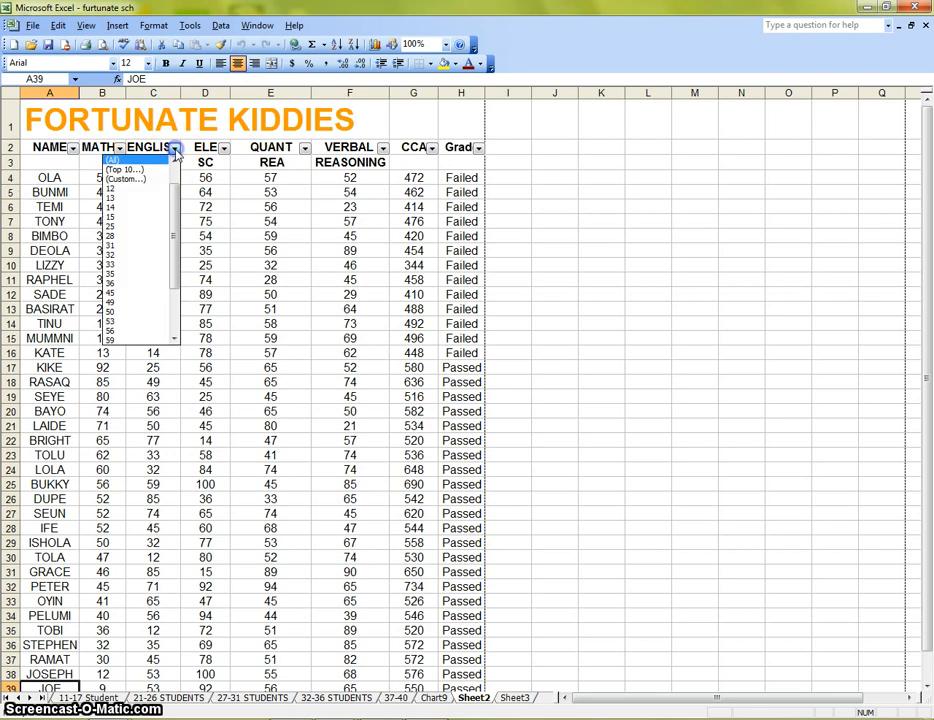
{"action": "left_click", "coordinate": [130, 218]}
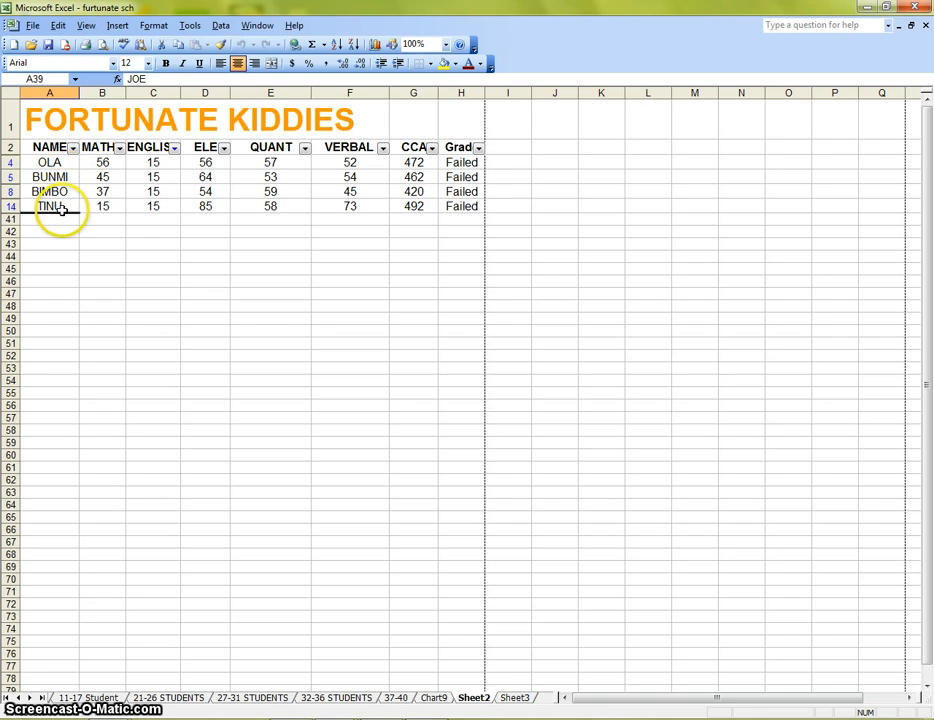
{"action": "left_click", "coordinate": [174, 148]}
{"action": "scroll", "coordinate": [140, 290], "scroll_direction": "down", "scroll_amount": 3}
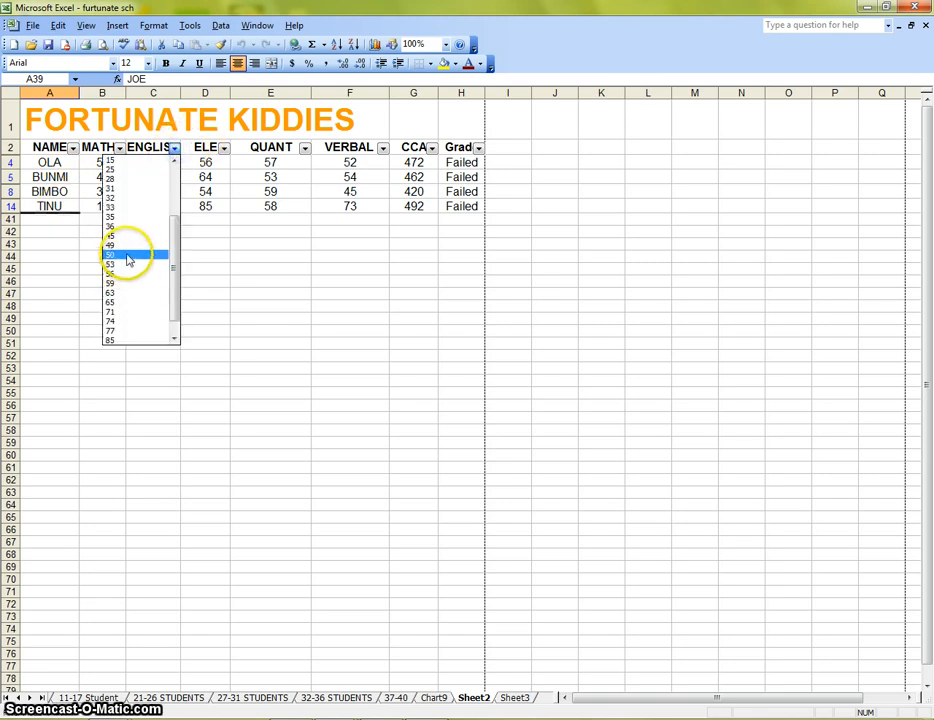
{"action": "left_click", "coordinate": [128, 257]}
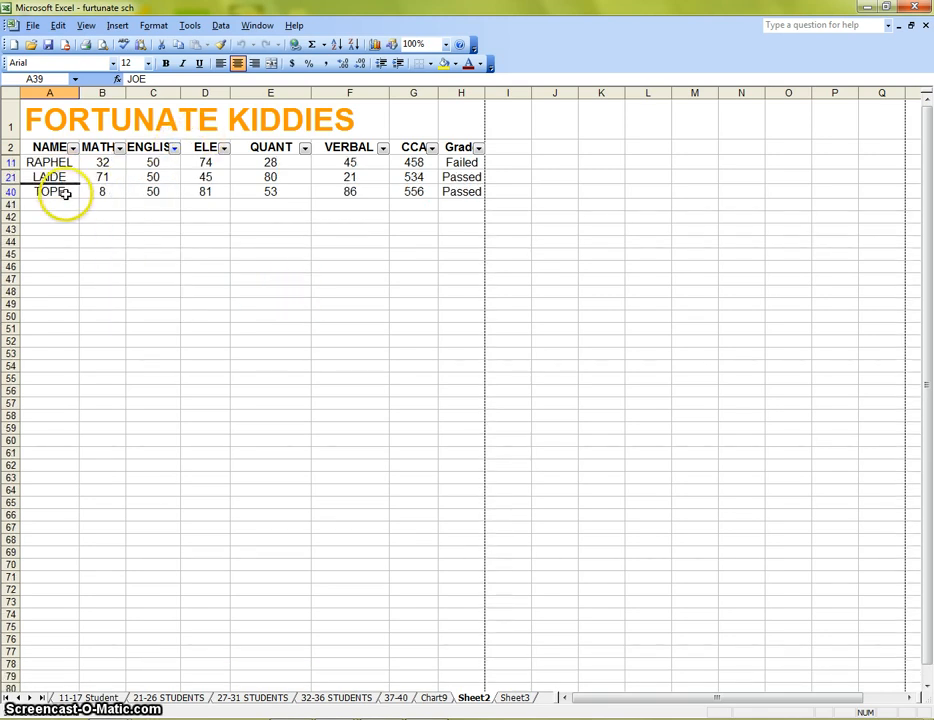
Filter the ENGLISH column to show scores of 74, then scores of 32.
{"action": "left_click", "coordinate": [174, 148]}
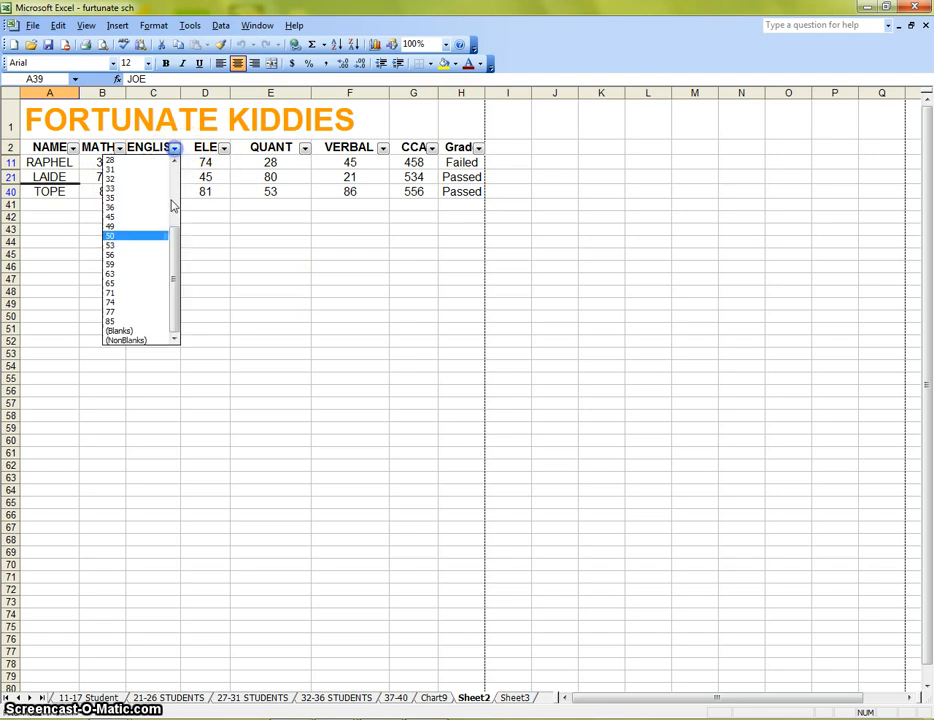
{"action": "left_click", "coordinate": [142, 303]}
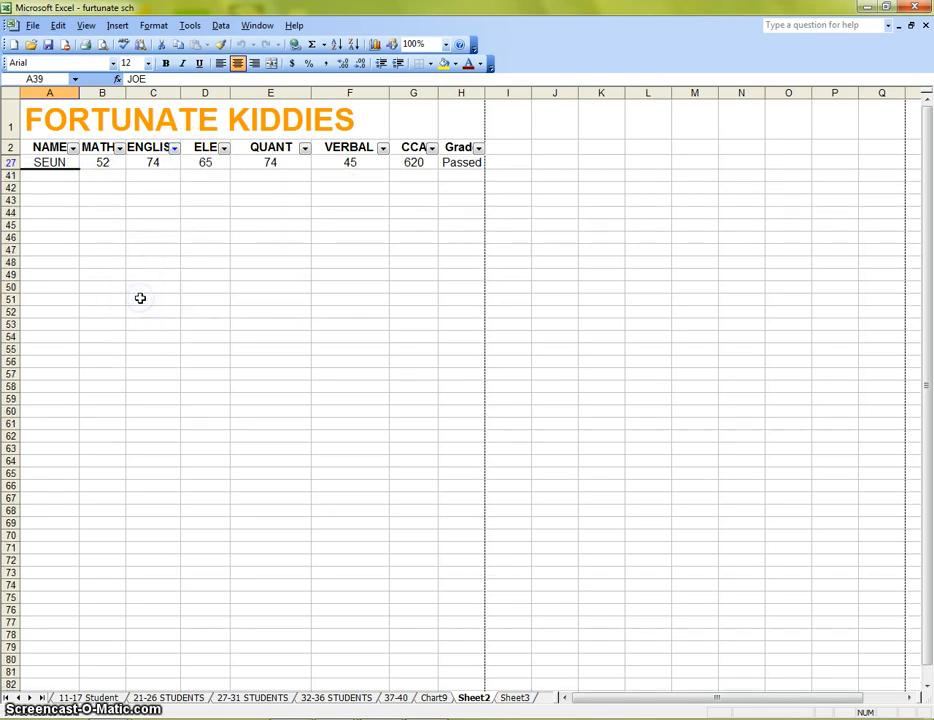
{"action": "left_click", "coordinate": [176, 148]}
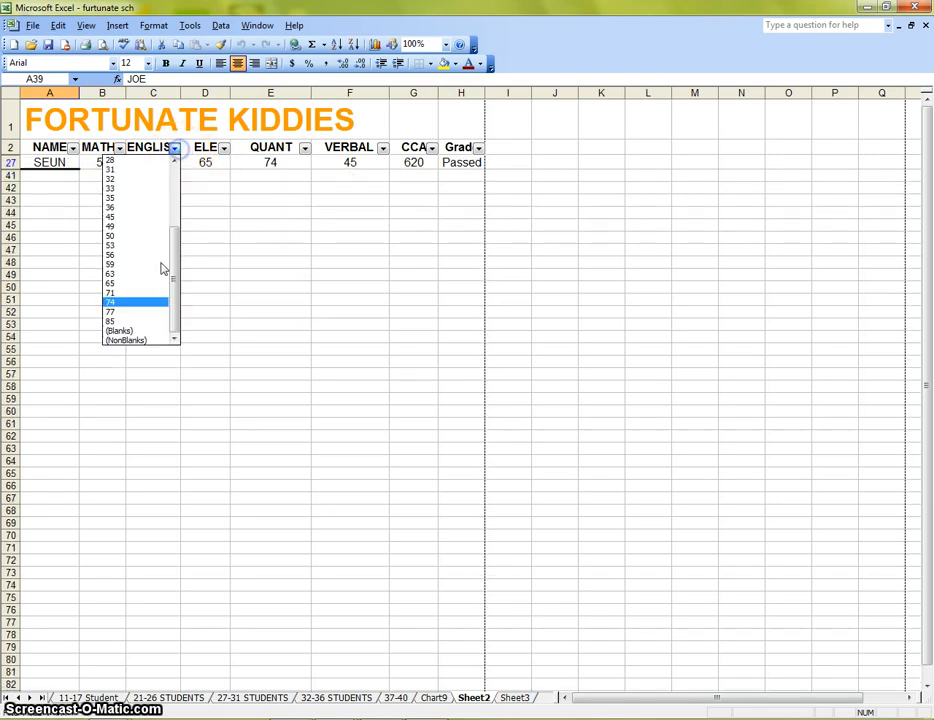
{"action": "scroll", "coordinate": [160, 240], "scroll_direction": "up", "scroll_amount": 3}
{"action": "left_click", "coordinate": [147, 181]}
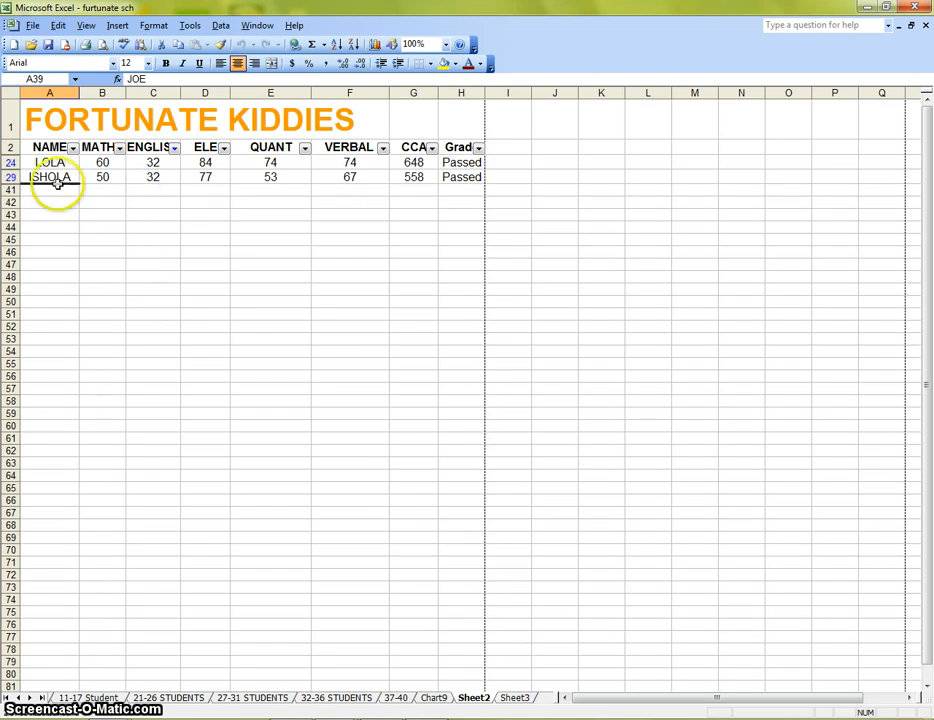
Filter the ENGLISH column to show scores of 12, then reset the ENGLISH filter to All.
{"action": "left_click", "coordinate": [175, 148]}
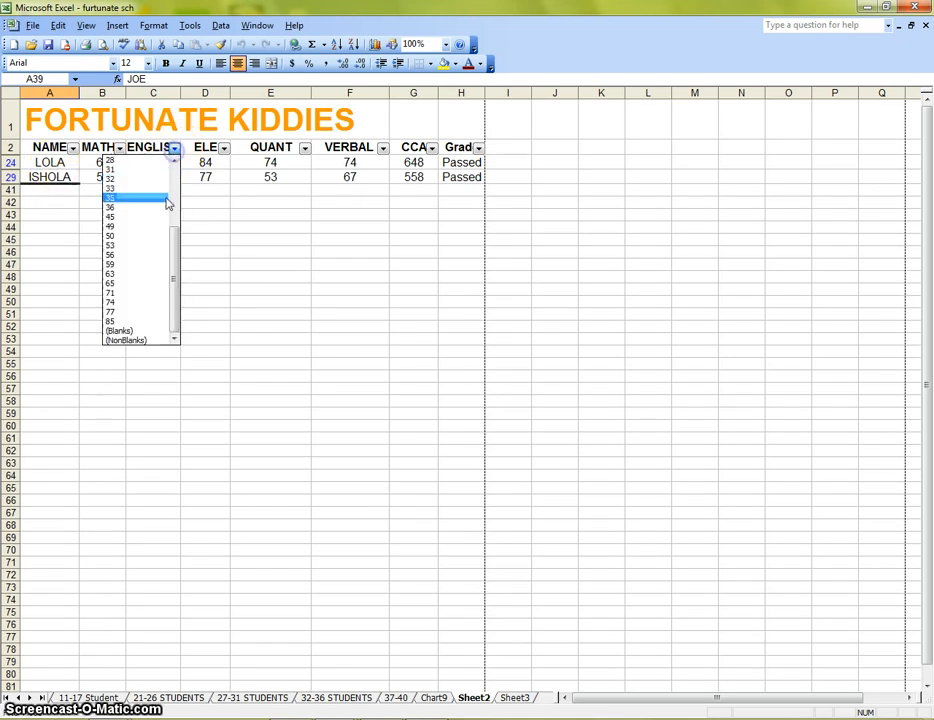
{"action": "left_click_drag", "start_coordinate": [177, 265], "coordinate": [181, 212]}
{"action": "left_click", "coordinate": [130, 179]}
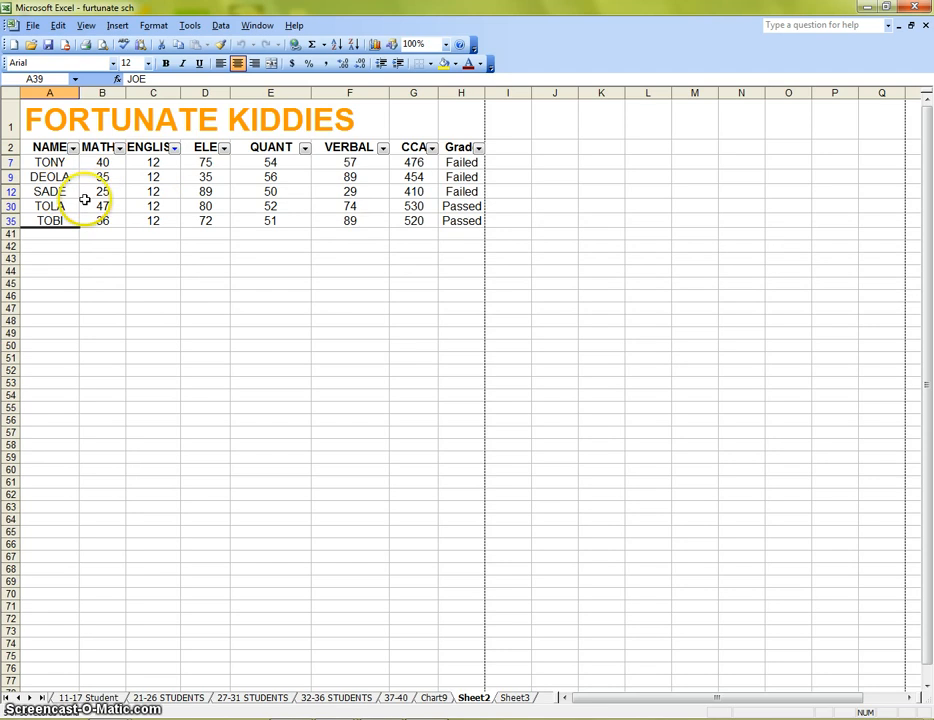
{"action": "left_click", "coordinate": [185, 147]}
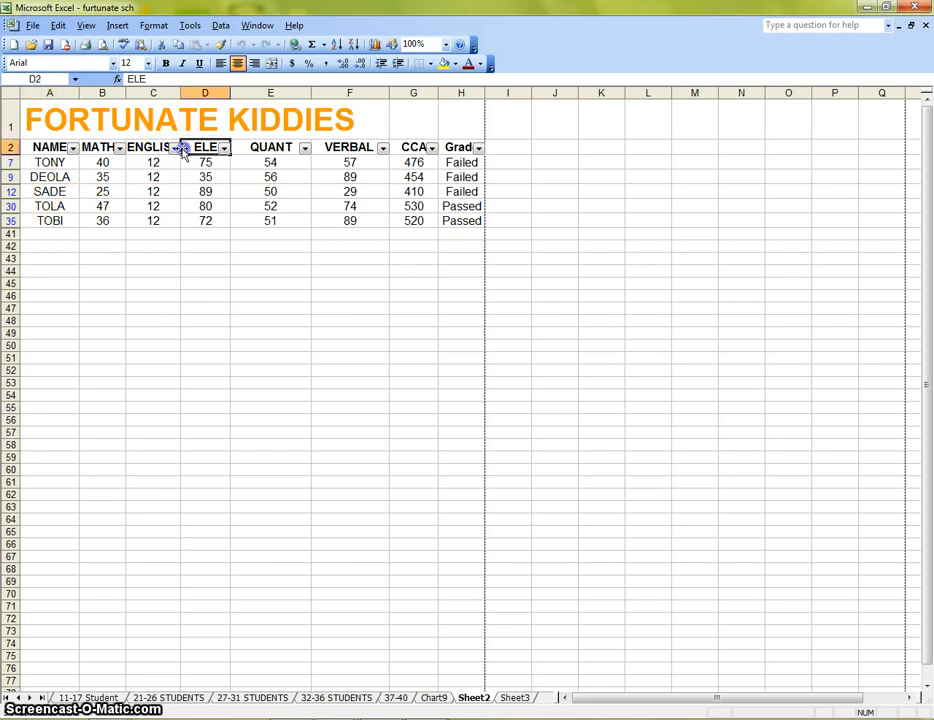
{"action": "left_click", "coordinate": [174, 148]}
{"action": "scroll", "coordinate": [174, 240], "scroll_direction": "up", "scroll_amount": 3}
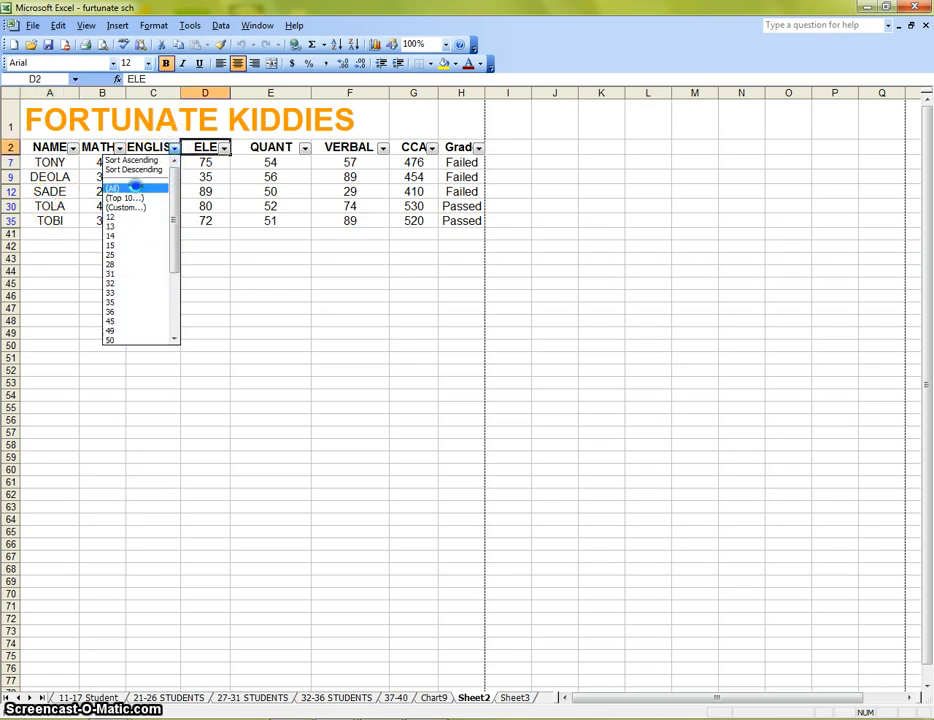
{"action": "left_click", "coordinate": [125, 182]}
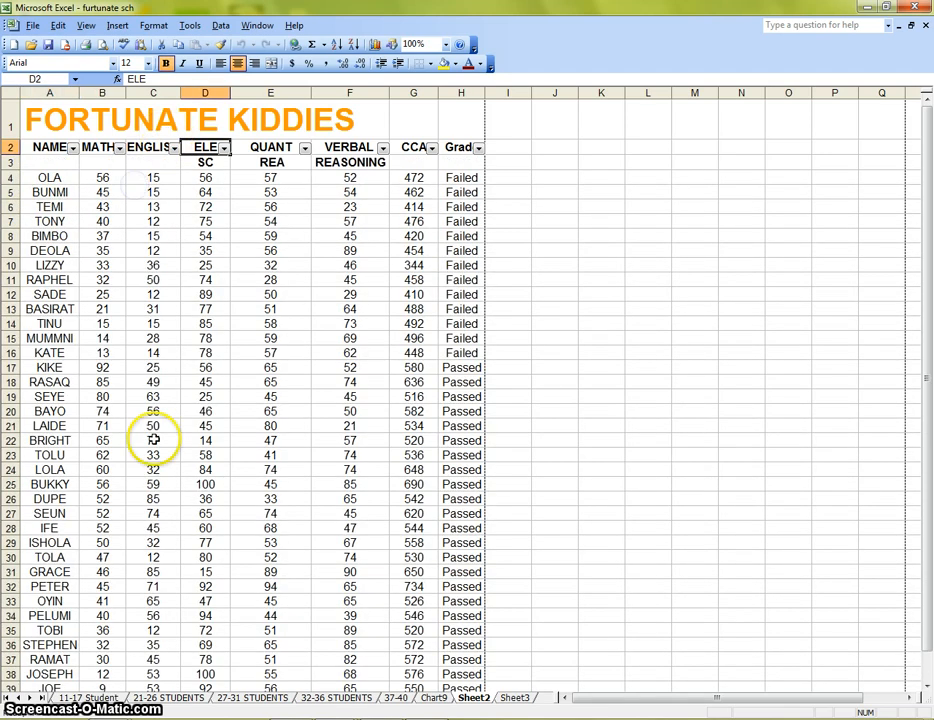
Filter the VERBAL column to show scores of 50, then scores of 90.
{"action": "left_click", "coordinate": [383, 148]}
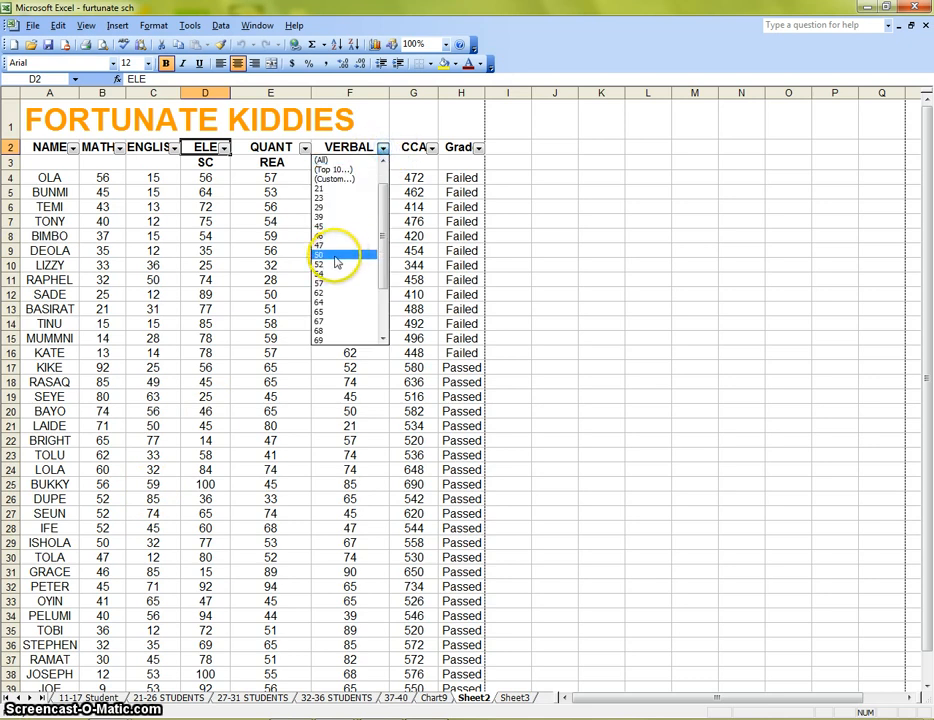
{"action": "left_click", "coordinate": [340, 254]}
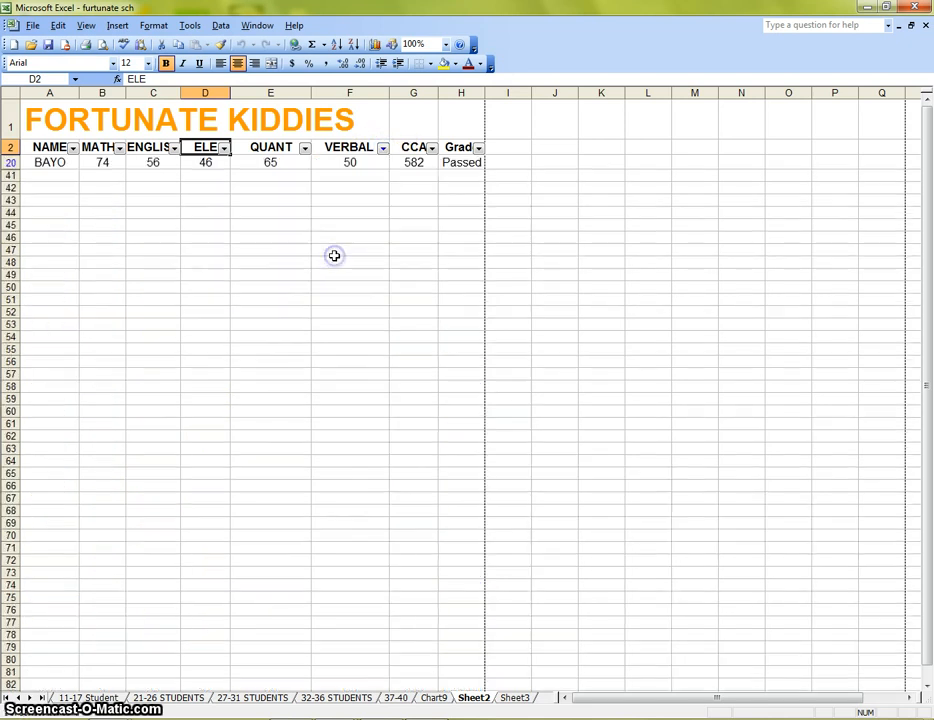
{"action": "left_click", "coordinate": [383, 148]}
{"action": "left_click", "coordinate": [346, 331]}
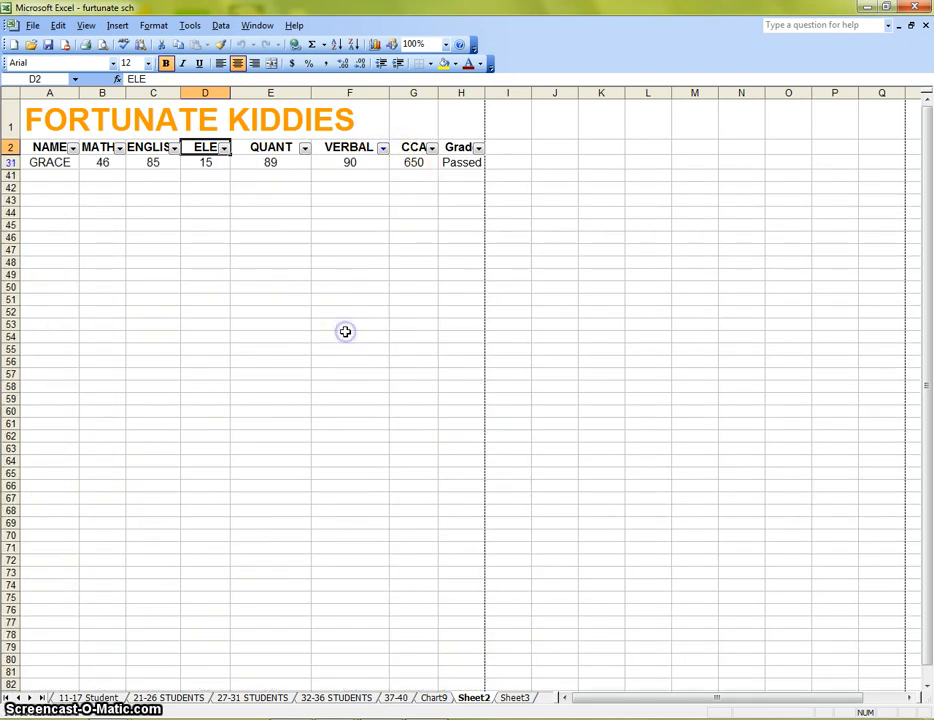
Filter the VERBAL column to show scores of 73, then scores of 47.
{"action": "left_click", "coordinate": [383, 148]}
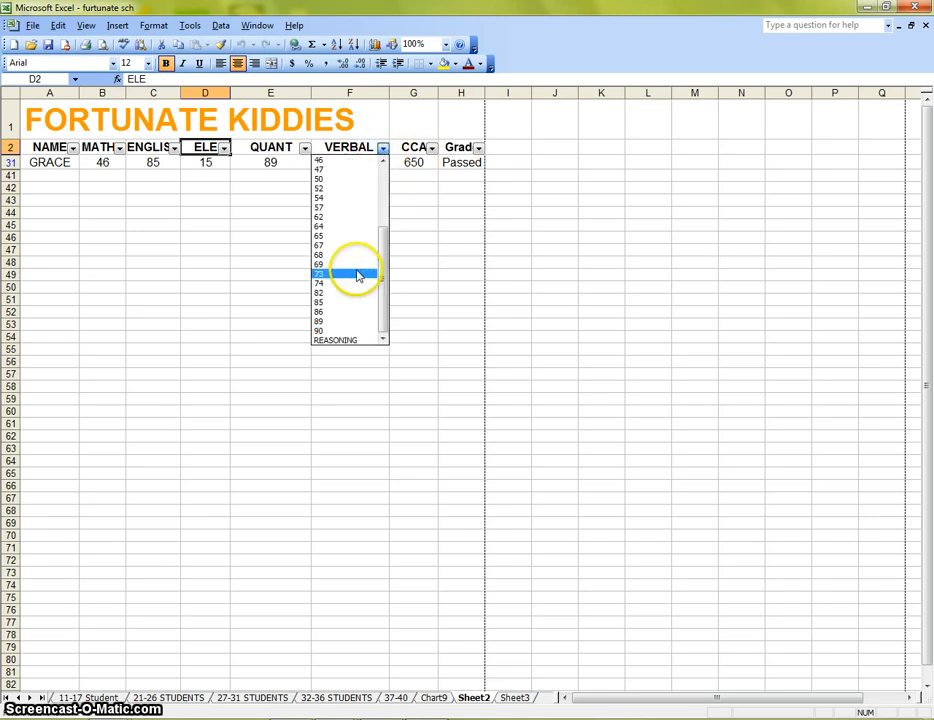
{"action": "left_click", "coordinate": [355, 270]}
{"action": "left_click", "coordinate": [383, 149]}
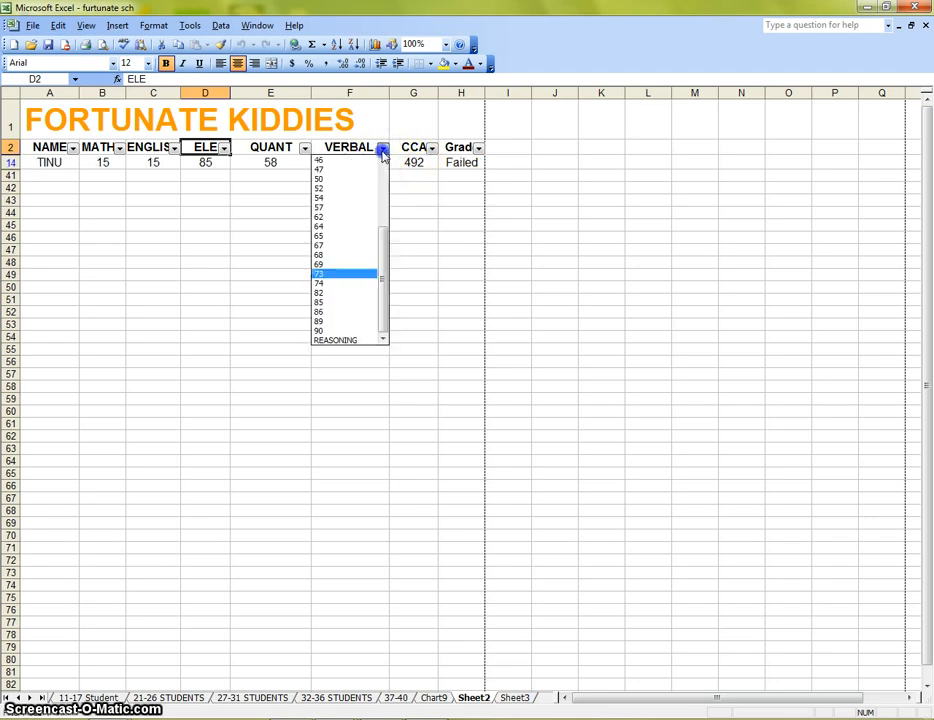
{"action": "left_click", "coordinate": [347, 170]}
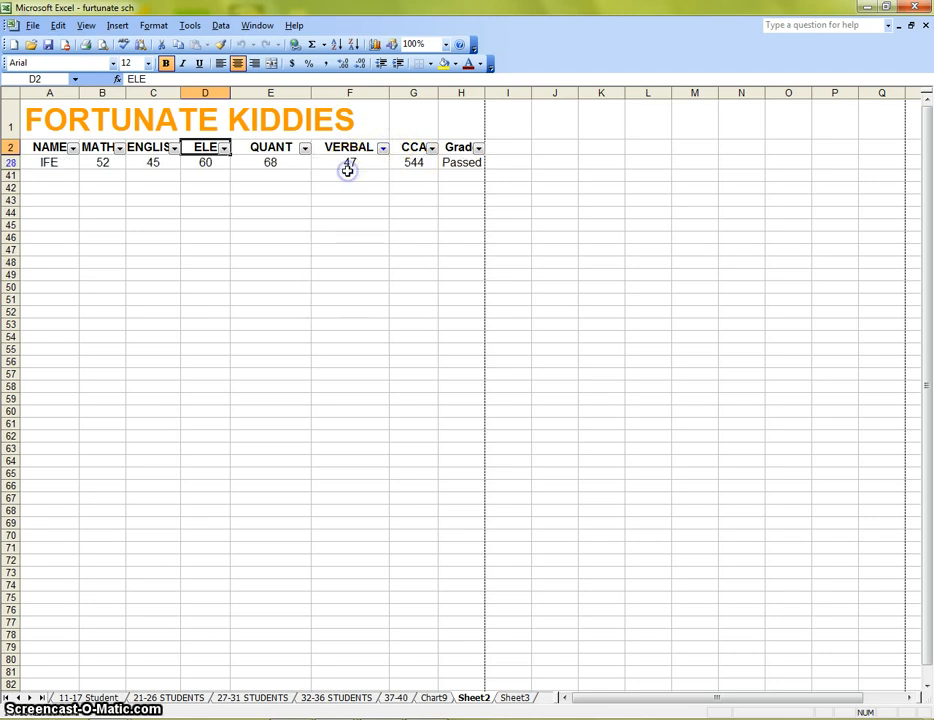
Filter the VERBAL column to show scores of 68, then scores of 23.
{"action": "left_click", "coordinate": [383, 148]}
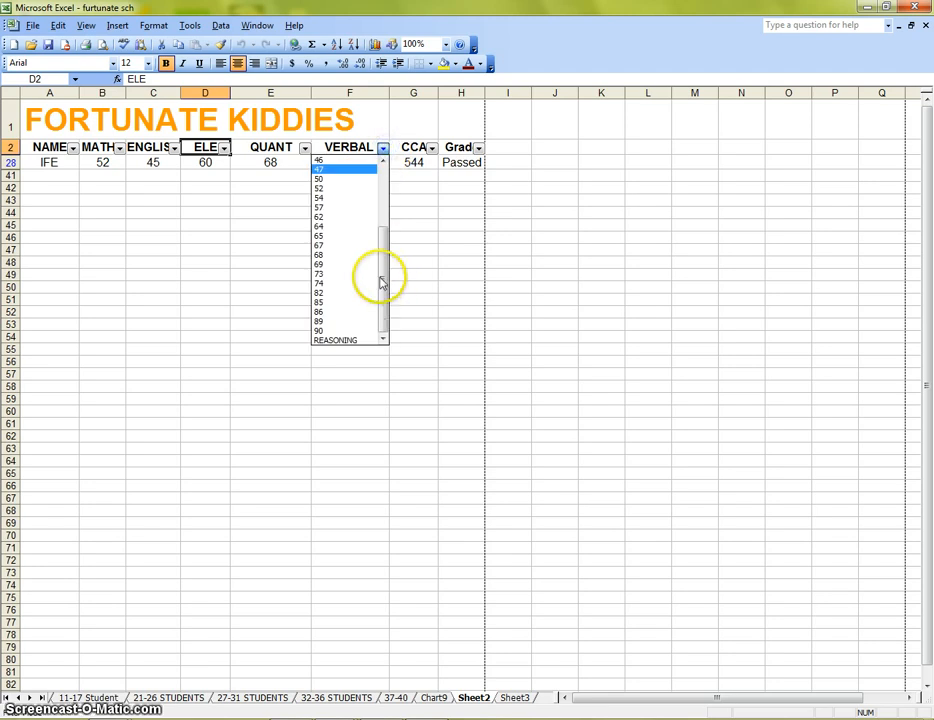
{"action": "left_click", "coordinate": [342, 256]}
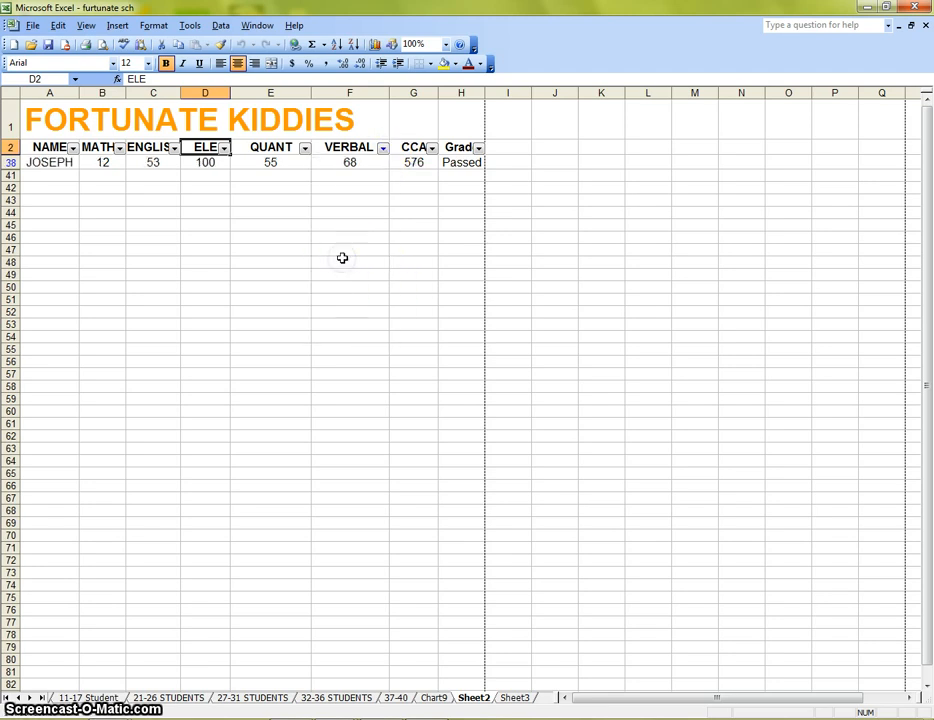
{"action": "left_click", "coordinate": [383, 148]}
{"action": "left_click_drag", "start_coordinate": [384, 255], "coordinate": [381, 200]}
{"action": "left_click", "coordinate": [344, 215]}
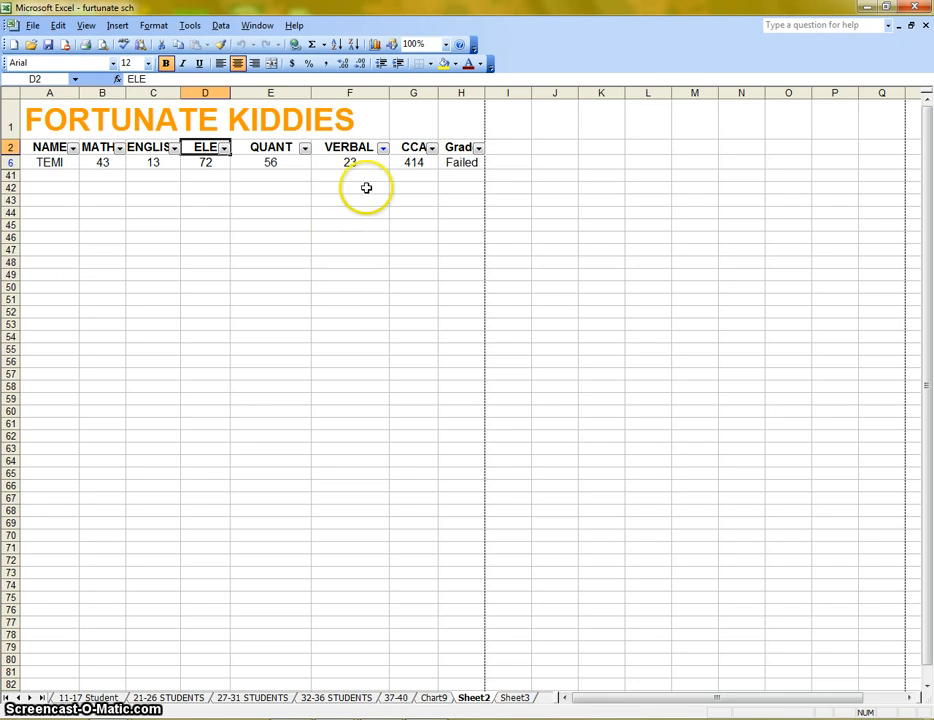
Reset the VERBAL filter to All and look over the full student list.
{"action": "left_click", "coordinate": [383, 148]}
{"action": "left_click_drag", "start_coordinate": [384, 234], "coordinate": [388, 193]}
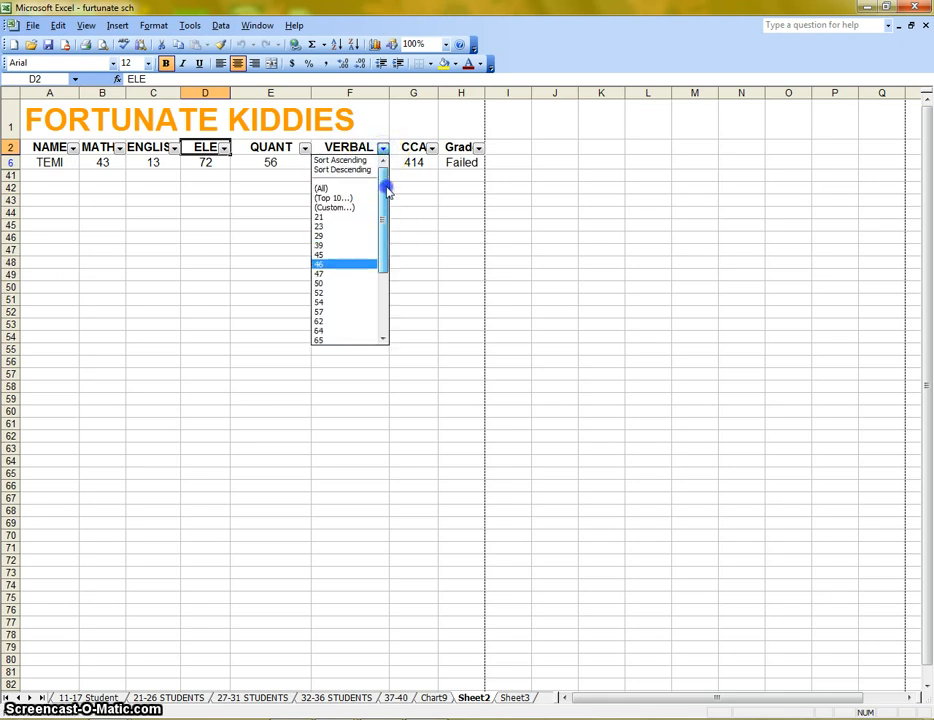
{"action": "left_click", "coordinate": [346, 188]}
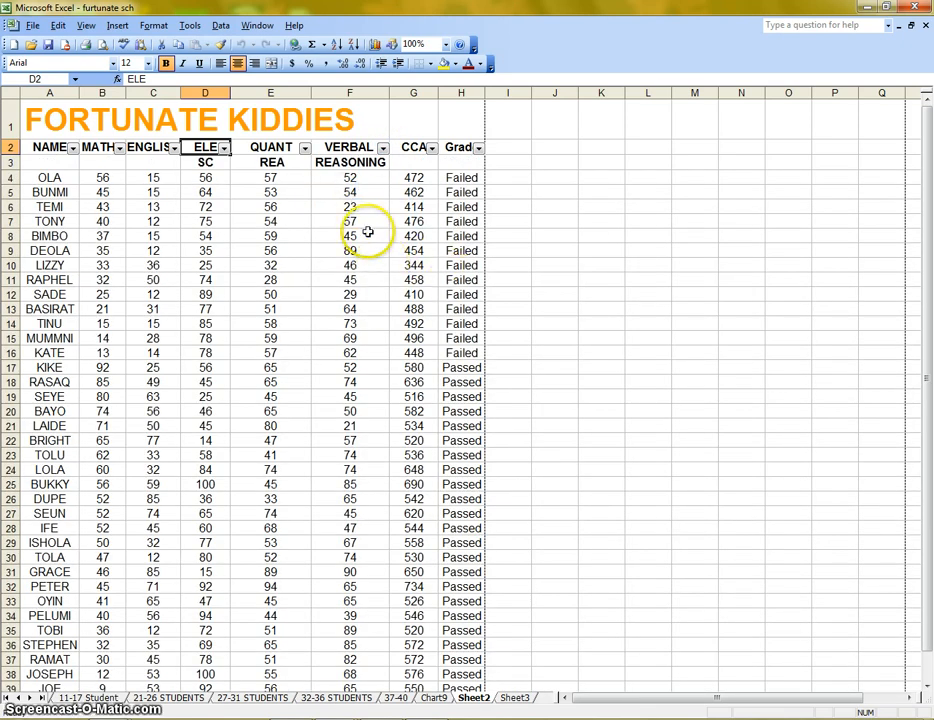
{"action": "scroll", "coordinate": [354, 323], "scroll_direction": "down", "scroll_amount": 2}
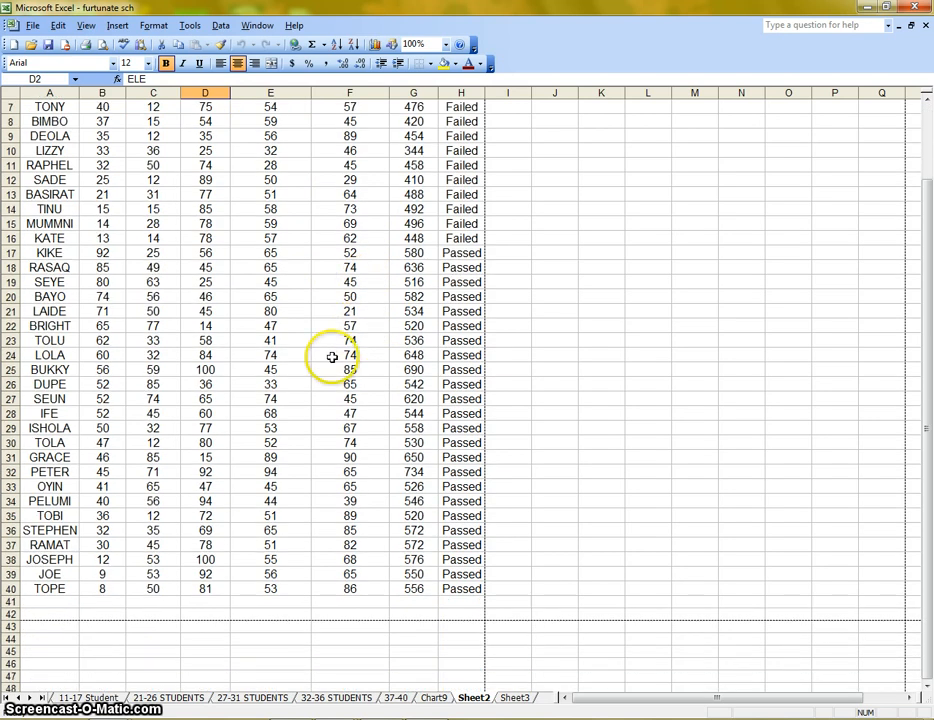
{"action": "scroll", "coordinate": [332, 357], "scroll_direction": "up", "scroll_amount": 2}
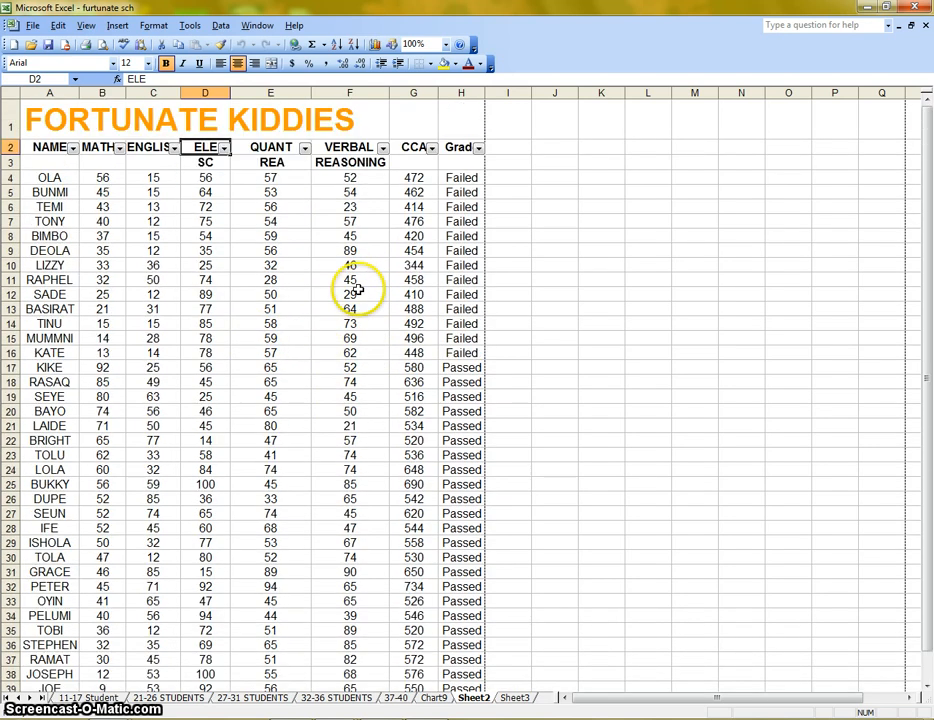
Filter the CCA column to show the score 516, then the score 580.
{"action": "left_click", "coordinate": [431, 148]}
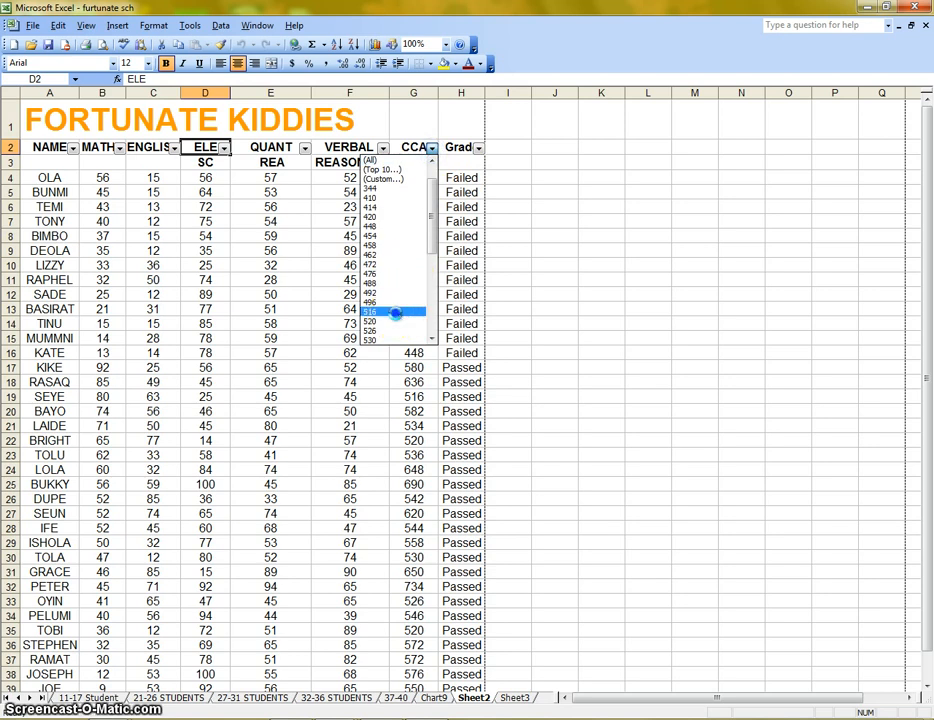
{"action": "left_click", "coordinate": [395, 313]}
{"action": "left_click", "coordinate": [431, 148]}
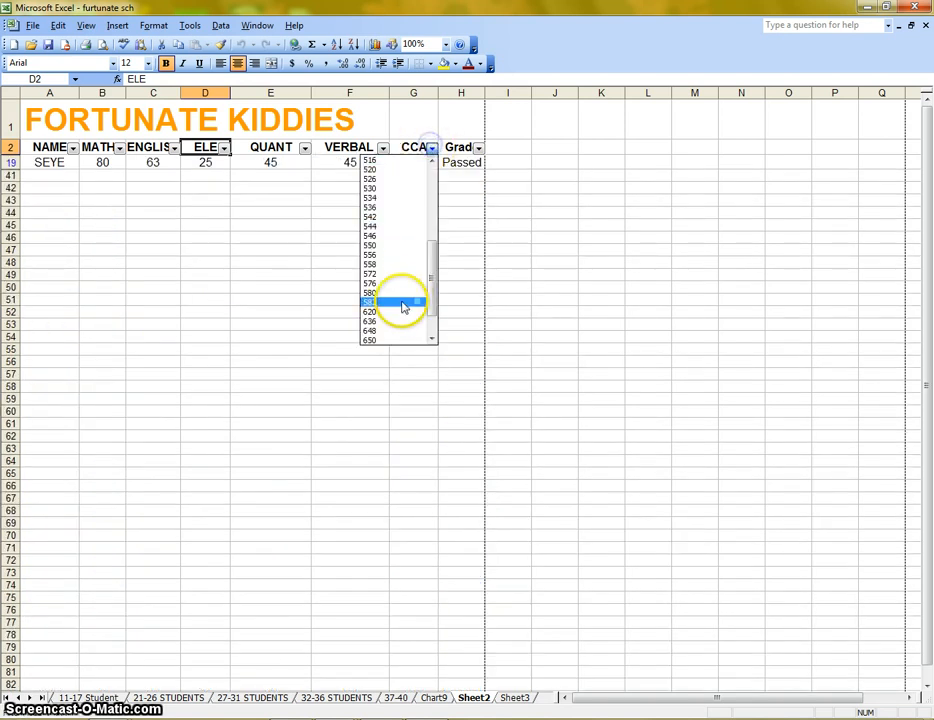
{"action": "left_click", "coordinate": [402, 296]}
Reset the CCA filter to All to show every student again.
{"action": "left_click", "coordinate": [432, 148]}
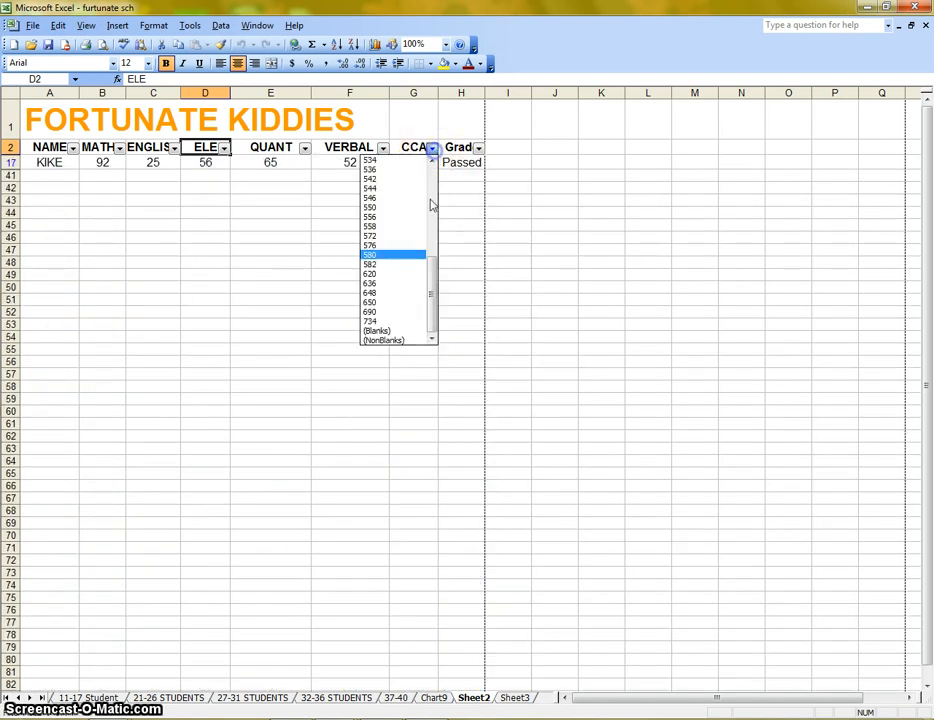
{"action": "left_click_drag", "start_coordinate": [436, 286], "coordinate": [436, 194]}
{"action": "left_click", "coordinate": [401, 161]}
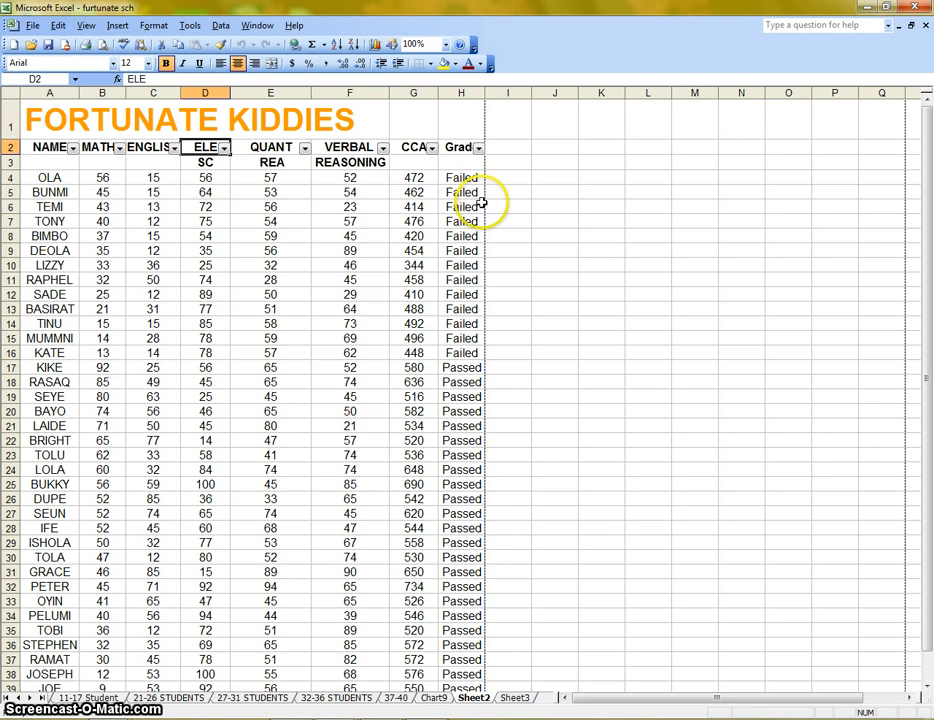
{"action": "left_click", "coordinate": [219, 26]}
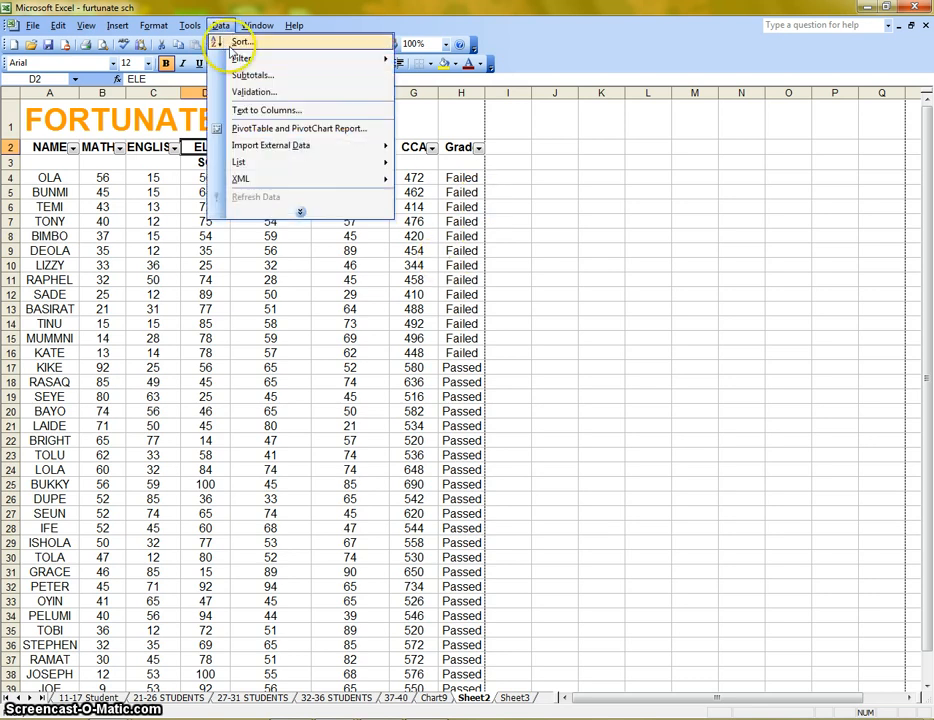
{"action": "mouse_move", "coordinate": [240, 58]}
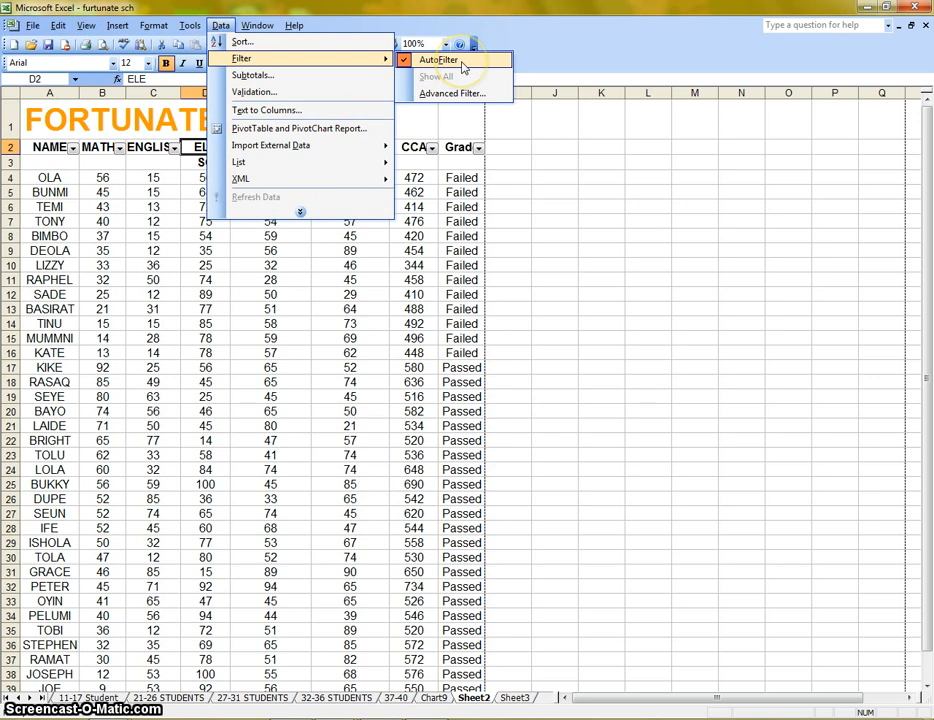
{"action": "left_click", "coordinate": [647, 296]}
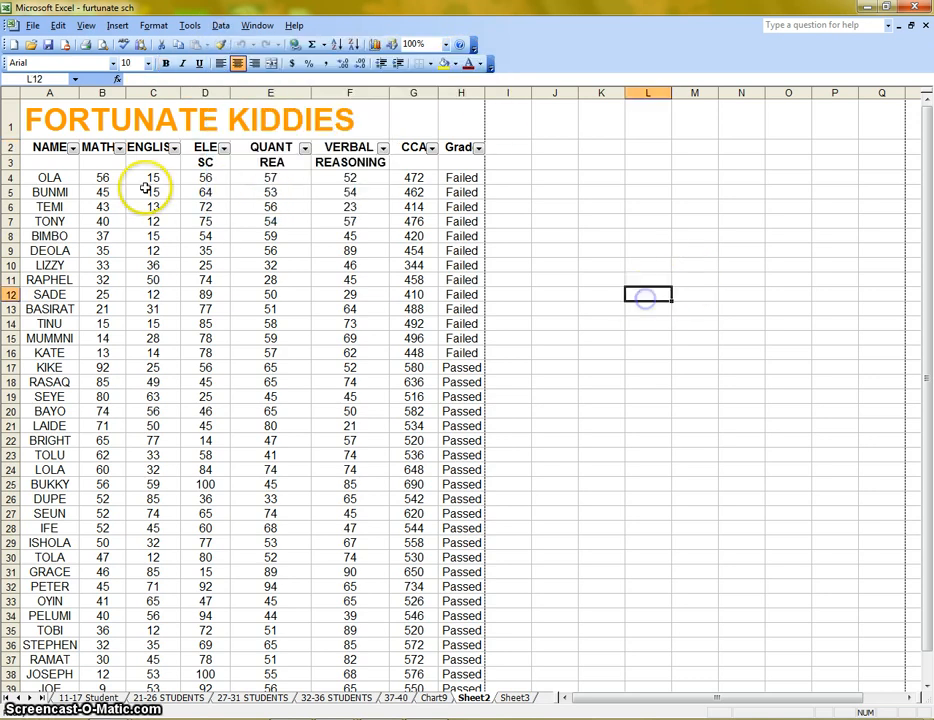
Examine the comparison operators offered in the Grade column's Custom AutoFilter without applying one.
{"action": "left_click", "coordinate": [479, 150]}
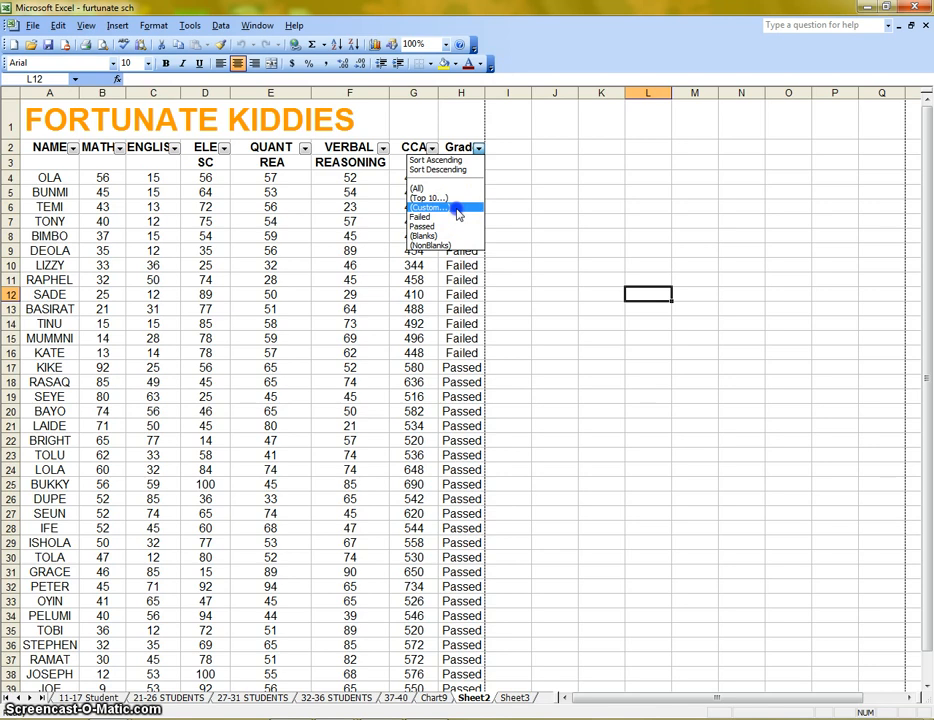
{"action": "left_click", "coordinate": [458, 212]}
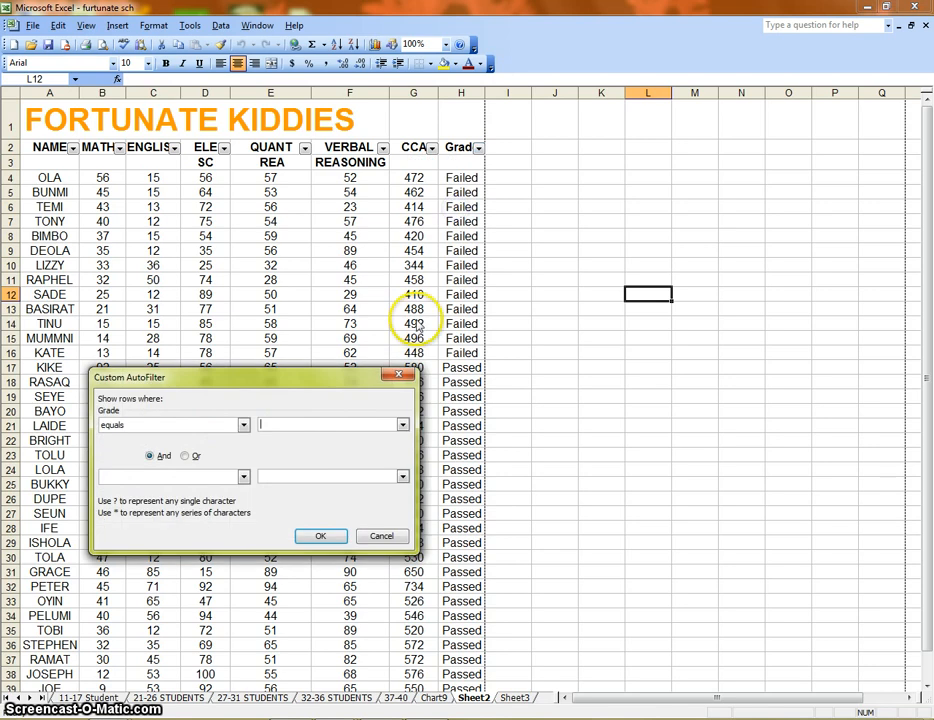
{"action": "left_click", "coordinate": [243, 425]}
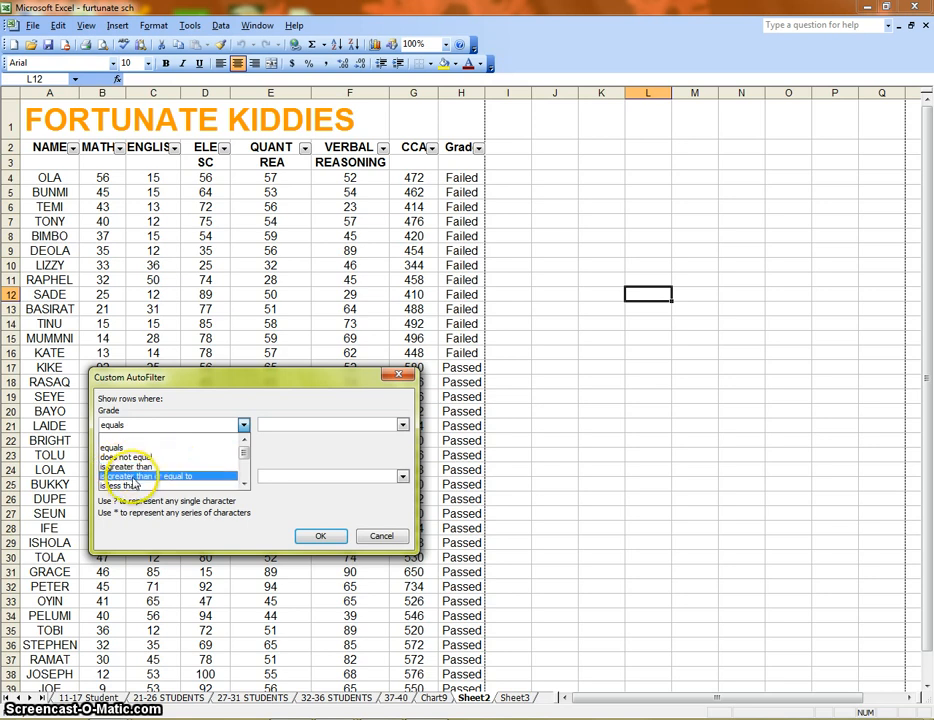
{"action": "scroll", "coordinate": [155, 480], "scroll_direction": "down", "scroll_amount": 3}
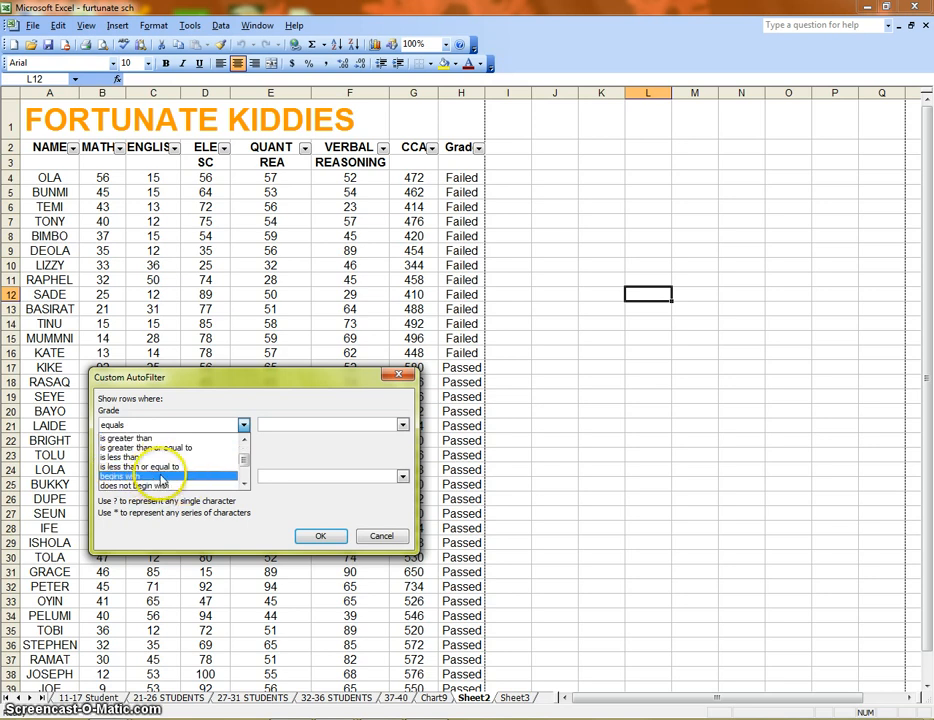
{"action": "scroll", "coordinate": [160, 449], "scroll_direction": "up", "scroll_amount": 1}
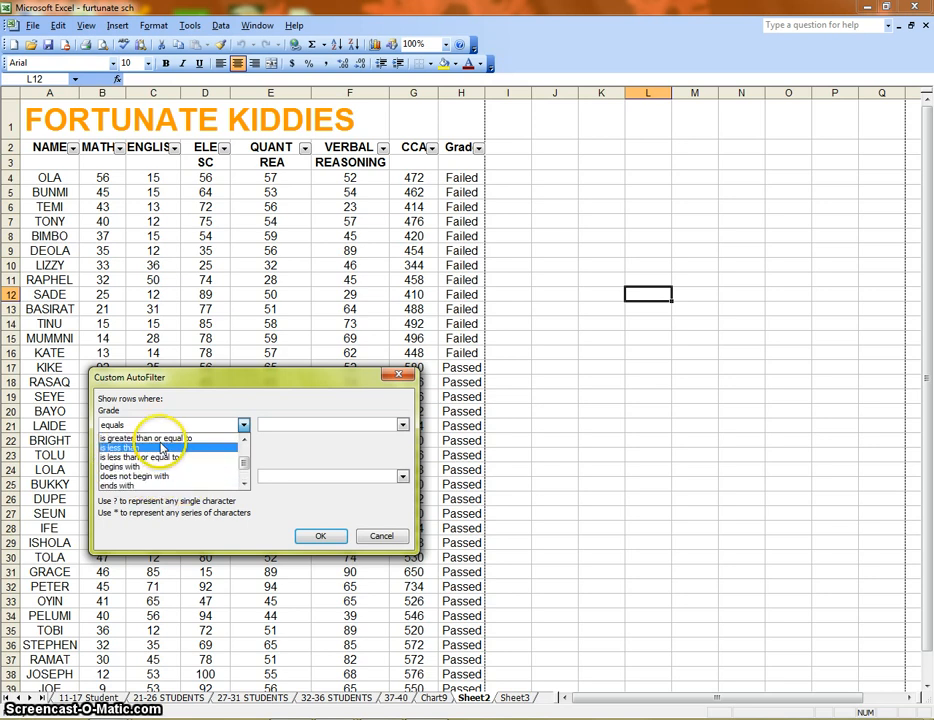
{"action": "scroll", "coordinate": [161, 449], "scroll_direction": "down", "scroll_amount": 1}
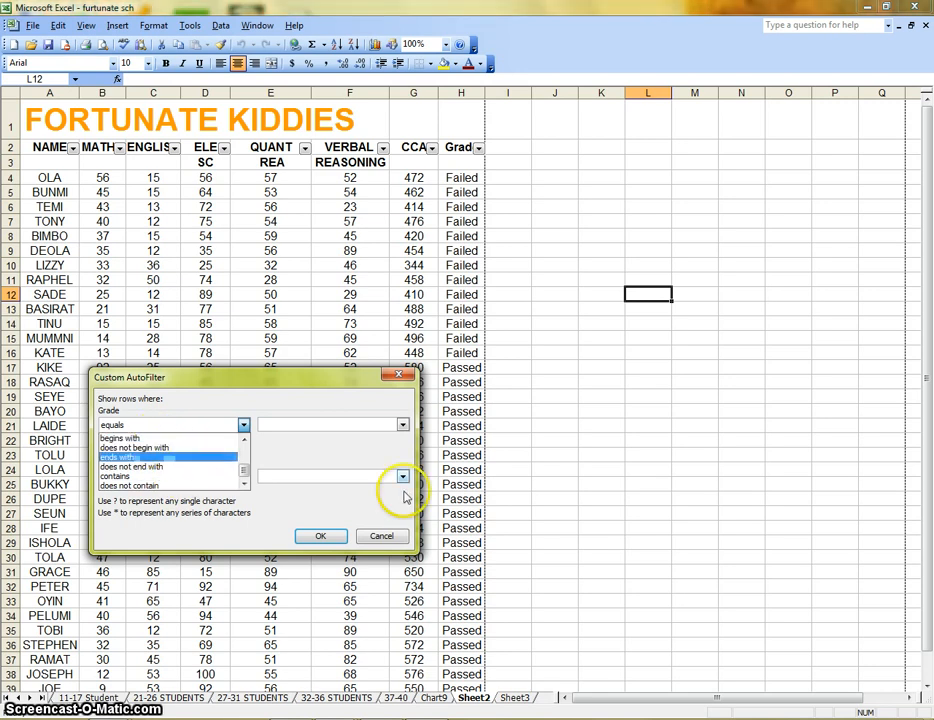
{"action": "left_click", "coordinate": [393, 540]}
{"action": "left_click", "coordinate": [393, 540]}
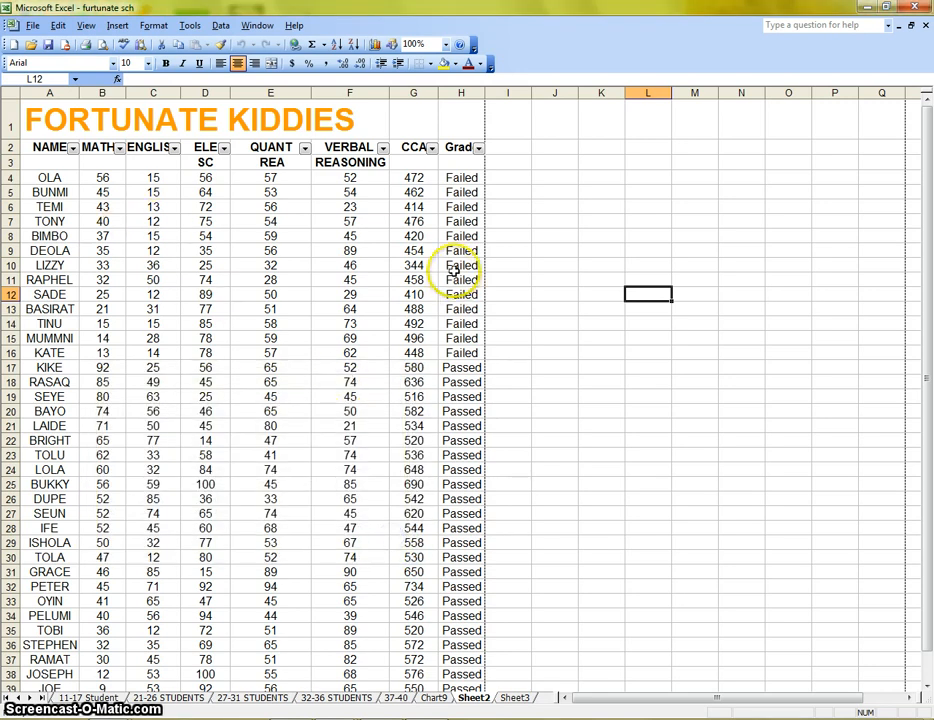
{"action": "left_click", "coordinate": [73, 148]}
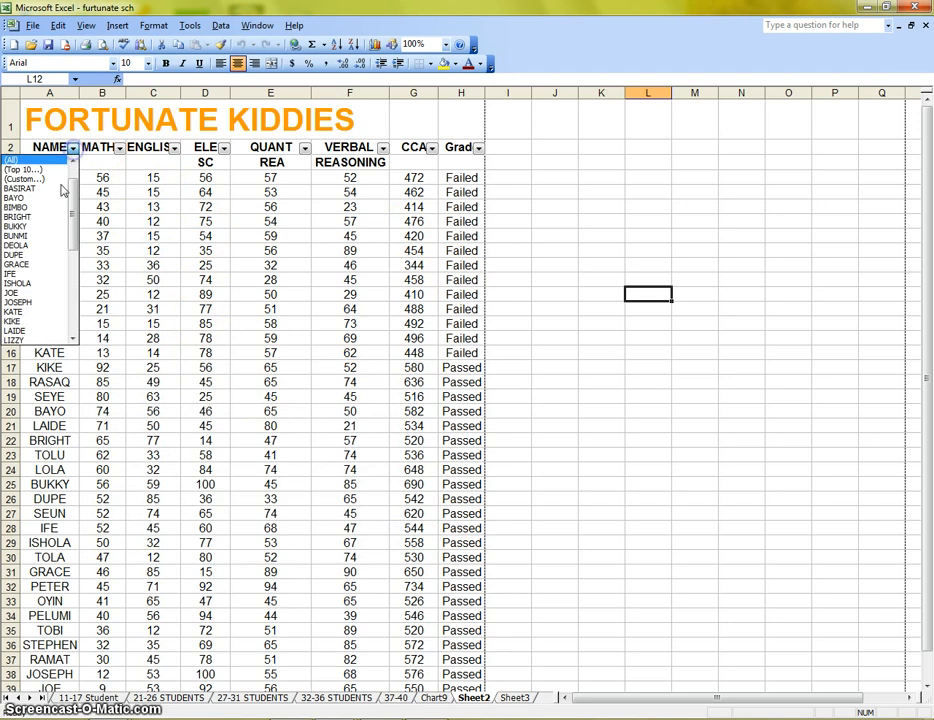
{"action": "left_click", "coordinate": [45, 179]}
{"action": "left_click", "coordinate": [243, 425]}
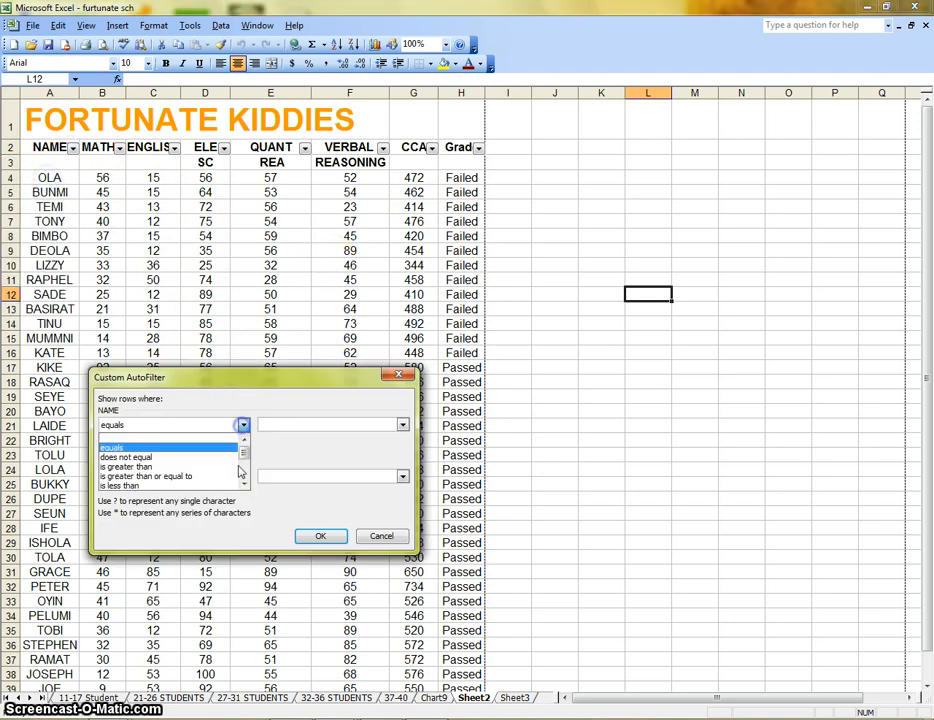
{"action": "scroll", "coordinate": [227, 452], "scroll_direction": "down", "scroll_amount": 1}
{"action": "scroll", "coordinate": [208, 463], "scroll_direction": "down", "scroll_amount": 1}
{"action": "left_click", "coordinate": [171, 439]}
{"action": "left_click", "coordinate": [335, 423]}
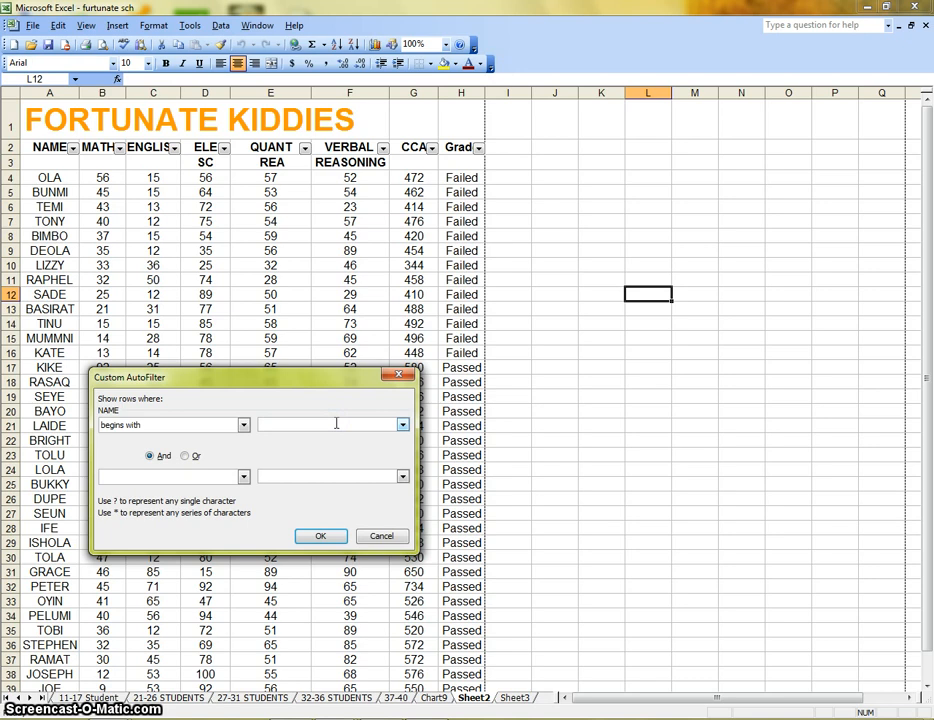
Filter the NAME column with a custom rule showing names that begin with B.
{"action": "left_click", "coordinate": [73, 148]}
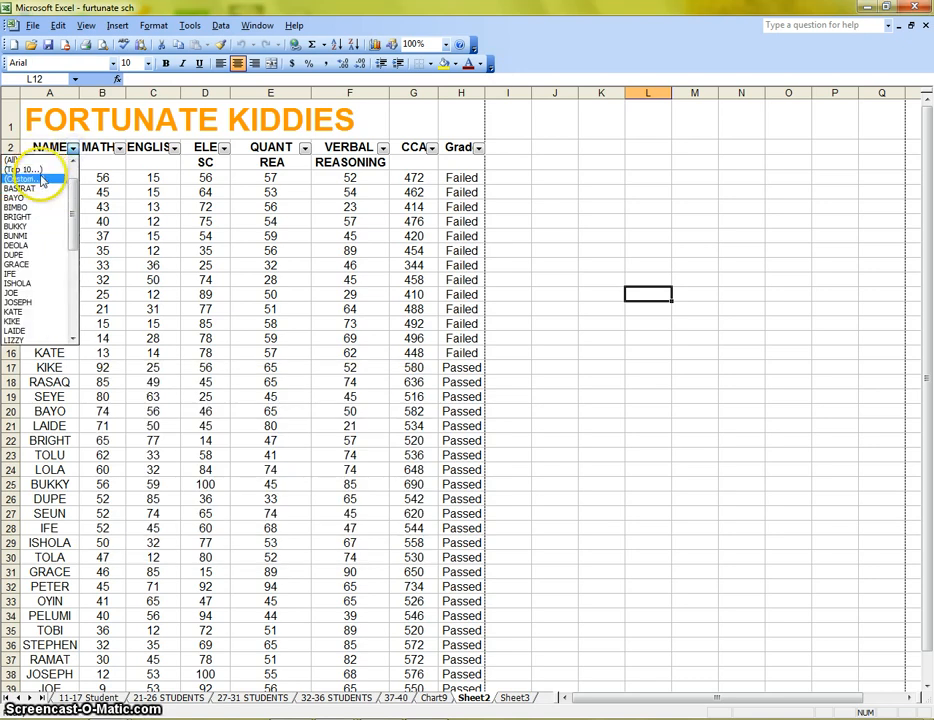
{"action": "left_click", "coordinate": [41, 179]}
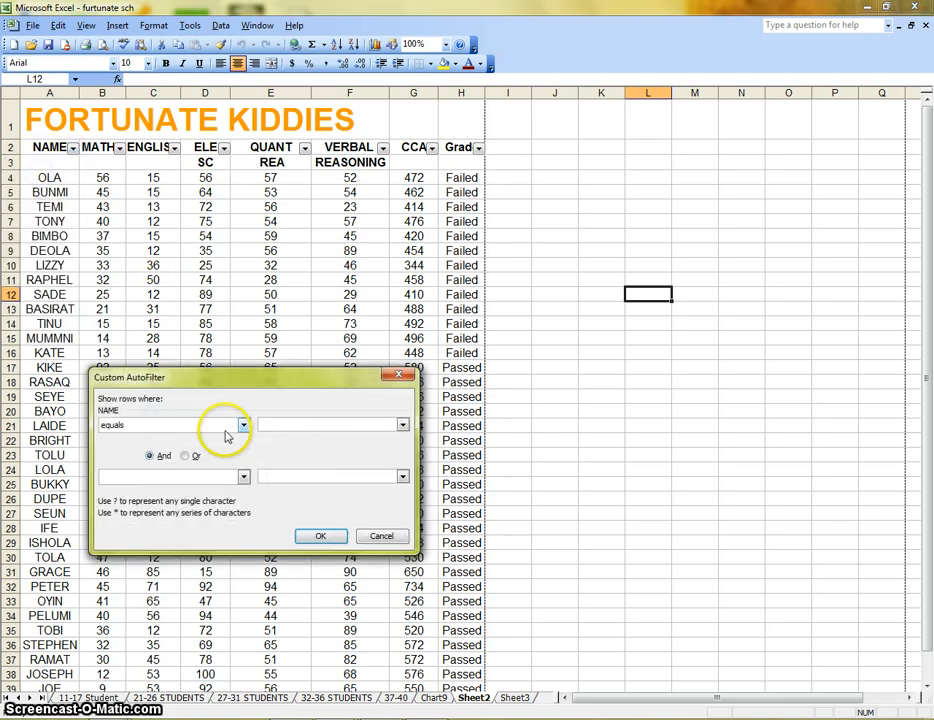
{"action": "left_click", "coordinate": [243, 425]}
{"action": "scroll", "coordinate": [240, 465], "scroll_direction": "down", "scroll_amount": 1}
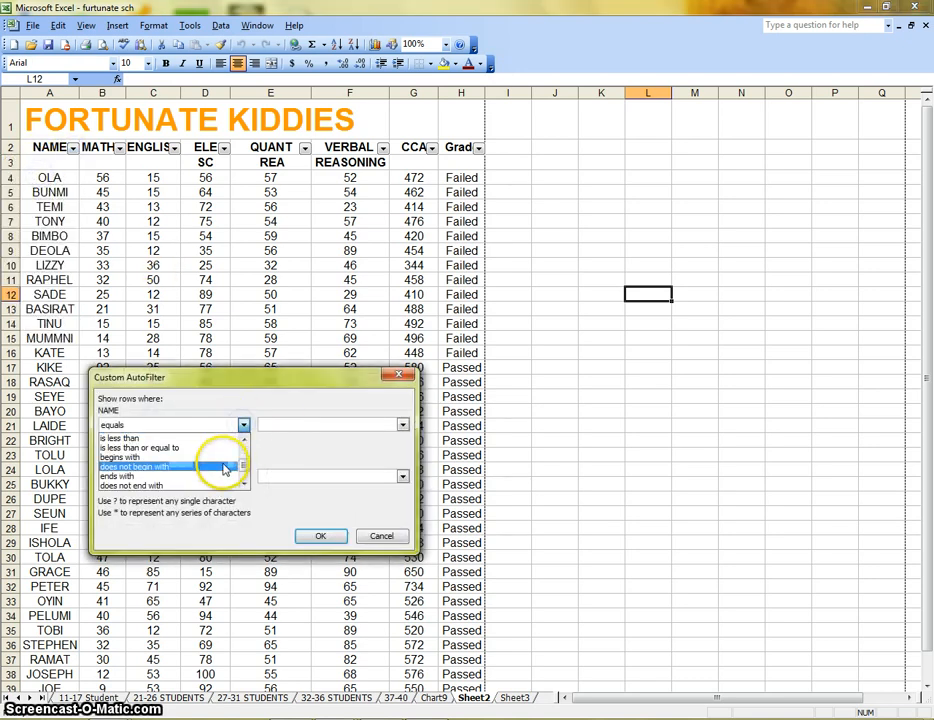
{"action": "left_click", "coordinate": [164, 458]}
{"action": "left_click", "coordinate": [314, 424]}
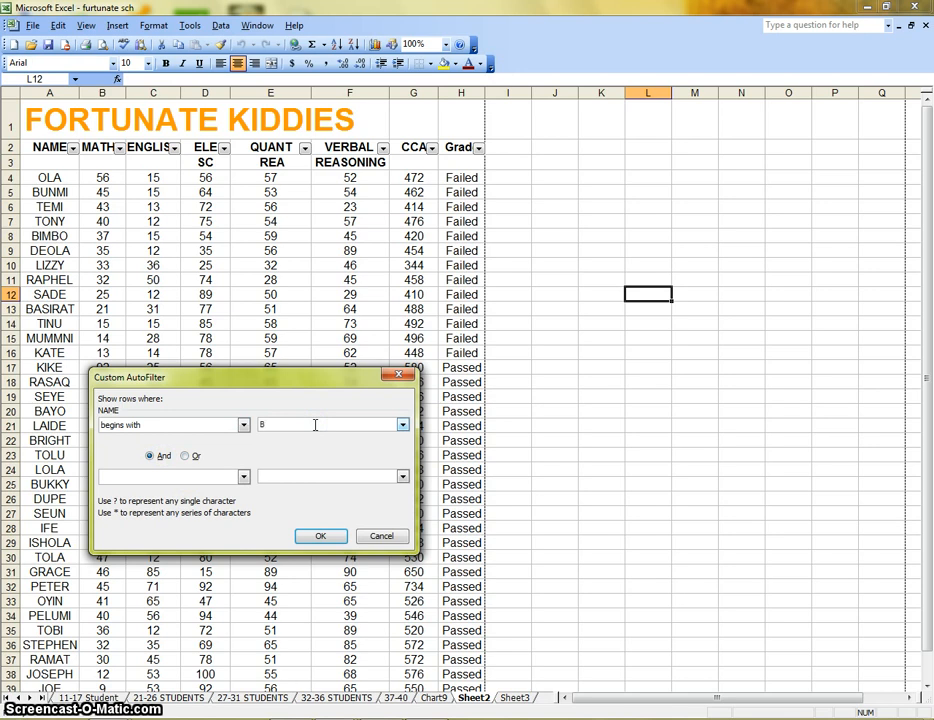
{"action": "left_click", "coordinate": [316, 537]}
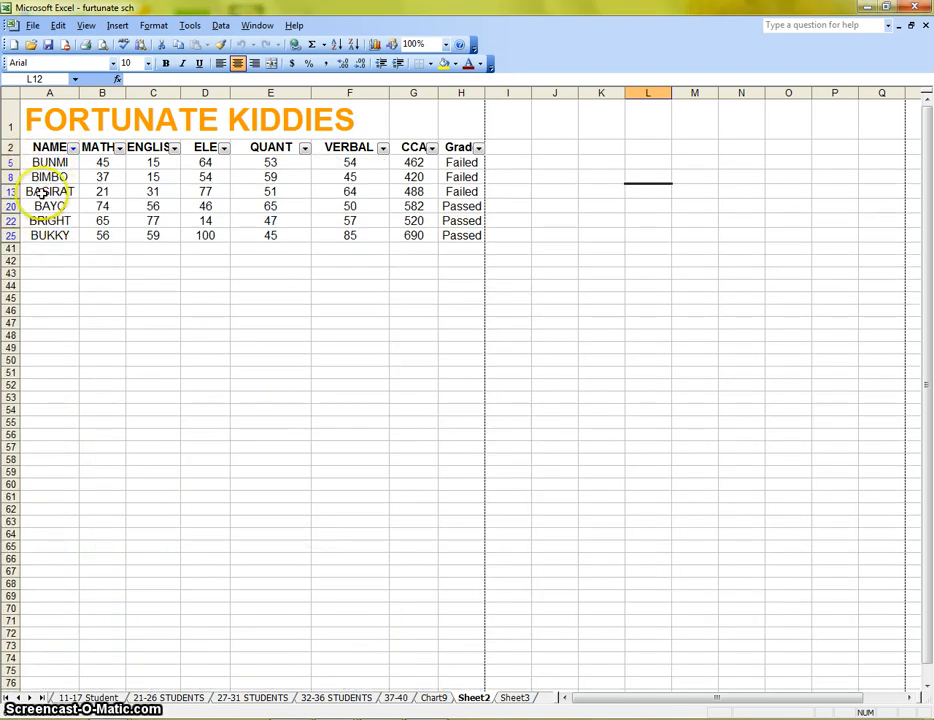
{"action": "scroll", "coordinate": [33, 250], "scroll_direction": "down", "scroll_amount": 1}
{"action": "scroll", "coordinate": [40, 255], "scroll_direction": "up", "scroll_amount": 1}
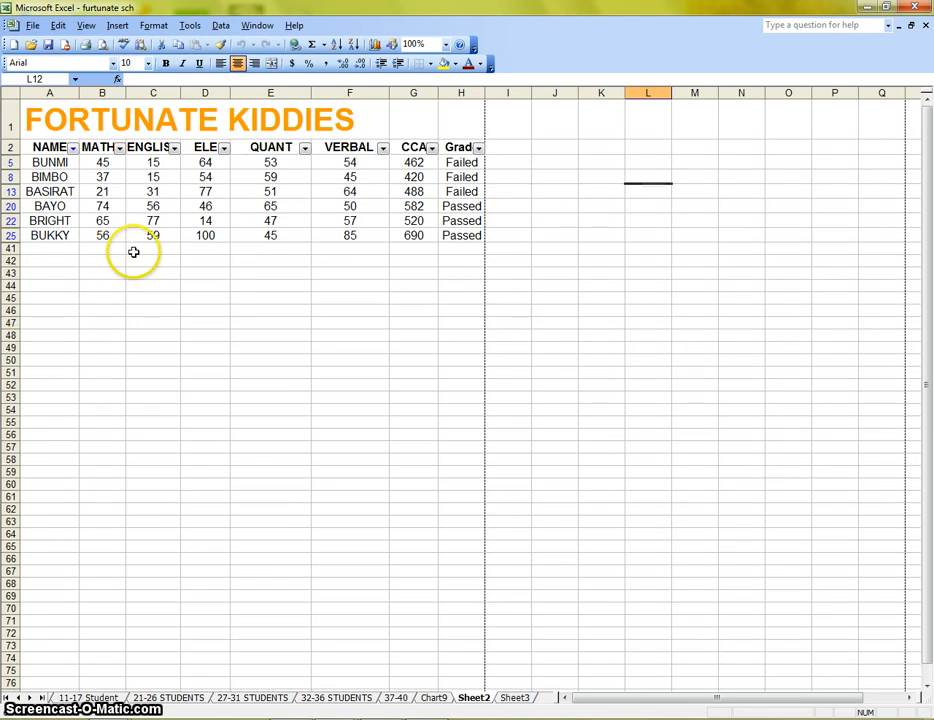
{"action": "left_click", "coordinate": [73, 148]}
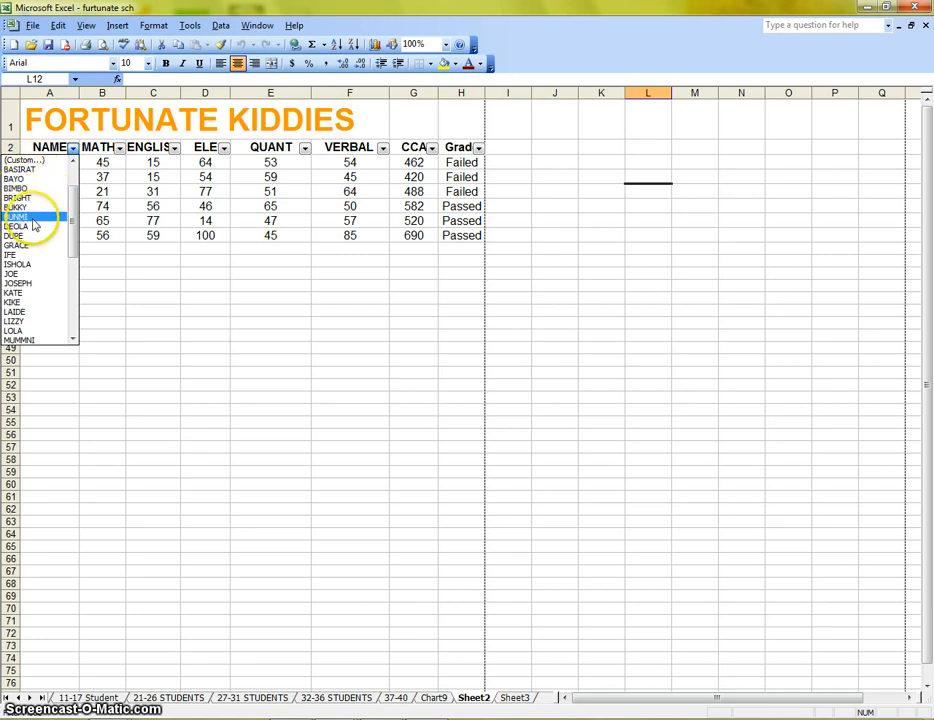
{"action": "left_click", "coordinate": [152, 288]}
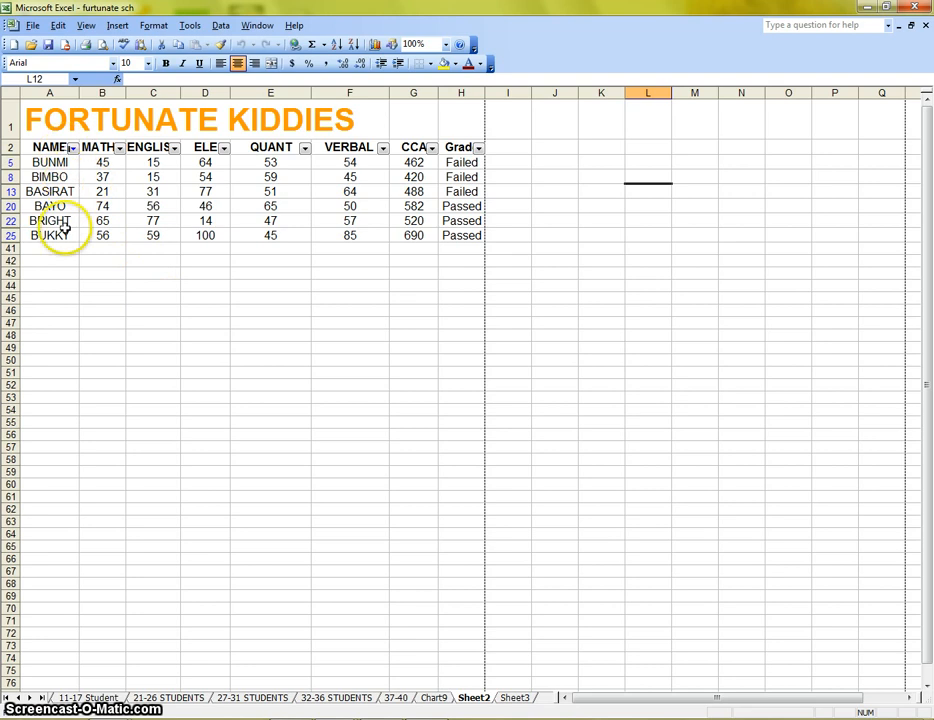
Change the NAME custom filter to show names that begin with A.
{"action": "left_click", "coordinate": [72, 148]}
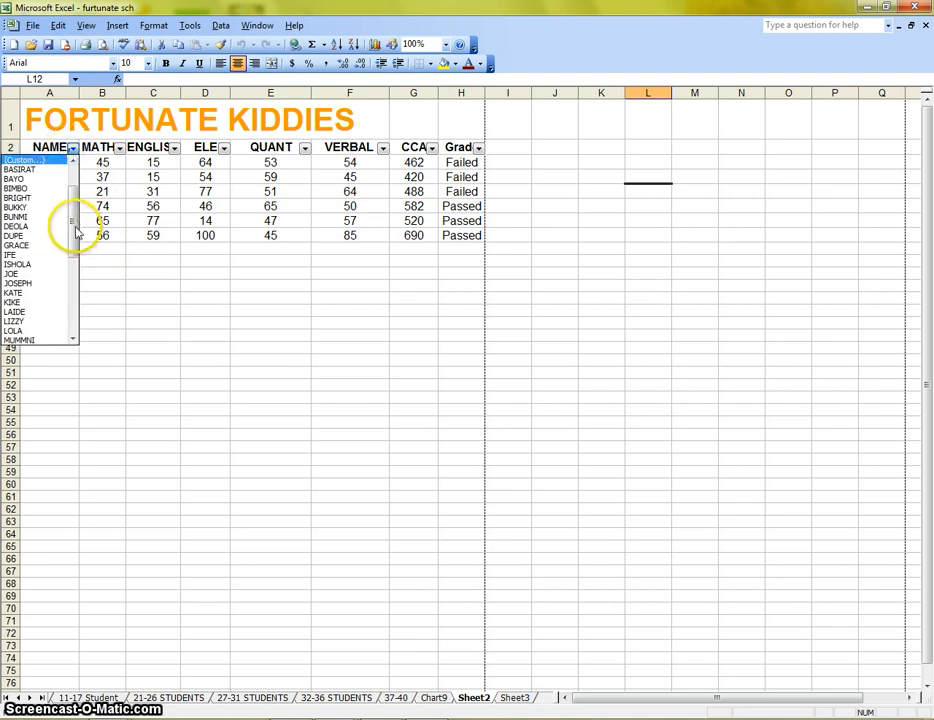
{"action": "left_click", "coordinate": [38, 160]}
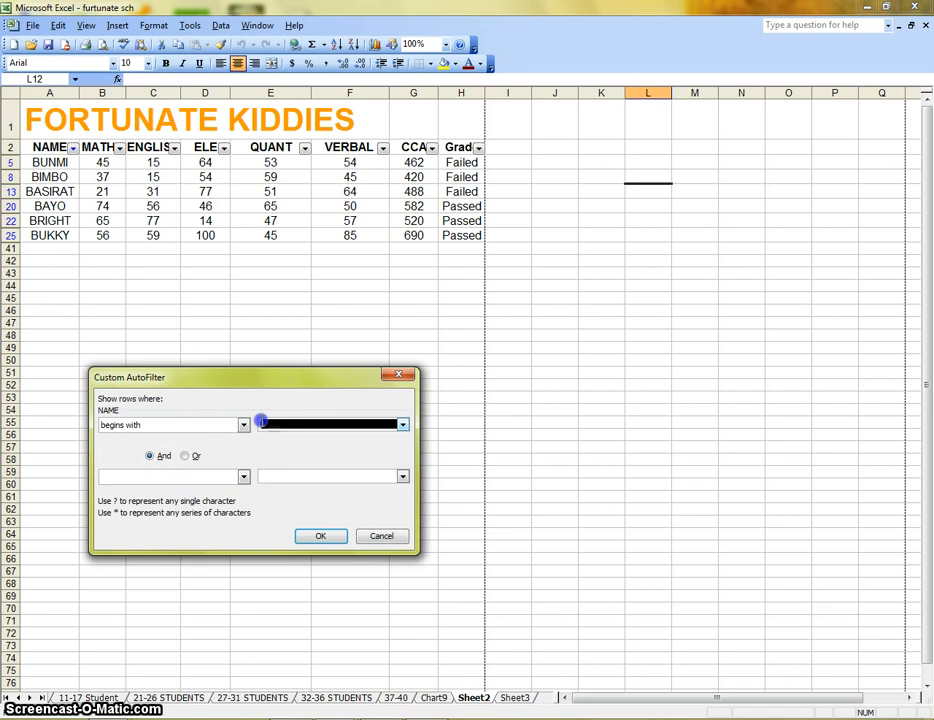
{"action": "left_click", "coordinate": [303, 537]}
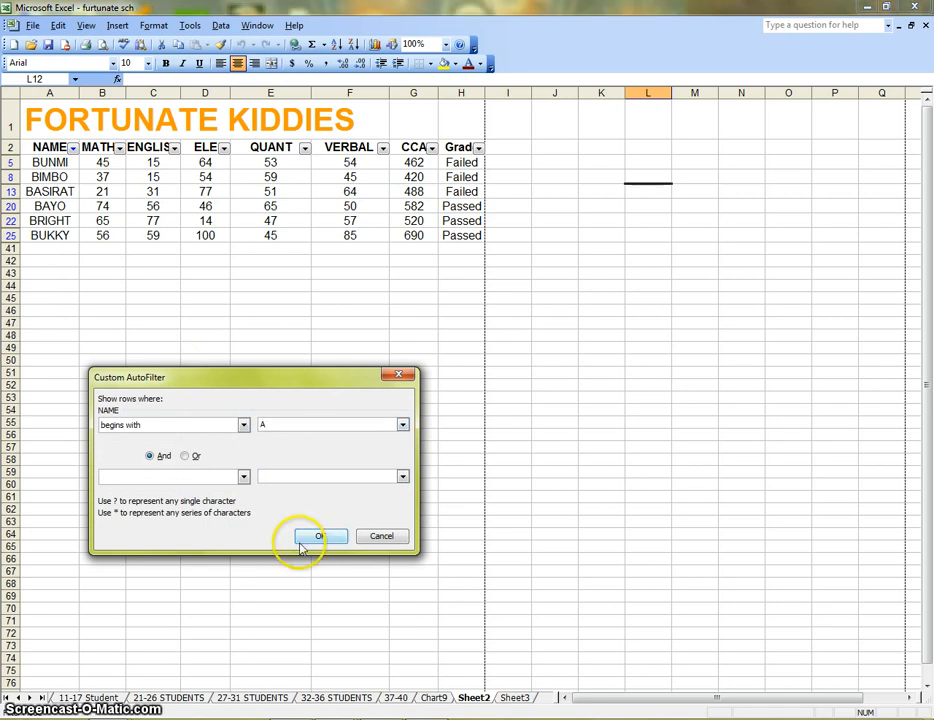
Change the NAME custom filter to show names that begin with J.
{"action": "left_click", "coordinate": [72, 148]}
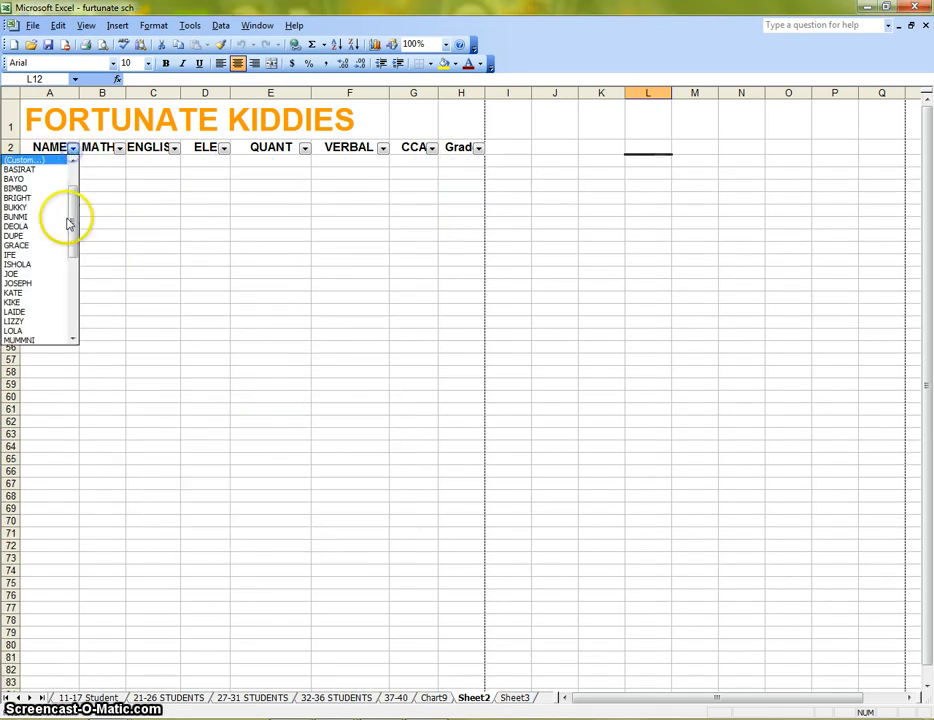
{"action": "left_click", "coordinate": [57, 163]}
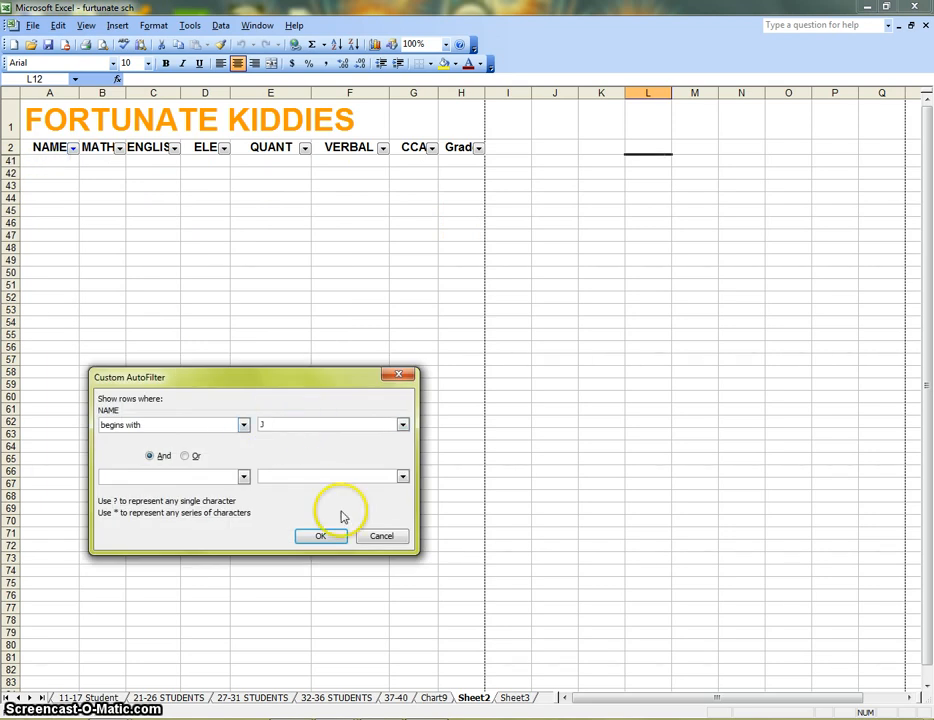
{"action": "left_click", "coordinate": [325, 537]}
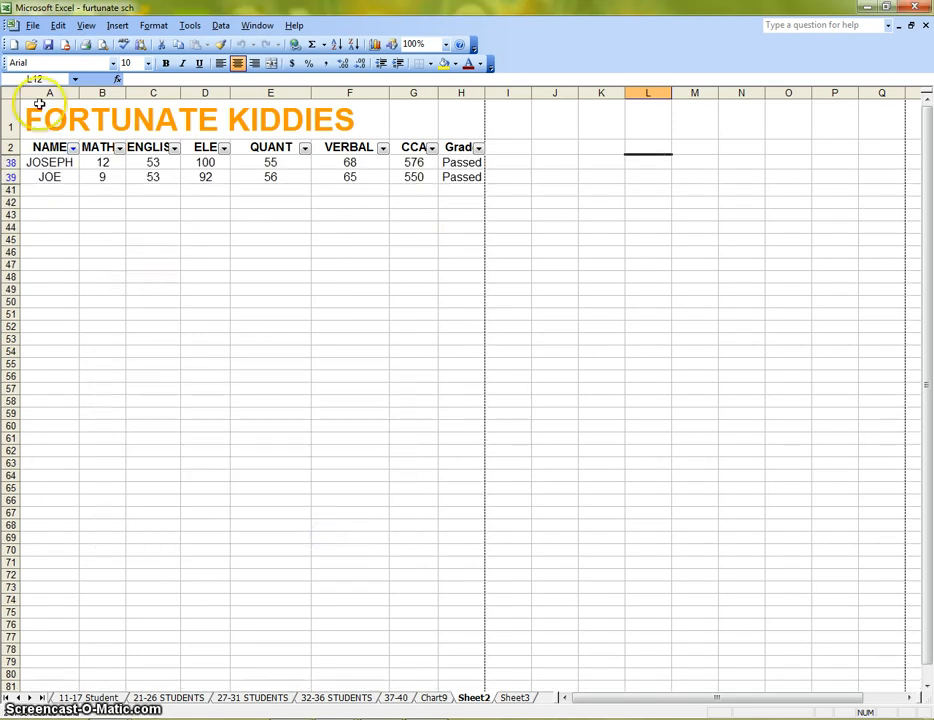
Show all names again and switch AutoFilter off for the student table.
{"action": "left_click", "coordinate": [72, 148]}
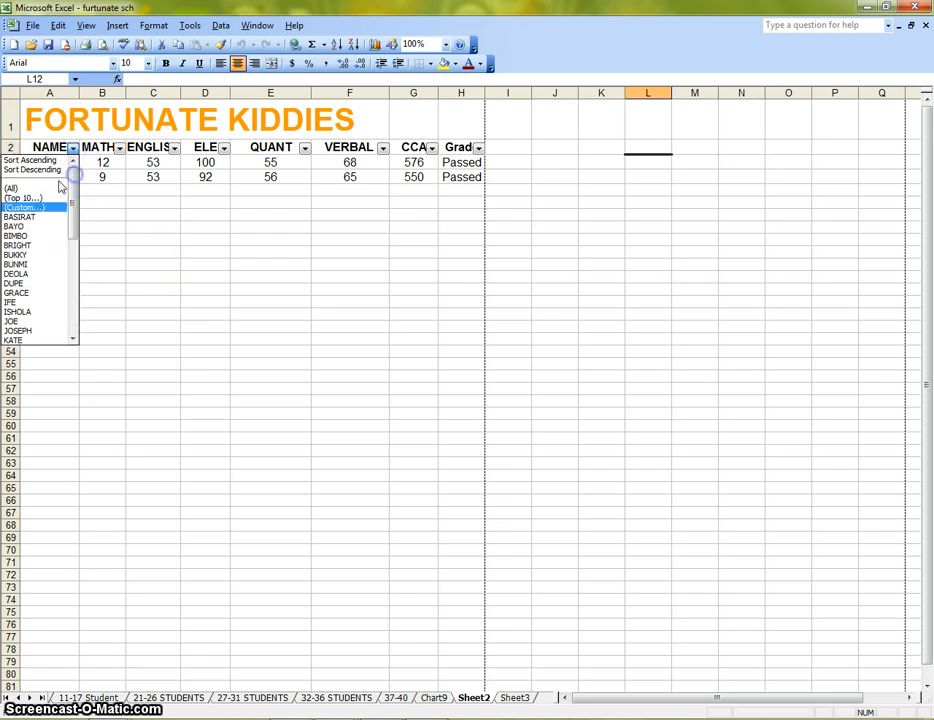
{"action": "left_click", "coordinate": [61, 187]}
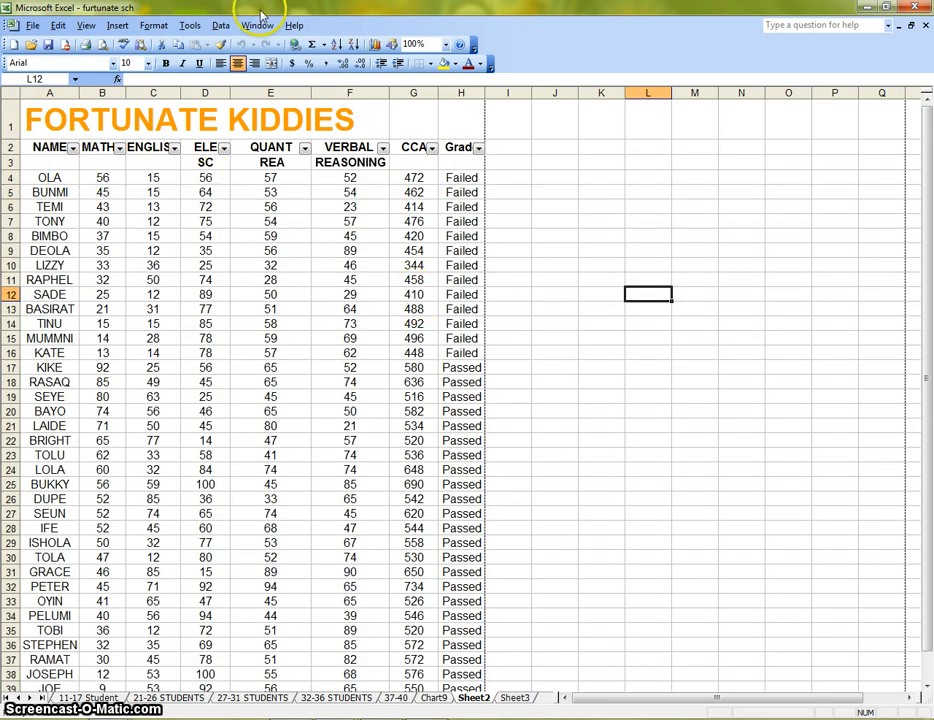
{"action": "left_click", "coordinate": [222, 27]}
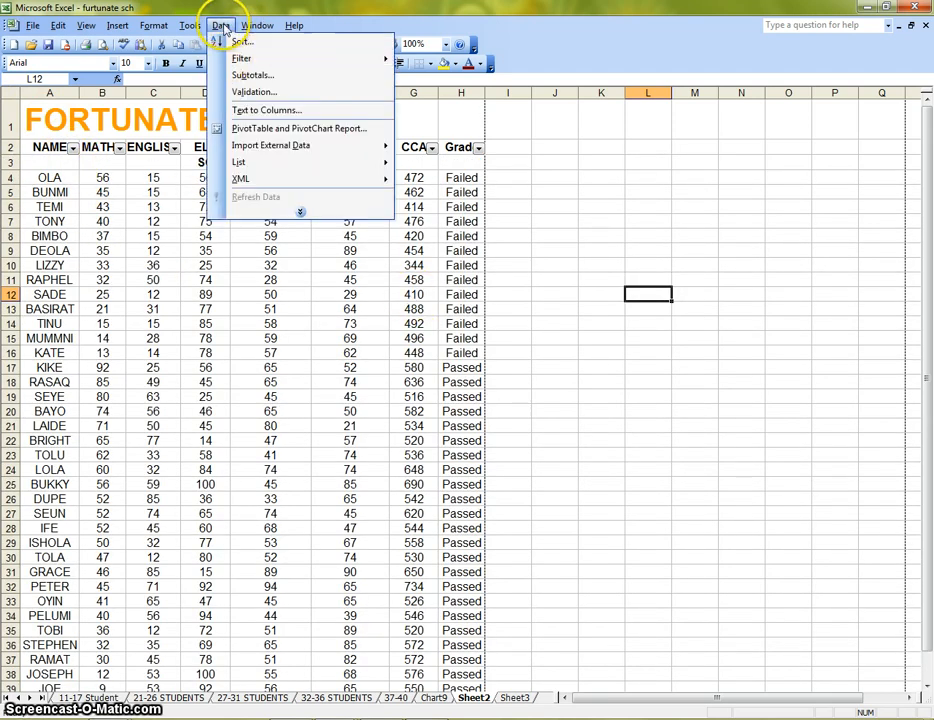
{"action": "mouse_move", "coordinate": [235, 63]}
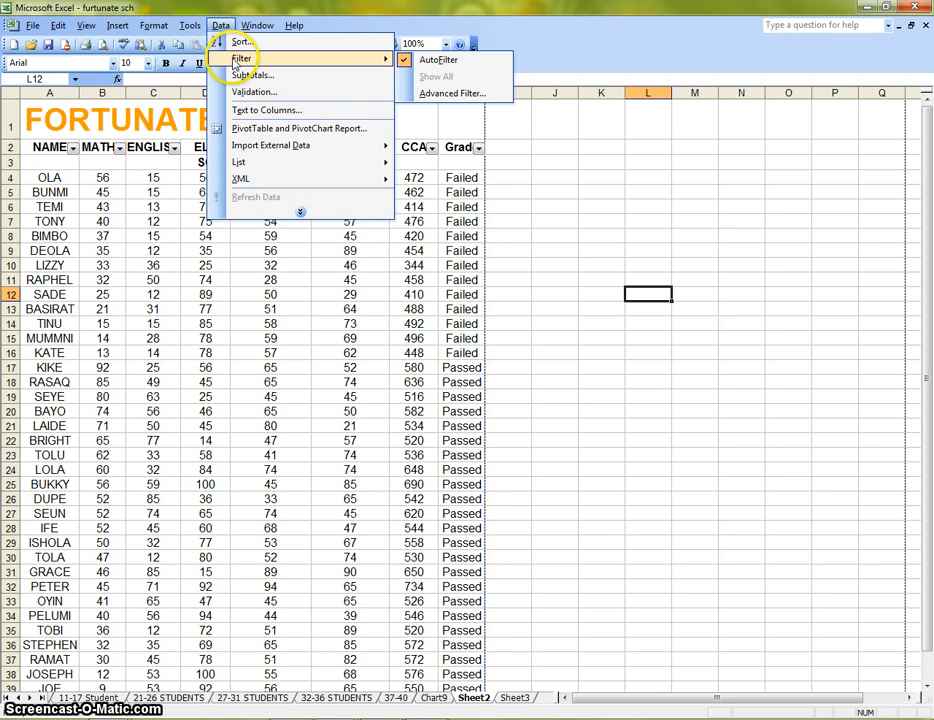
{"action": "left_click", "coordinate": [474, 62]}
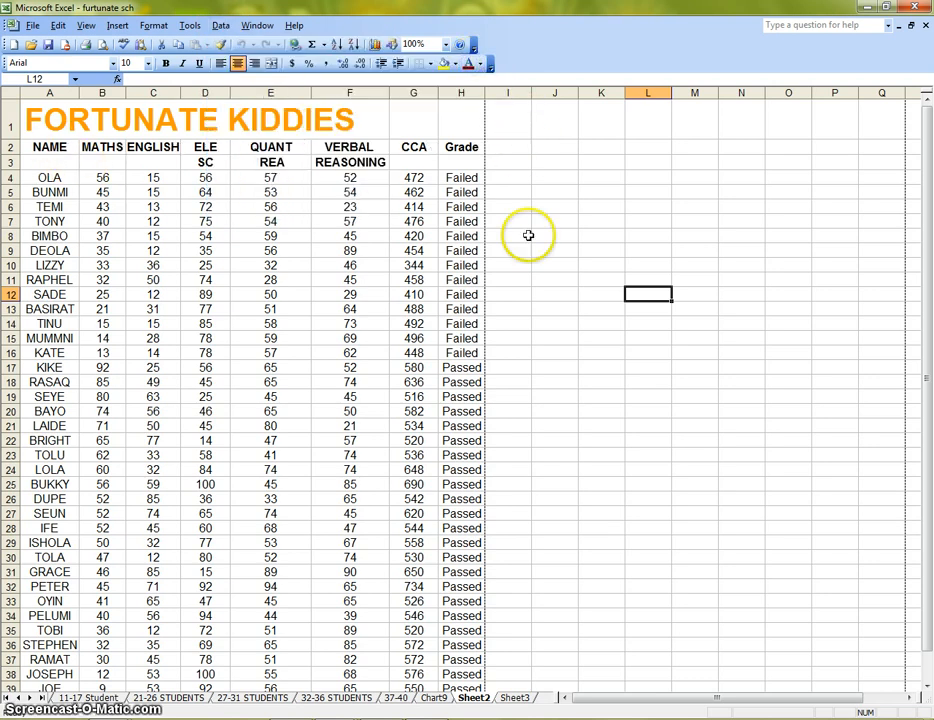
{"action": "scroll", "coordinate": [527, 240], "scroll_direction": "down", "scroll_amount": 5}
{"action": "scroll", "coordinate": [510, 252], "scroll_direction": "up", "scroll_amount": 5}
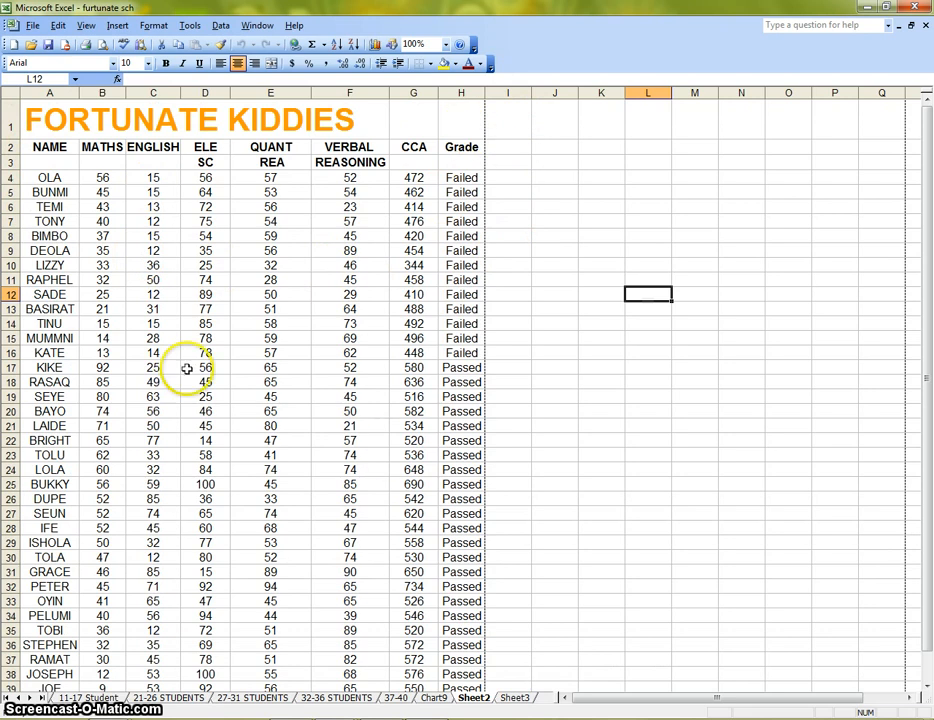
{"action": "left_click", "coordinate": [221, 26]}
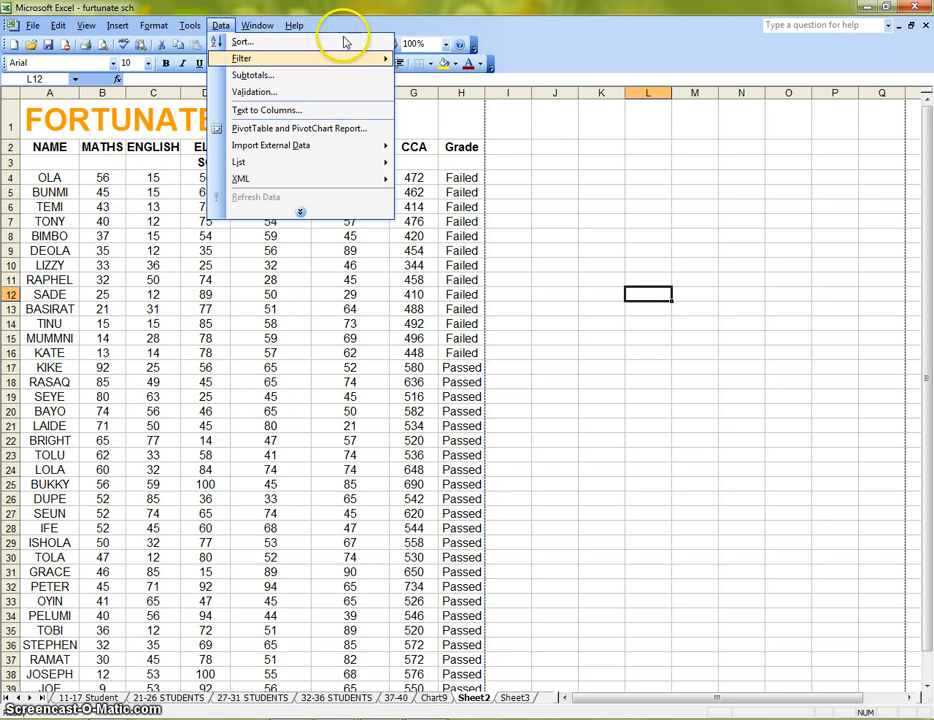
{"action": "mouse_move", "coordinate": [345, 66]}
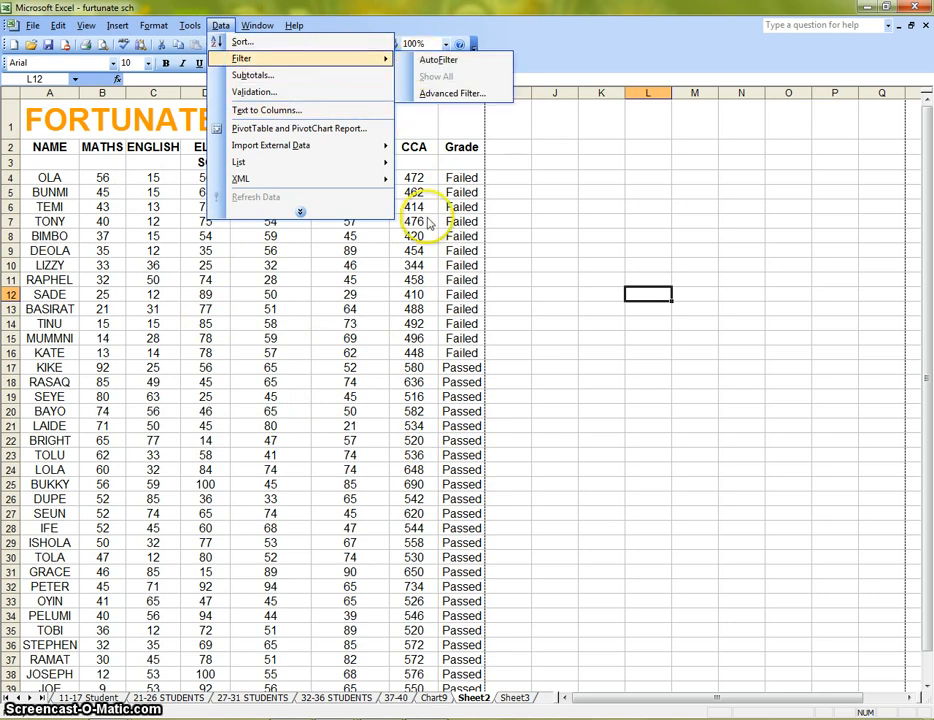
{"action": "left_click", "coordinate": [445, 338]}
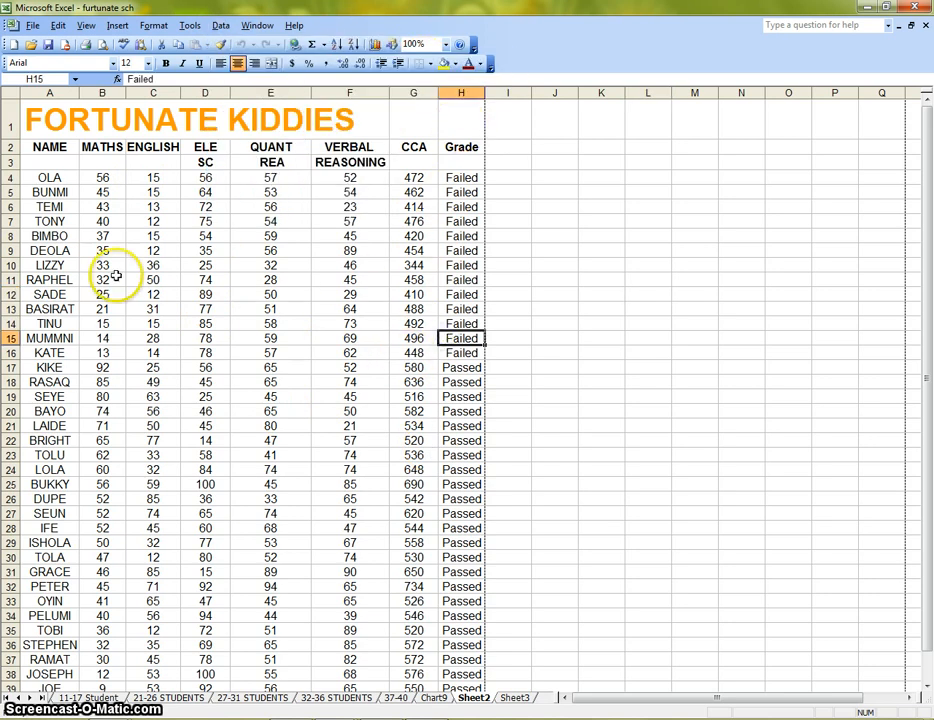